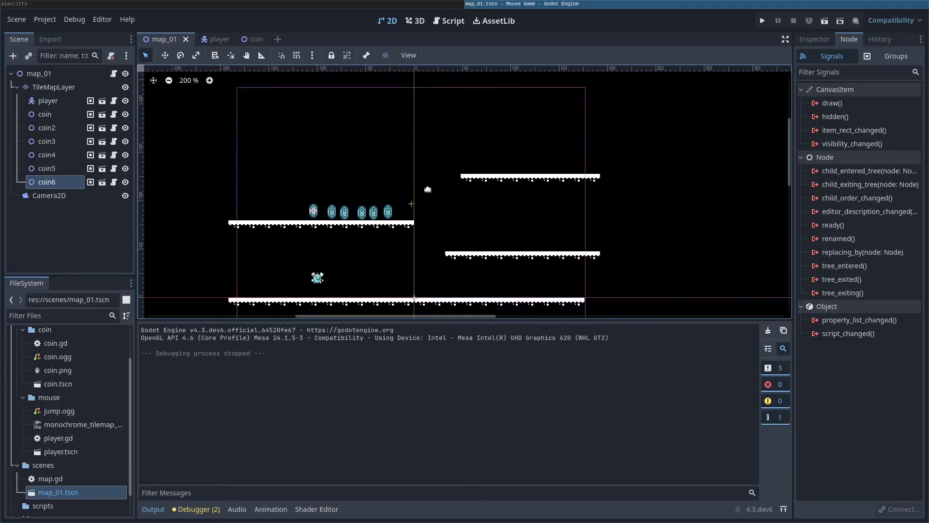
Step: Select coin through coin6 in map_01 and delete all six coin nodes
{"action": "scroll", "coordinate": [359, 204], "scroll_direction": "up", "scroll_amount": 6}
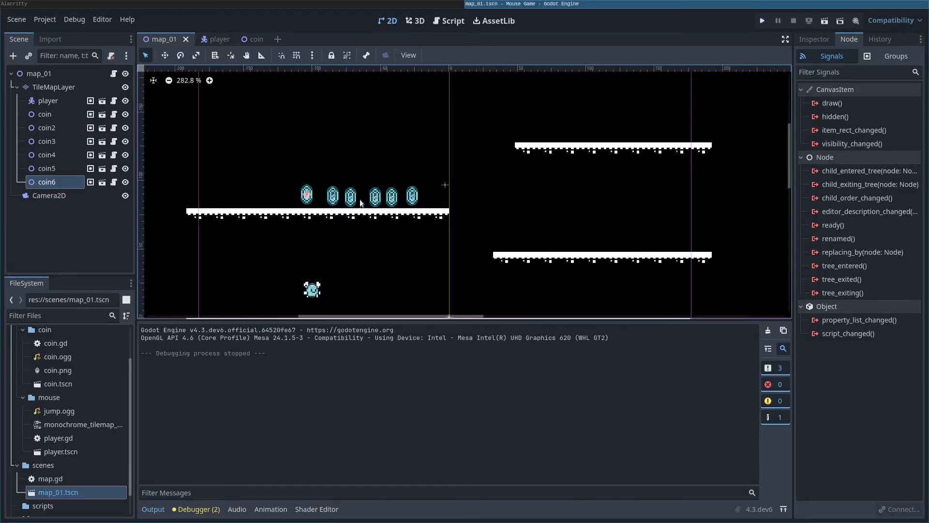
{"action": "left_click", "coordinate": [34, 117]}
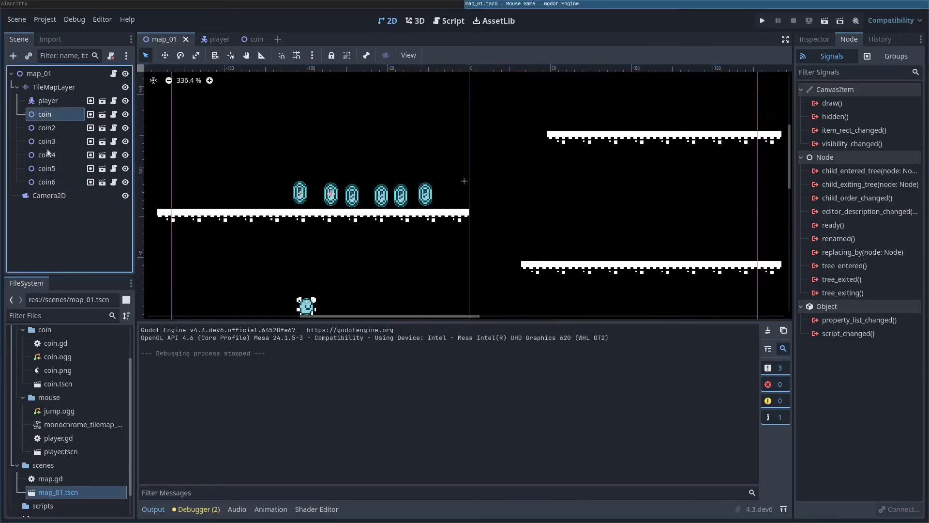
{"action": "left_click", "coordinate": [51, 184], "text": "shift"}
{"action": "key", "text": "Delete"}
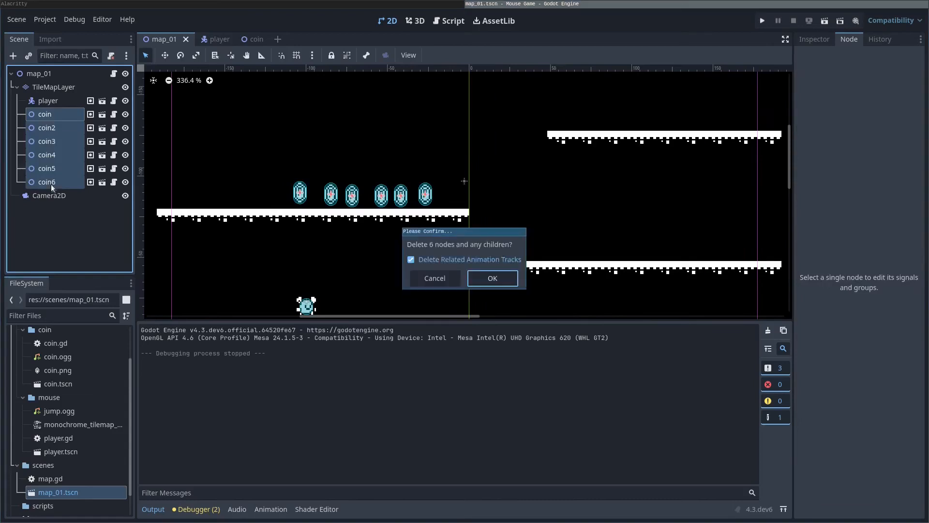
{"action": "key", "text": "Return"}
Step: Save map_01 and select the TileMapLayer for tile editing
{"action": "key", "text": "ctrl+s"}
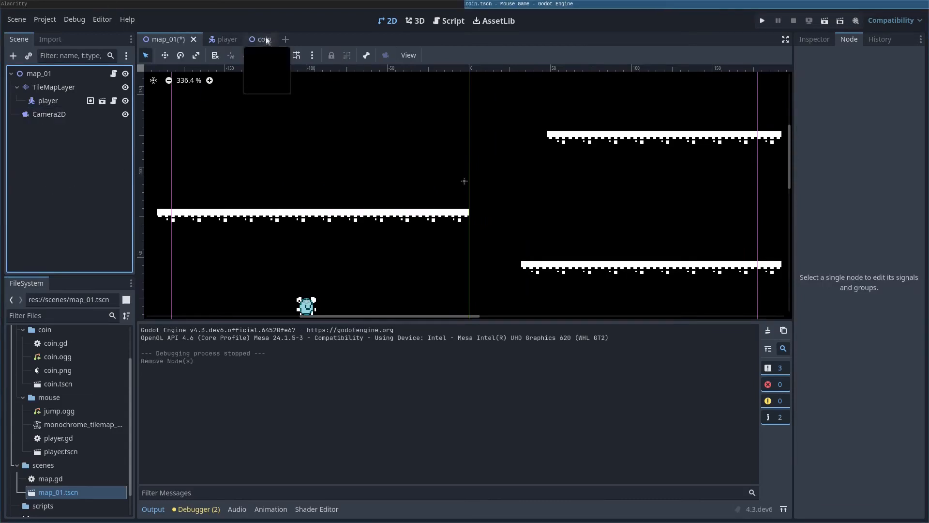
{"action": "left_click", "coordinate": [261, 38]}
{"action": "left_click", "coordinate": [165, 38]}
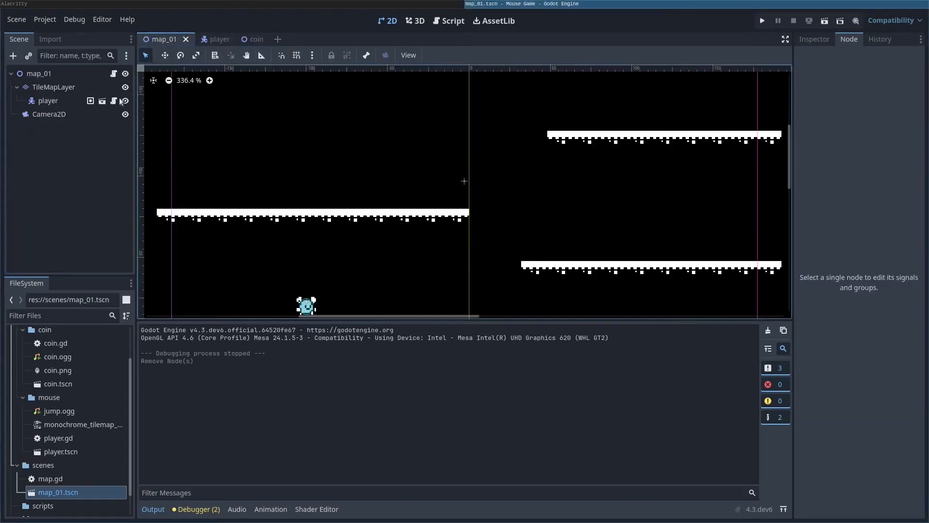
{"action": "left_click", "coordinate": [39, 87]}
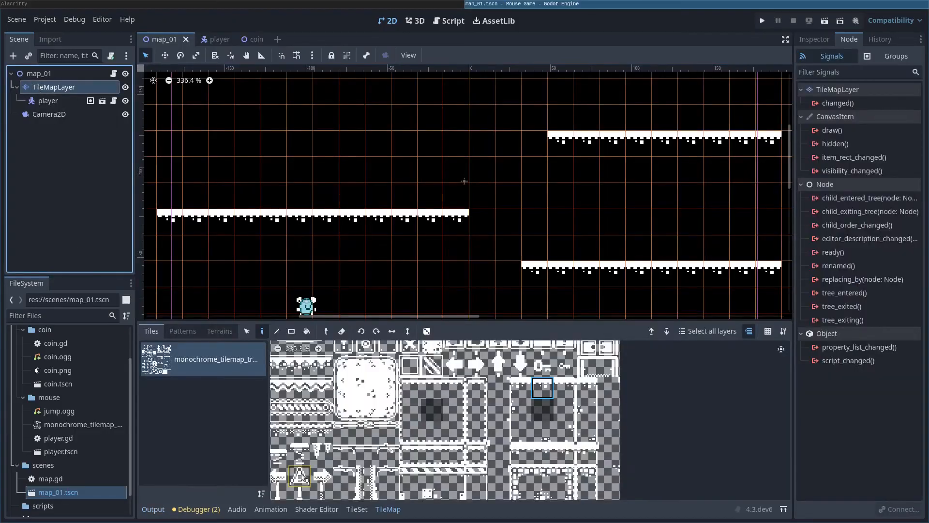
Step: Add a Scenes Collection source to the tileset containing coin.tscn
{"action": "left_click", "coordinate": [369, 514]}
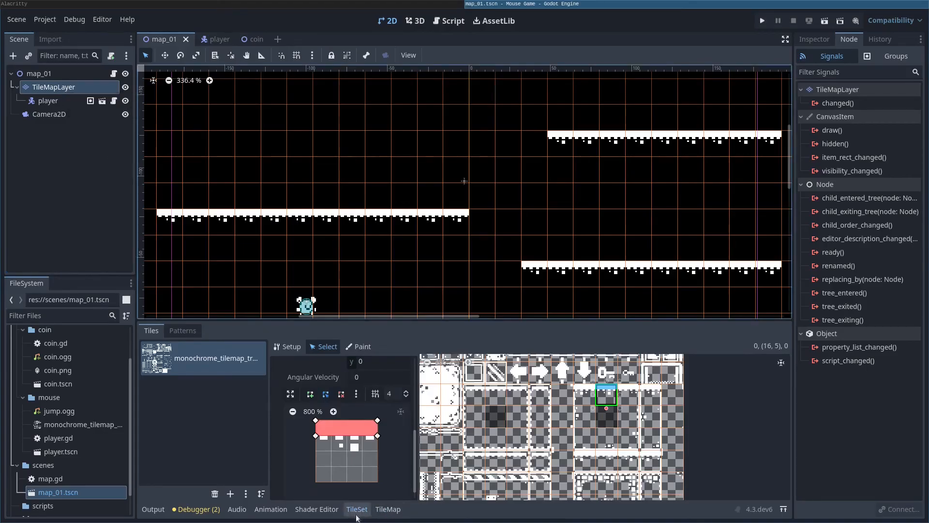
{"action": "left_click", "coordinate": [230, 494]}
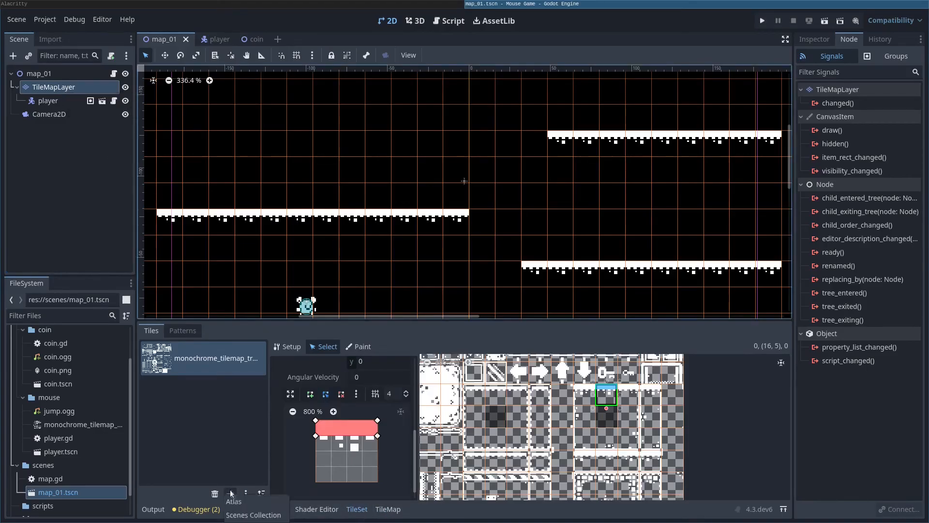
{"action": "left_click", "coordinate": [255, 515]}
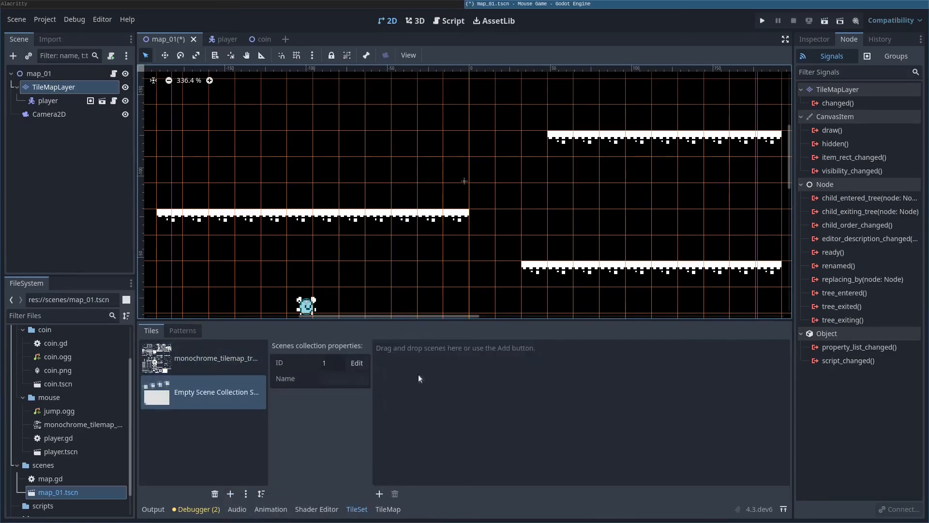
{"action": "scroll", "coordinate": [48, 357], "scroll_direction": "up", "scroll_amount": 3}
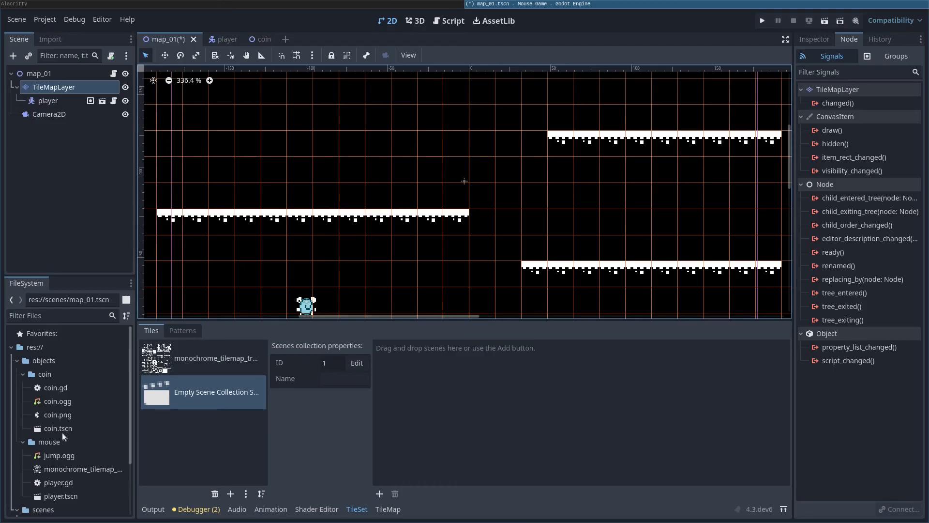
{"action": "left_click_drag", "start_coordinate": [64, 433], "coordinate": [492, 431]}
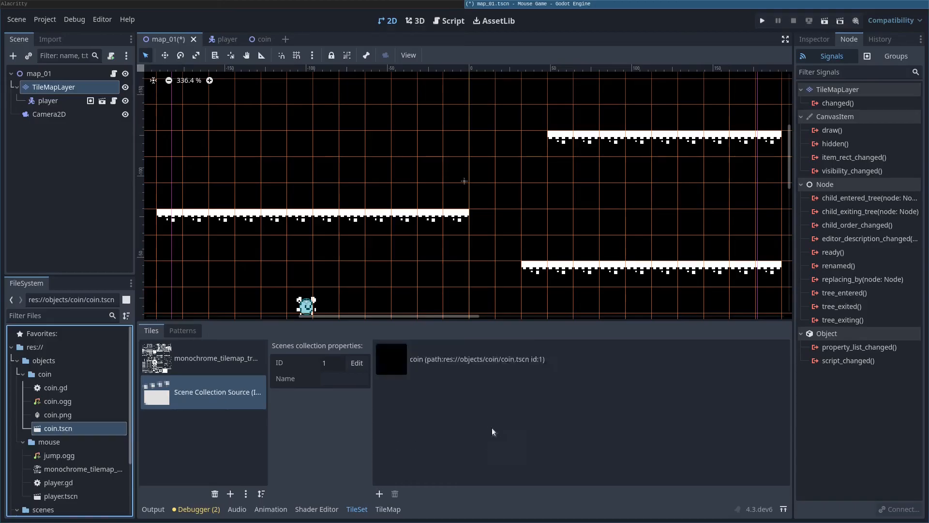
{"action": "left_click", "coordinate": [398, 370]}
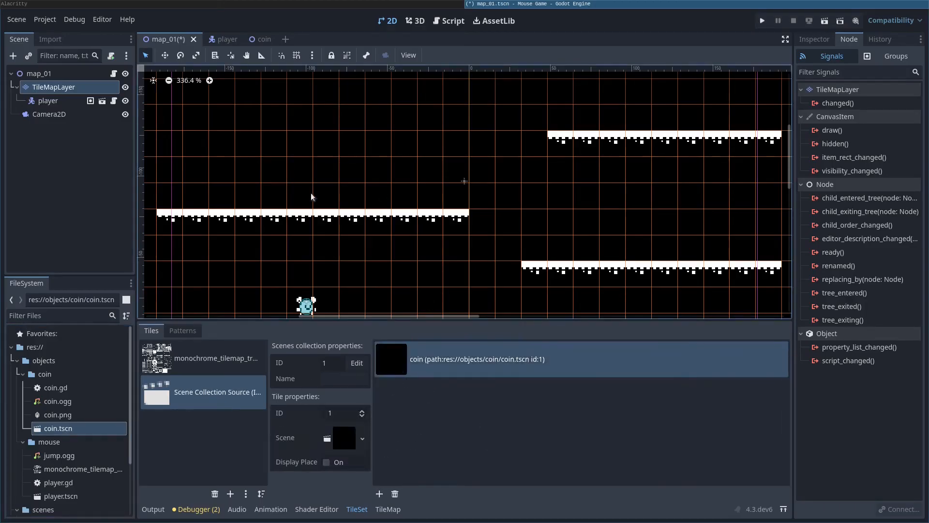
{"action": "left_click", "coordinate": [196, 368]}
{"action": "left_click", "coordinate": [195, 383]}
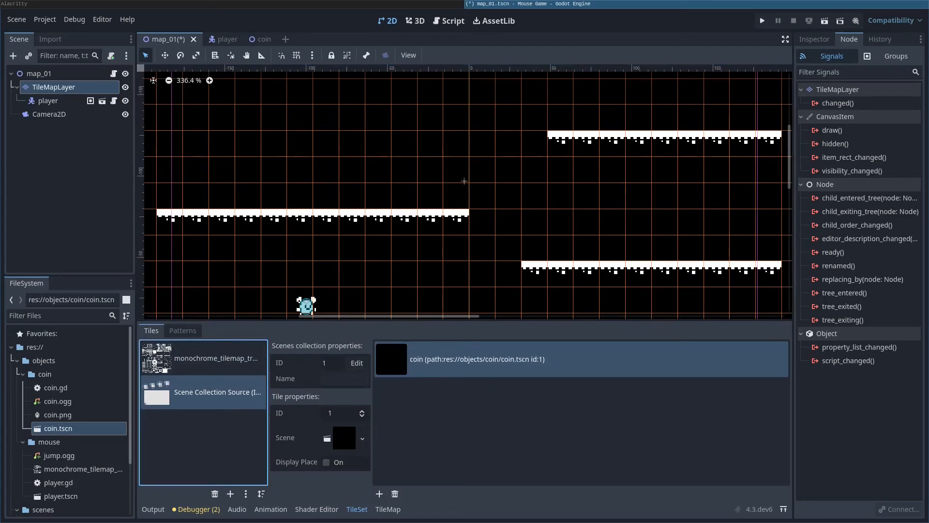
Step: In the TileMap painter, choose the scene collection source and its coin tile
{"action": "left_click", "coordinate": [392, 509]}
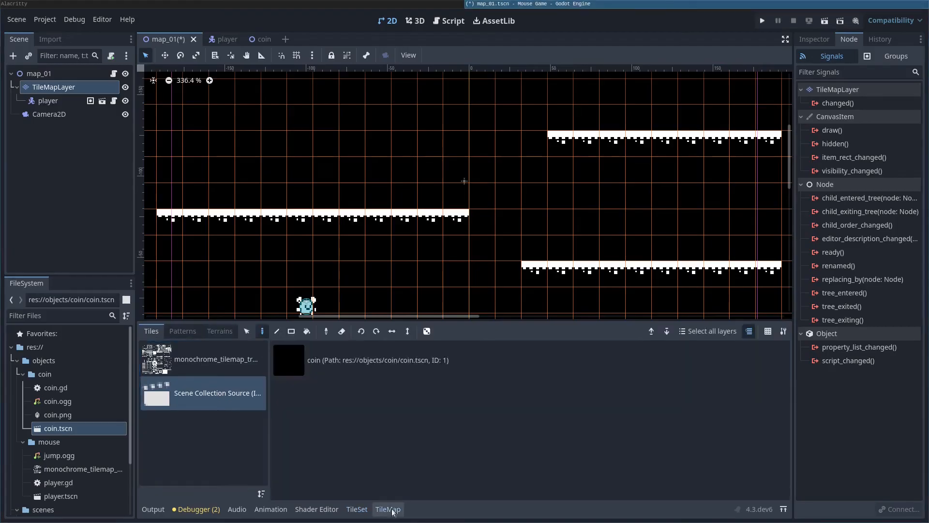
{"action": "left_click", "coordinate": [191, 364]}
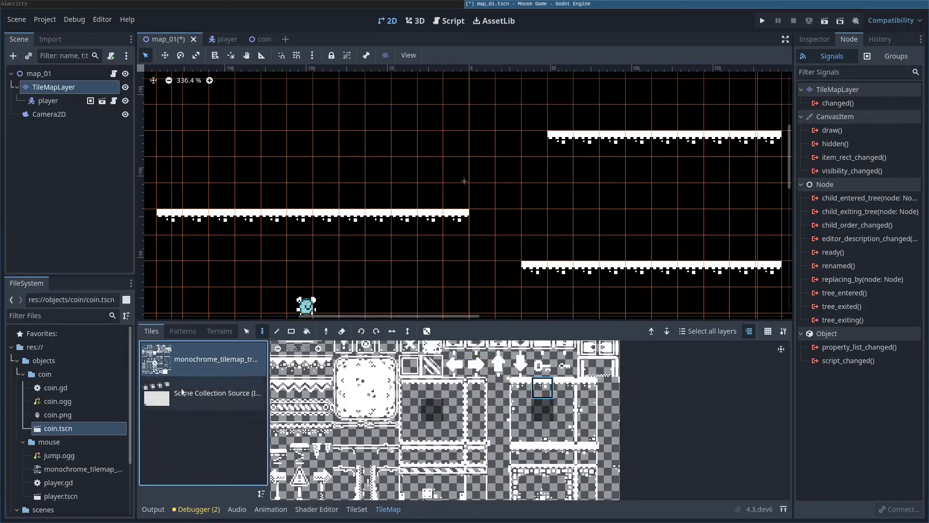
{"action": "left_click", "coordinate": [200, 394]}
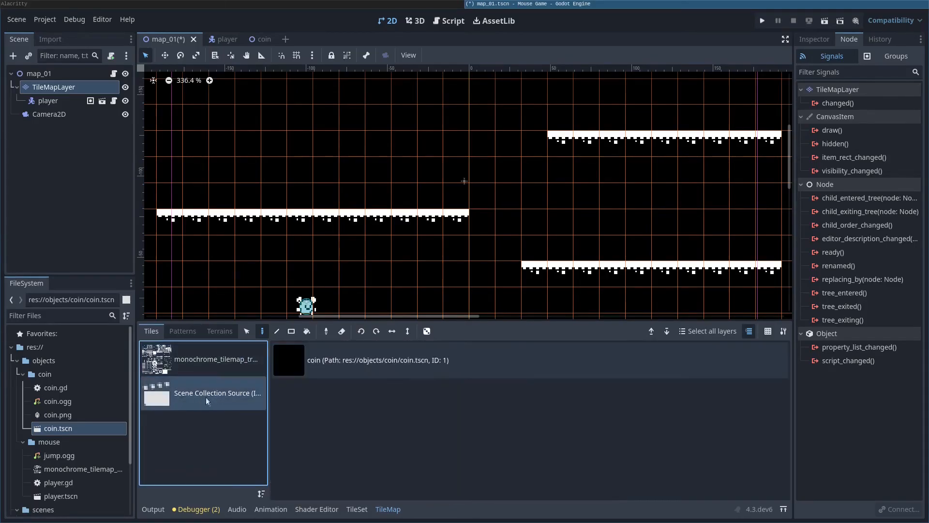
{"action": "left_click", "coordinate": [359, 362]}
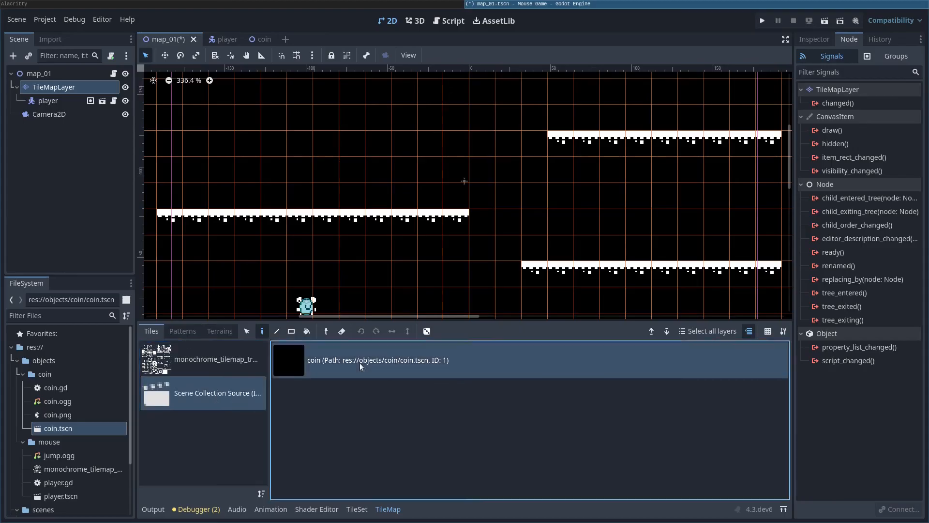
Step: Paint coin rows above the left, lower-right (six) and upper-right (four) platforms
{"action": "left_click", "coordinate": [261, 331]}
{"action": "left_click_drag", "start_coordinate": [194, 195], "coordinate": [456, 194]}
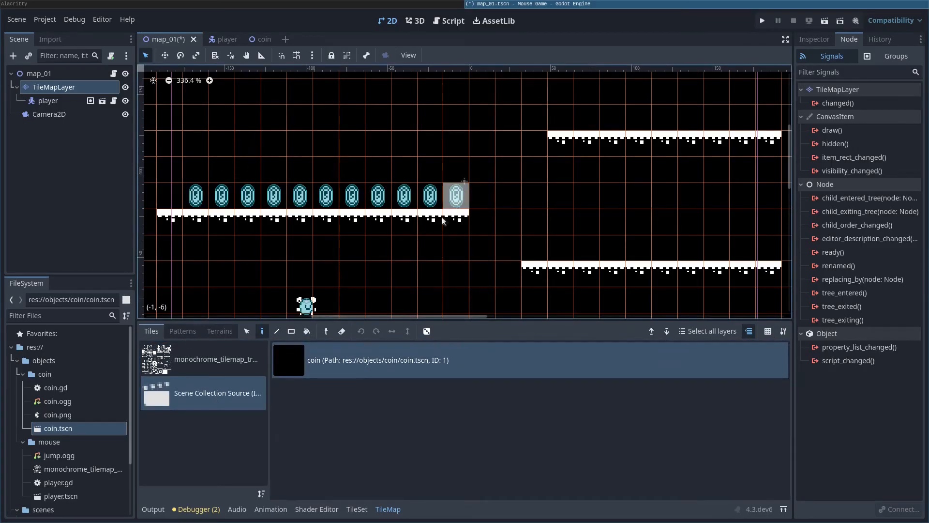
{"action": "left_click_drag", "start_coordinate": [593, 248], "coordinate": [726, 252]}
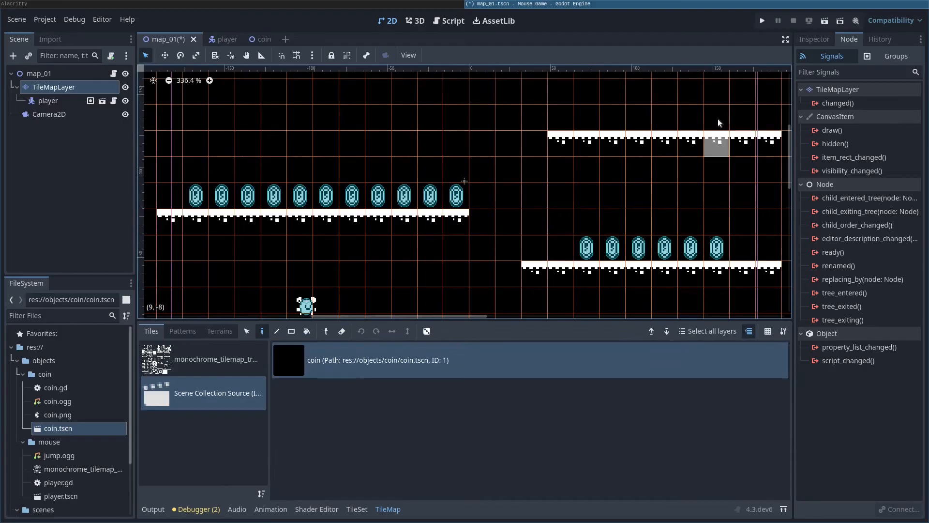
{"action": "left_click_drag", "start_coordinate": [714, 120], "coordinate": [639, 119]}
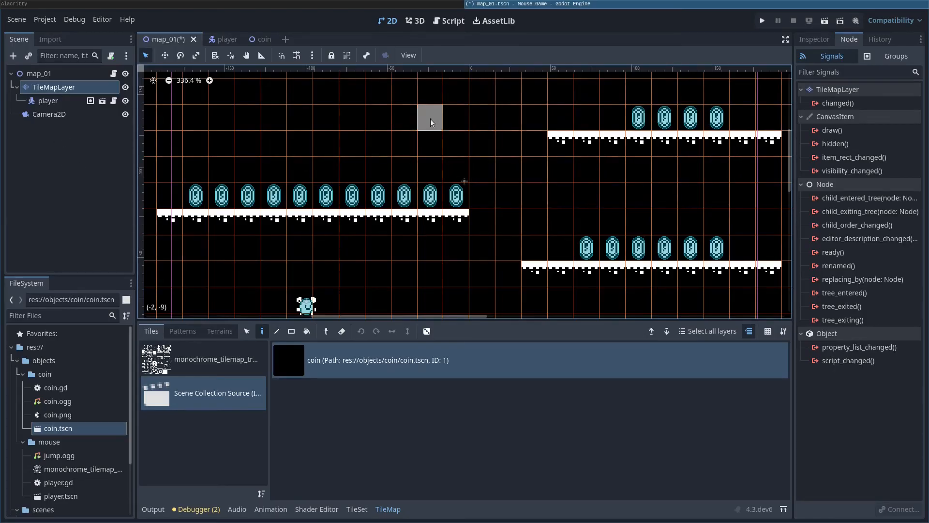
Step: Save and run the game, collect the coins across the platforms, then stop it
{"action": "key", "text": "F5"}
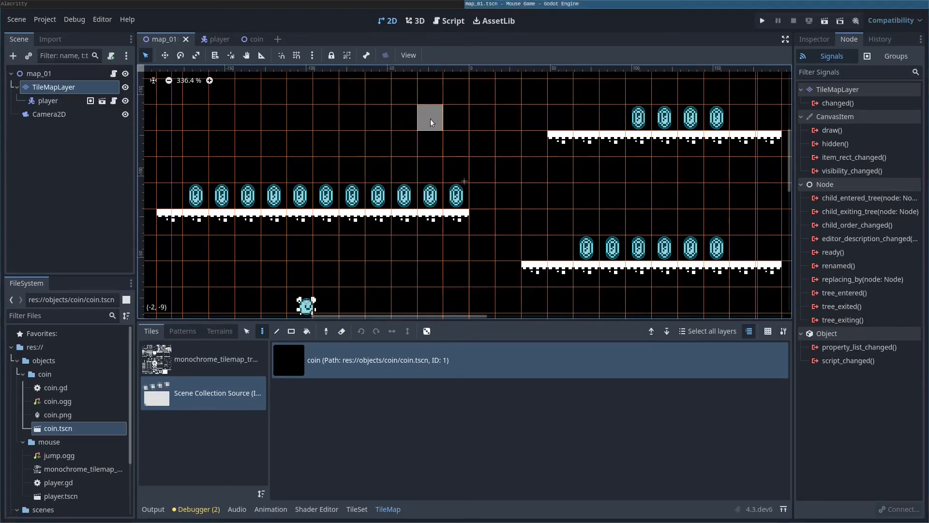
{"action": "key", "text": "Right"}
{"action": "key", "text": "space"}
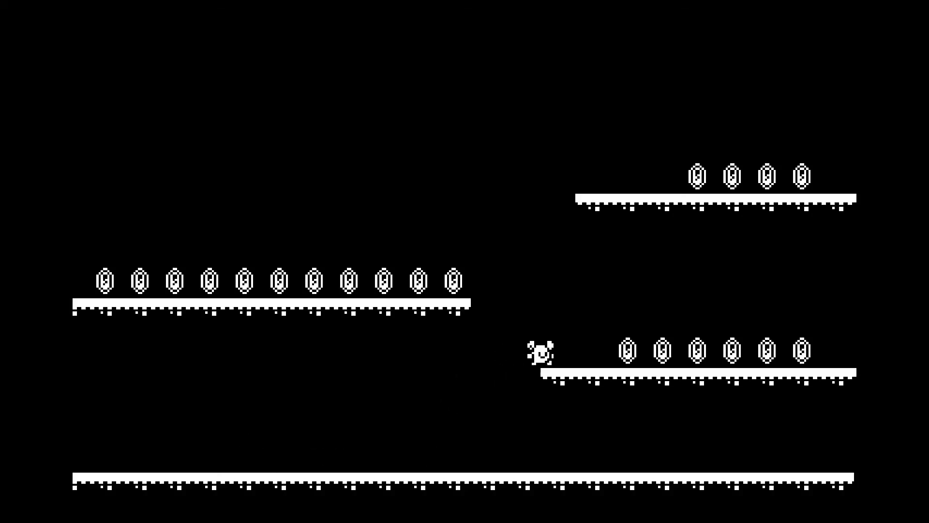
{"action": "key", "text": "Left"}
{"action": "key", "text": "space"}
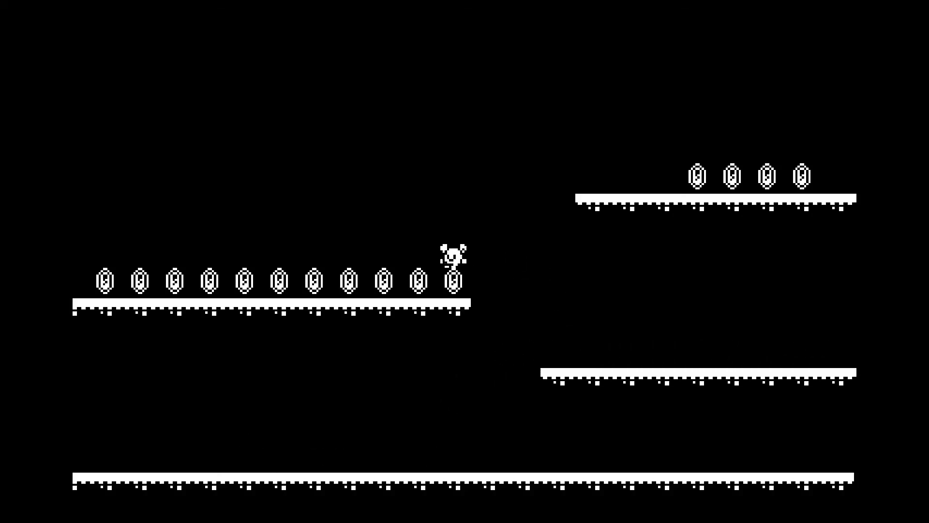
{"action": "key", "text": "Left"}
{"action": "key", "text": "Right"}
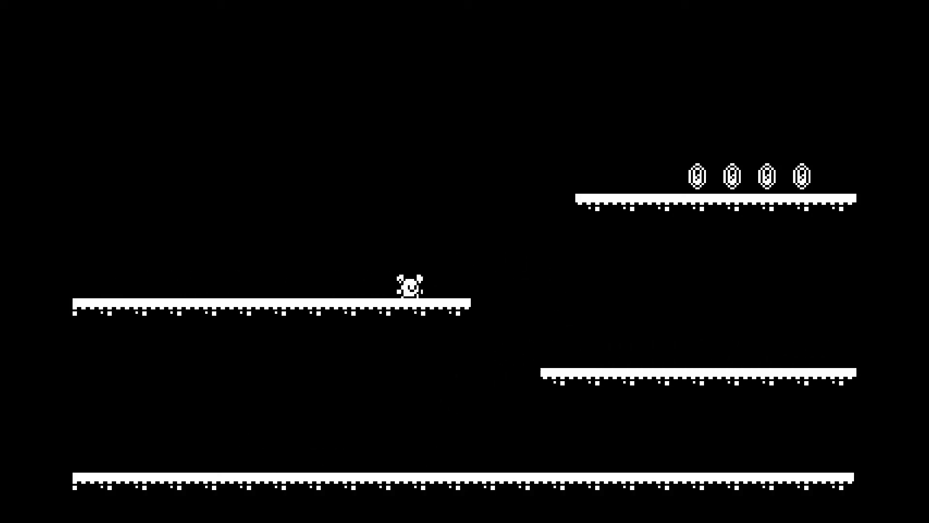
{"action": "key", "text": "space"}
{"action": "key", "text": "Left"}
{"action": "key", "text": "space"}
{"action": "key", "text": "Right"}
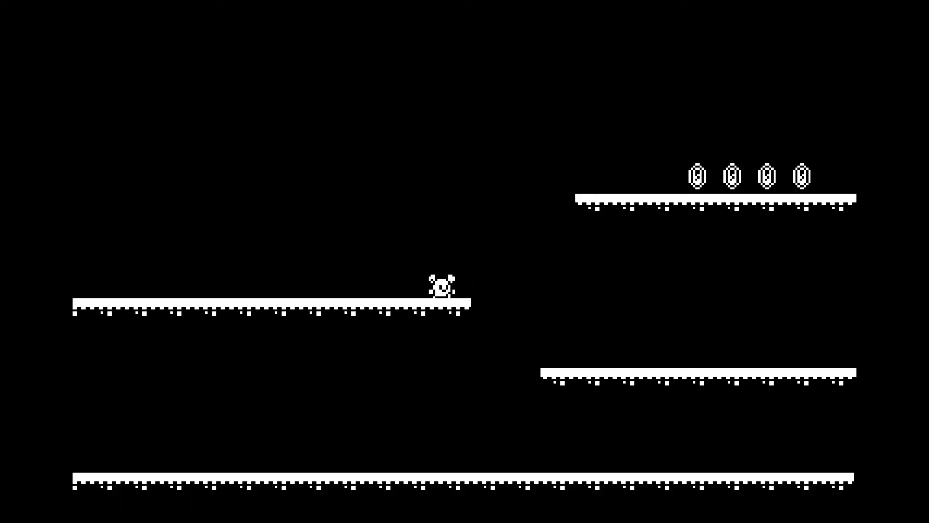
{"action": "key", "text": "space"}
{"action": "key", "text": "Right"}
{"action": "key", "text": "Left"}
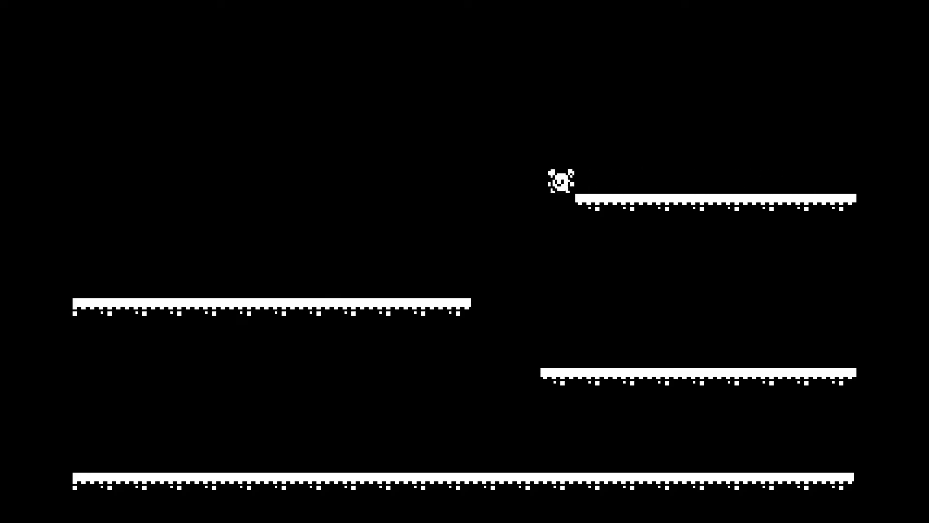
{"action": "key", "text": "F8"}
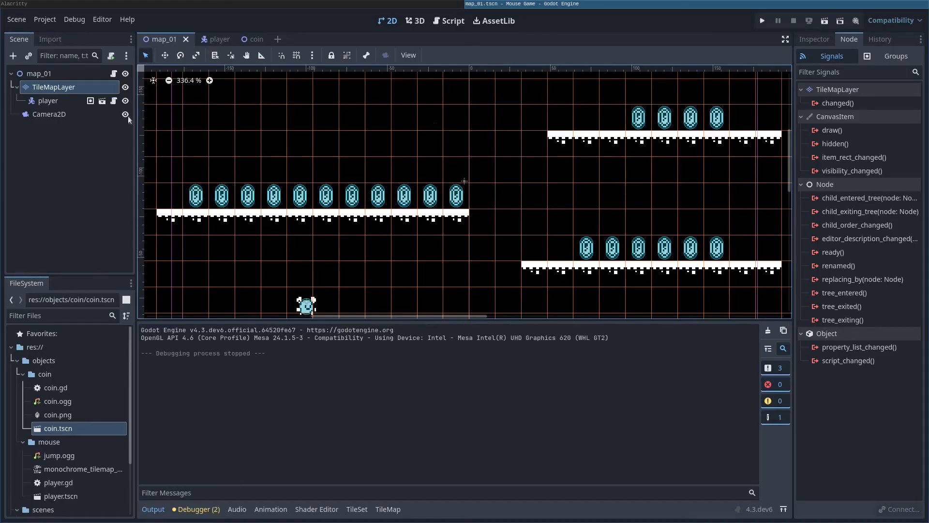
Step: Add an AudioStreamPlayer child to map_01 and rename it music
{"action": "left_click", "coordinate": [33, 73]}
{"action": "right_click", "coordinate": [34, 74]}
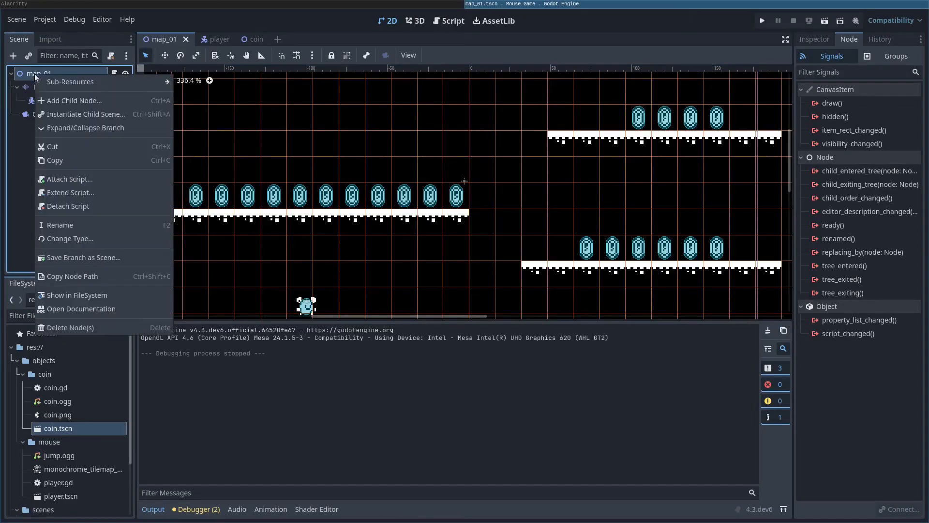
{"action": "right_click", "coordinate": [32, 76]}
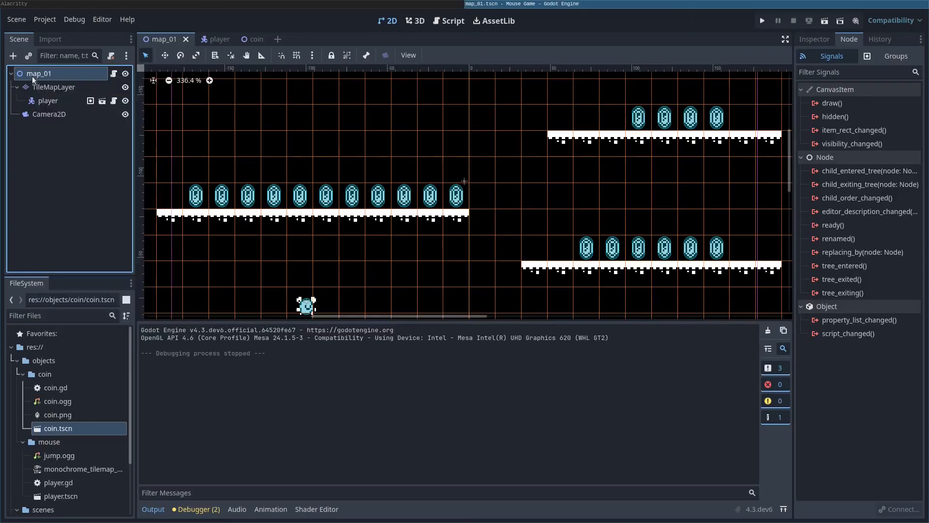
{"action": "right_click", "coordinate": [31, 77]}
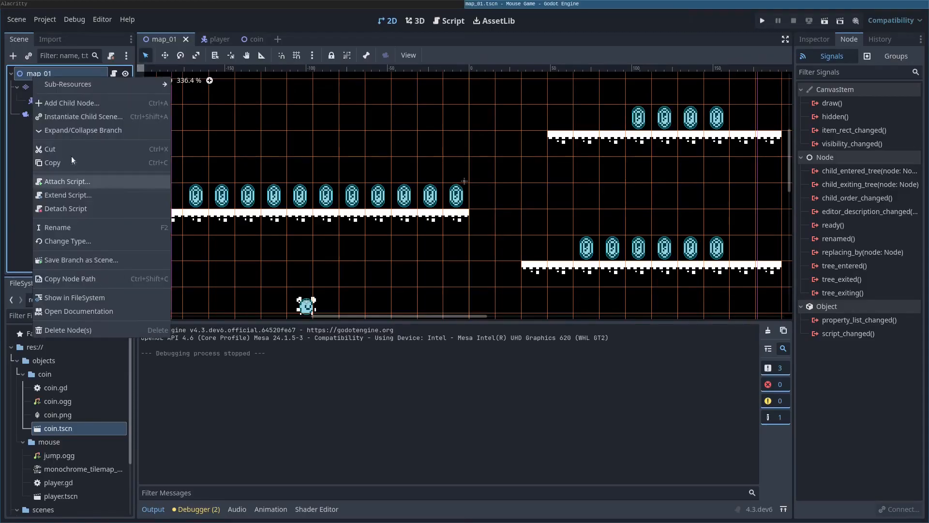
{"action": "left_click", "coordinate": [73, 105]}
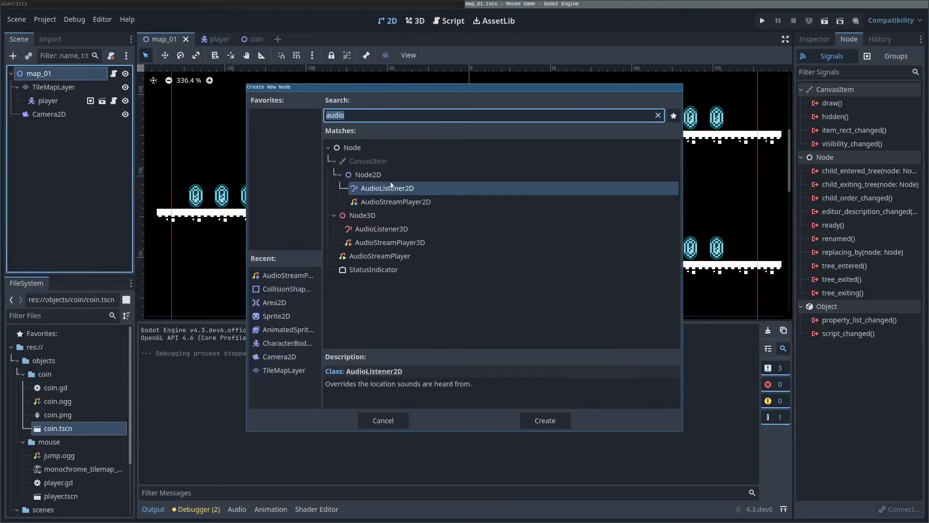
{"action": "type", "text": "audio"}
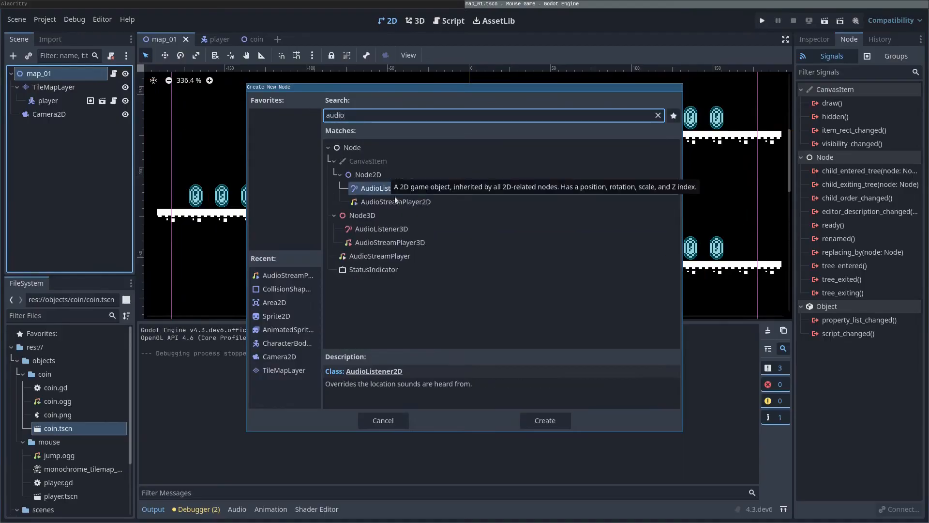
{"action": "left_click", "coordinate": [397, 257]}
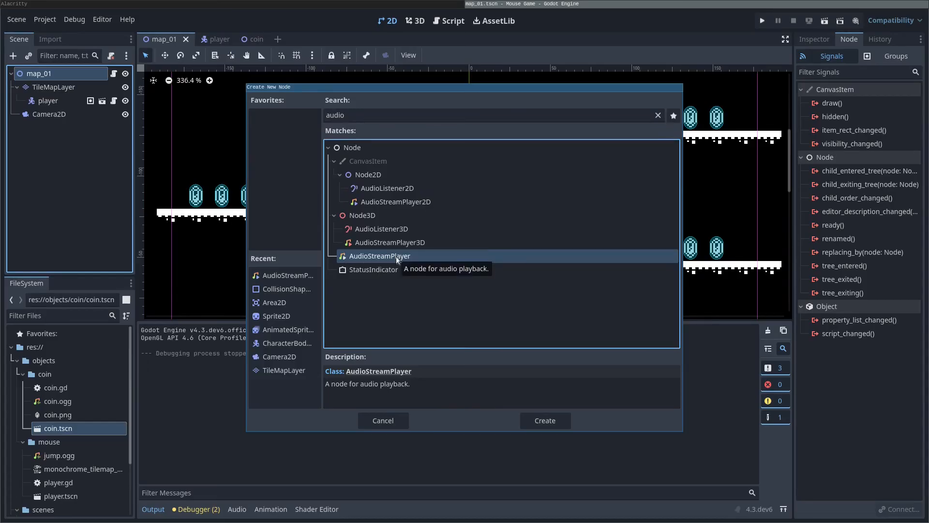
{"action": "double_click", "coordinate": [396, 256]}
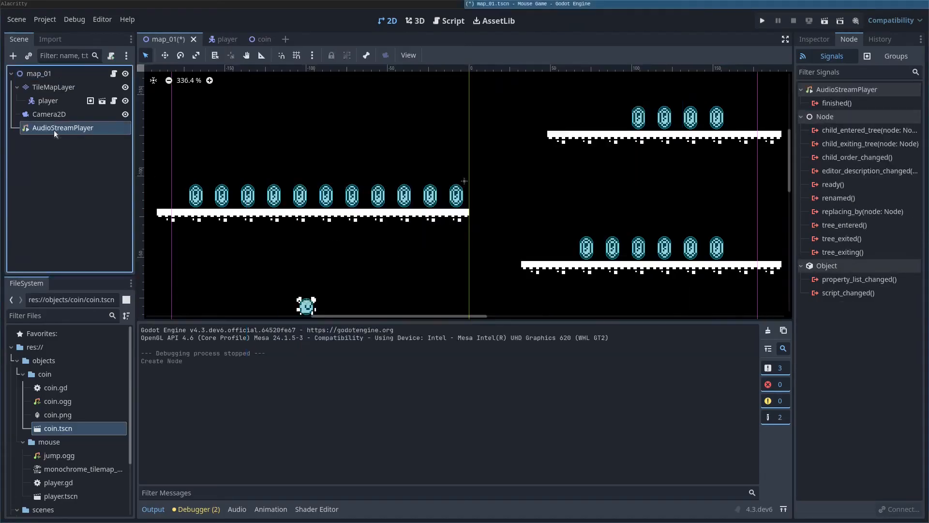
{"action": "double_click", "coordinate": [54, 129]}
{"action": "type", "text": "mu"}
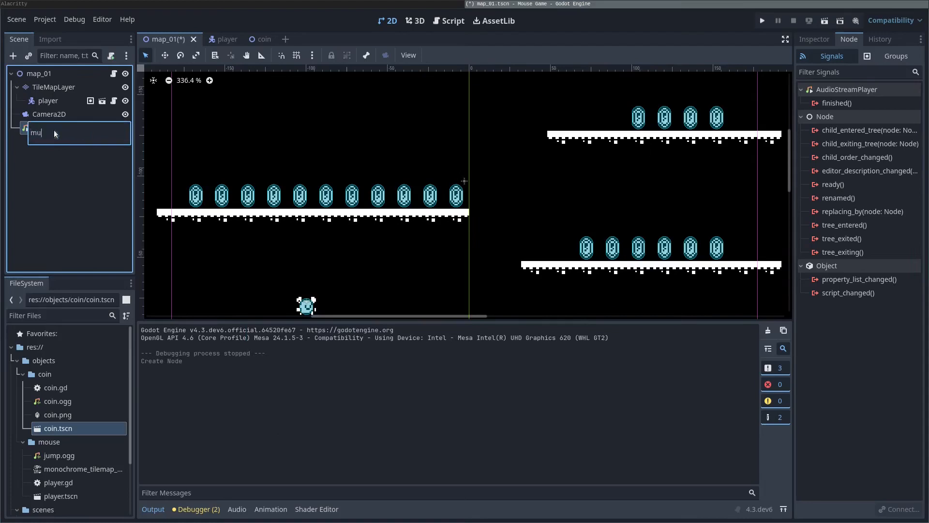
{"action": "type", "text": "sic"}
{"action": "key", "text": "Return"}
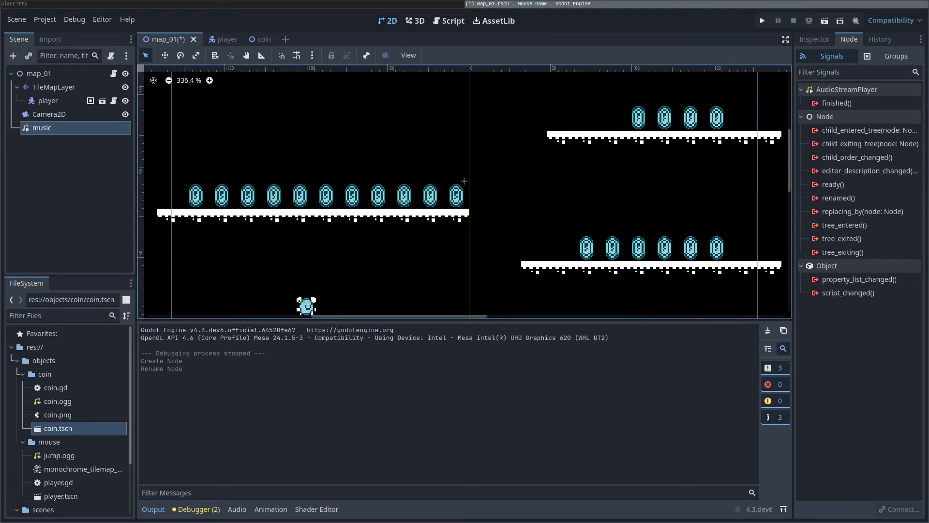
Step: Arrange the file manager window and bring up the res:// folder's context menu
{"action": "key", "text": "super+minus"}
{"action": "left_click_drag", "start_coordinate": [326, 316], "coordinate": [507, 272], "text": "super"}
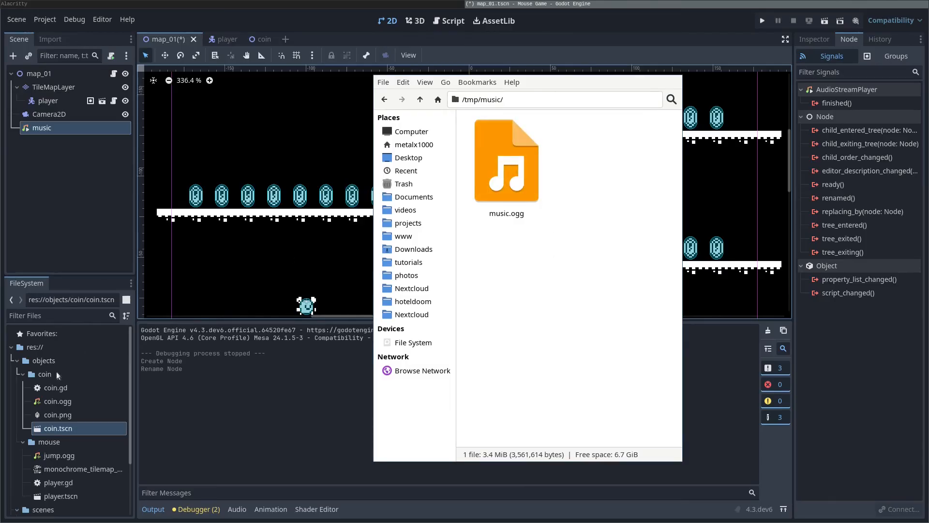
{"action": "left_click_drag", "start_coordinate": [559, 285], "coordinate": [0, 329], "text": "super"}
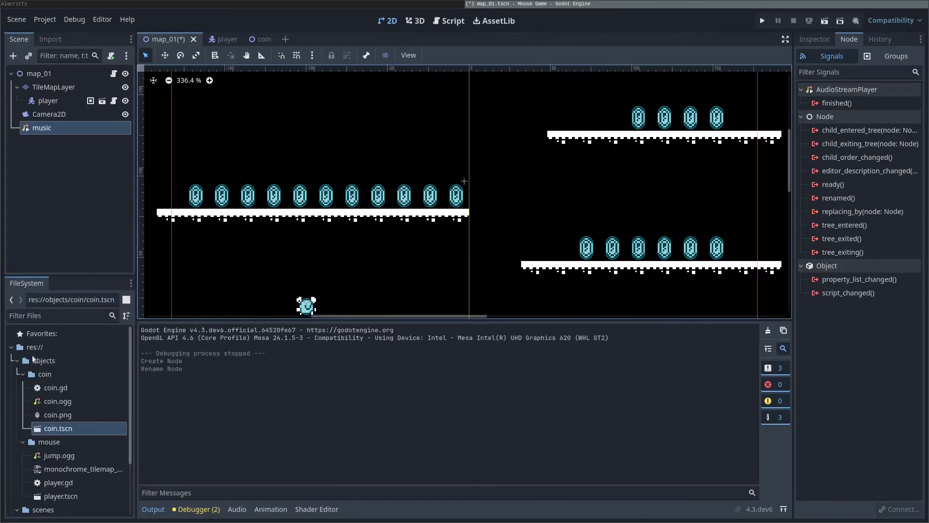
{"action": "left_click", "coordinate": [39, 359]}
{"action": "left_click", "coordinate": [37, 349]}
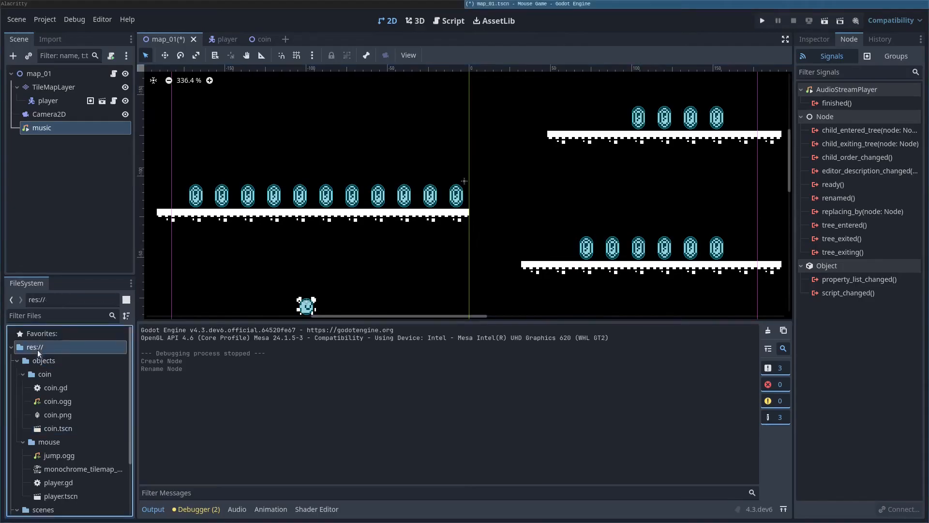
{"action": "right_click", "coordinate": [31, 349]}
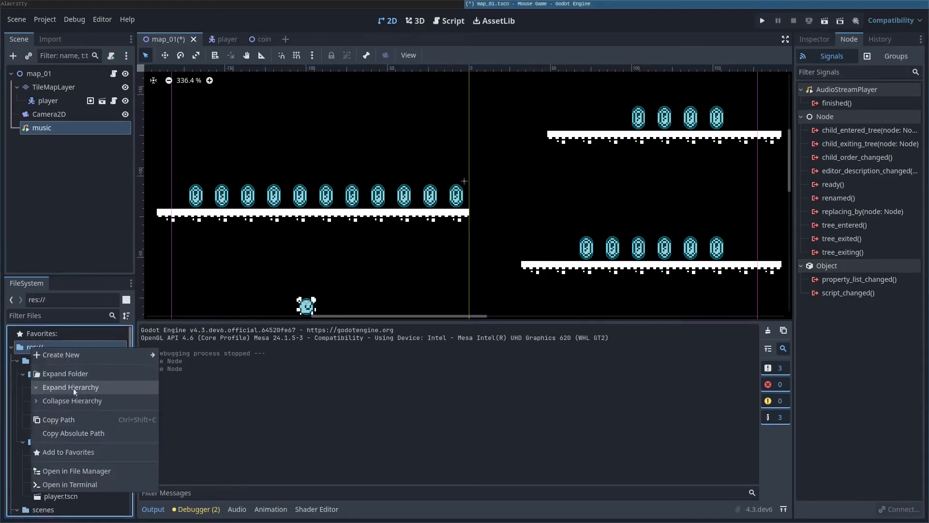
Step: Create a new folder named music under res://
{"action": "mouse_move", "coordinate": [79, 357]}
{"action": "left_click", "coordinate": [191, 358]}
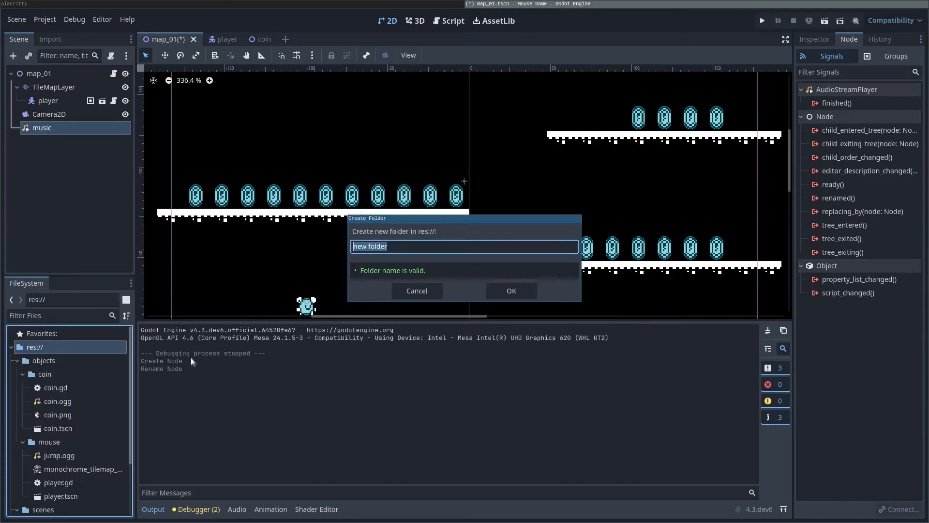
{"action": "type", "text": "music"}
{"action": "key", "text": "Return"}
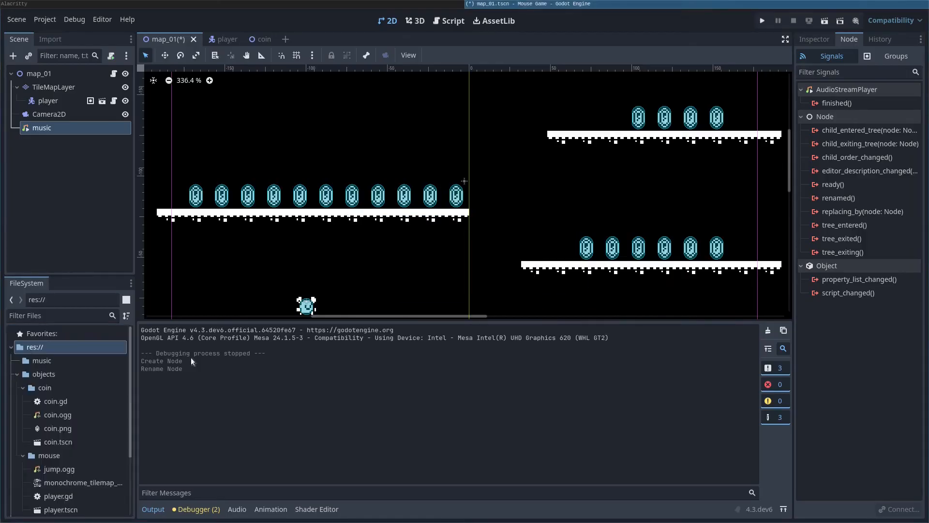
Step: Import music.ogg from the file manager into the music folder
{"action": "left_click_drag", "start_coordinate": [0, 334], "coordinate": [451, 290], "text": "super"}
{"action": "left_click_drag", "start_coordinate": [351, 165], "coordinate": [42, 359]}
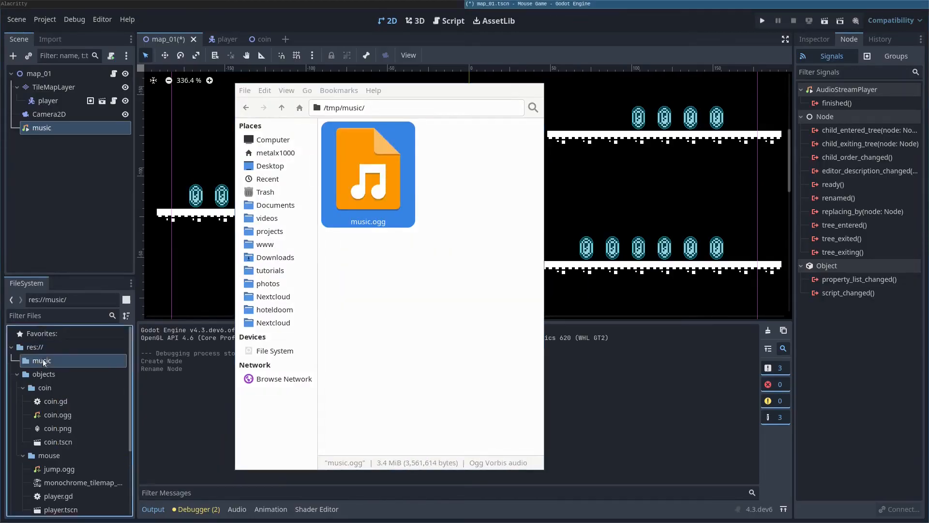
{"action": "left_click_drag", "start_coordinate": [57, 488], "coordinate": [55, 366]}
{"action": "left_click", "coordinate": [394, 344]}
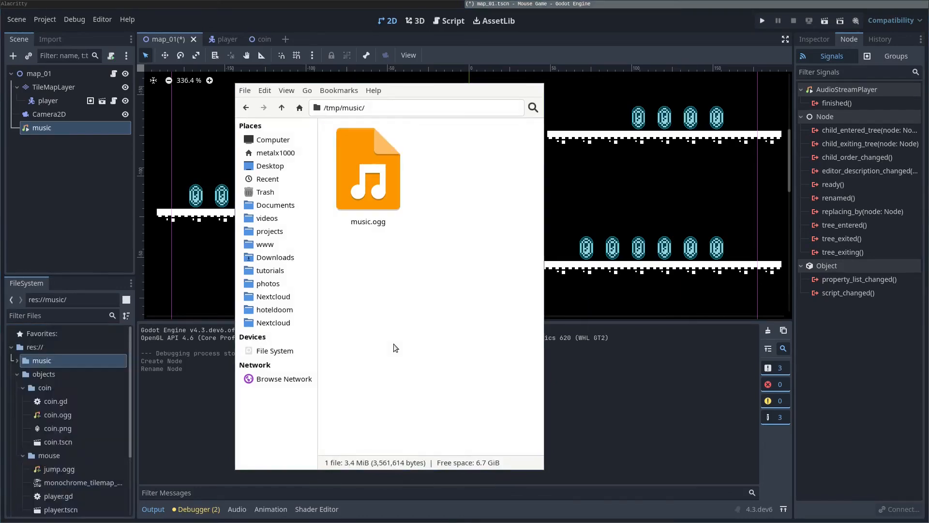
{"action": "left_click_drag", "start_coordinate": [394, 344], "coordinate": [0, 333], "text": "super"}
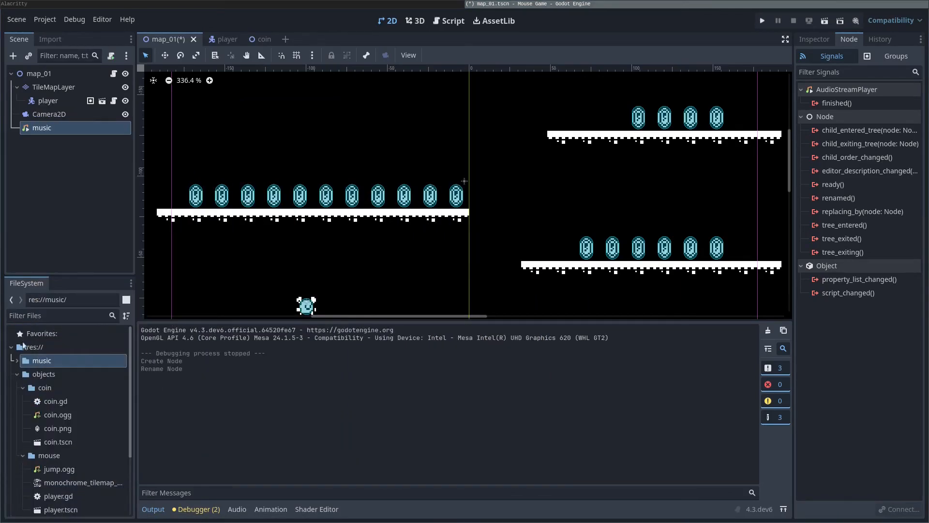
Step: Set the music node's Stream to music.ogg, enable Autoplay, and run the game
{"action": "left_click", "coordinate": [17, 361]}
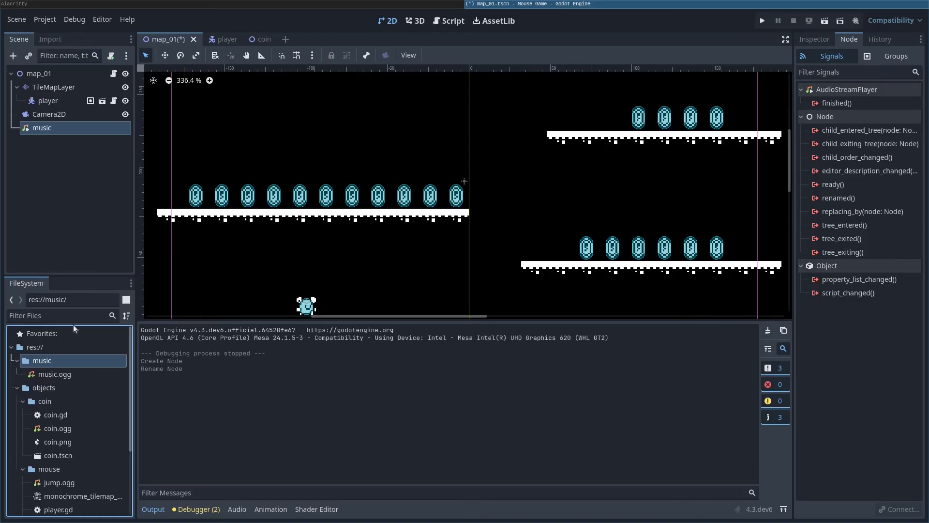
{"action": "left_click", "coordinate": [49, 116]}
{"action": "left_click", "coordinate": [45, 130]}
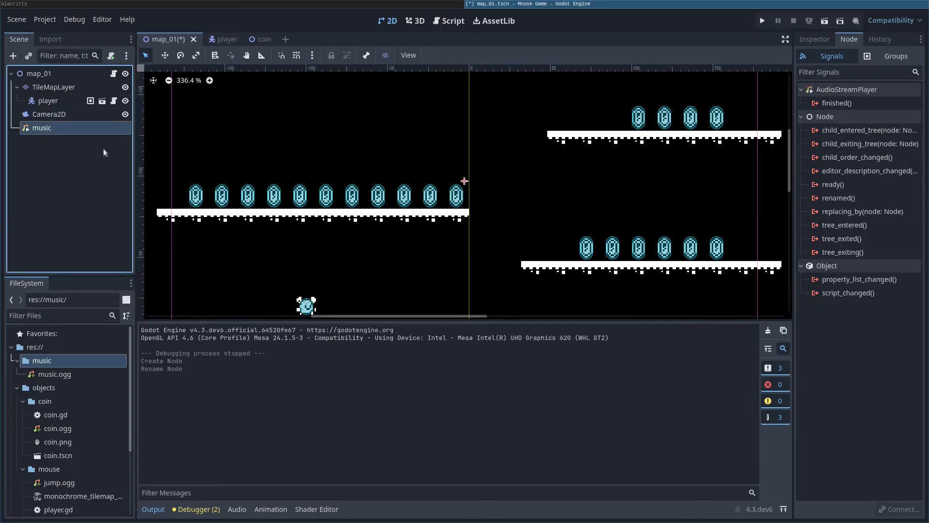
{"action": "left_click", "coordinate": [814, 39]}
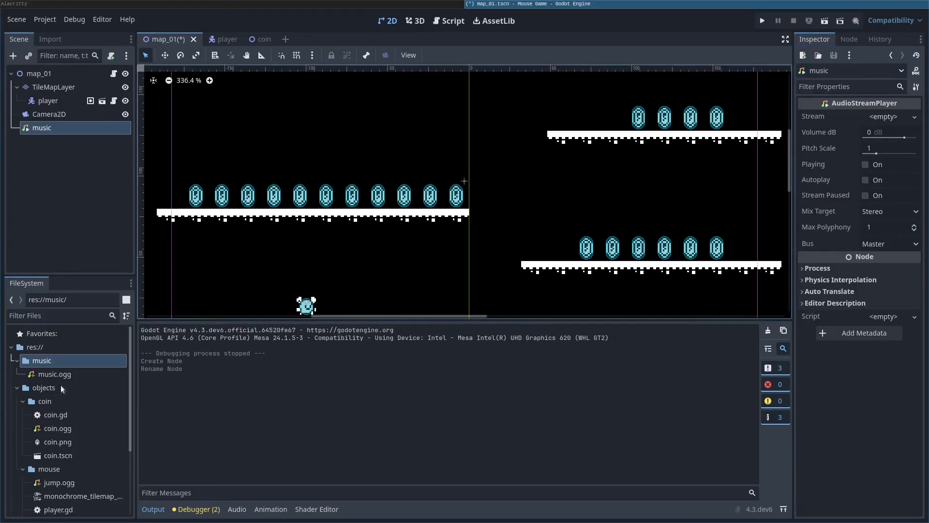
{"action": "left_click_drag", "start_coordinate": [60, 381], "coordinate": [882, 113]}
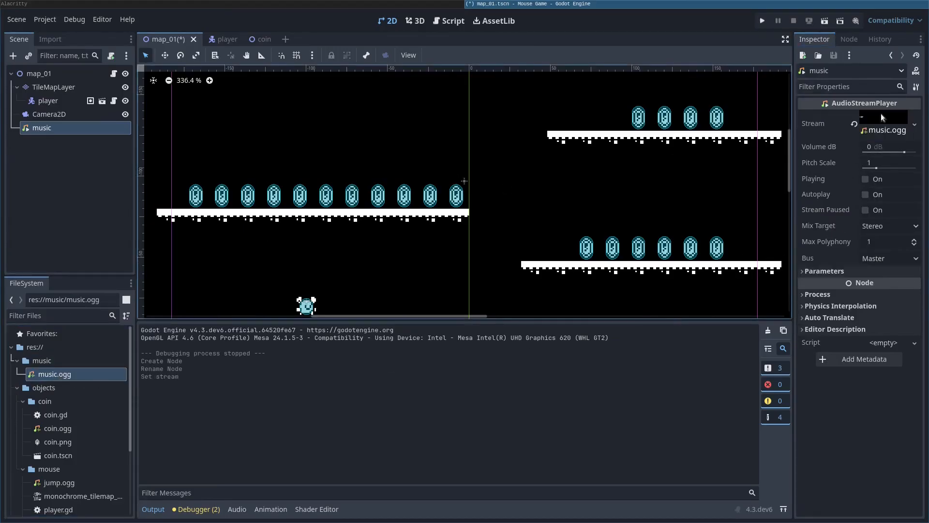
{"action": "left_click", "coordinate": [865, 195]}
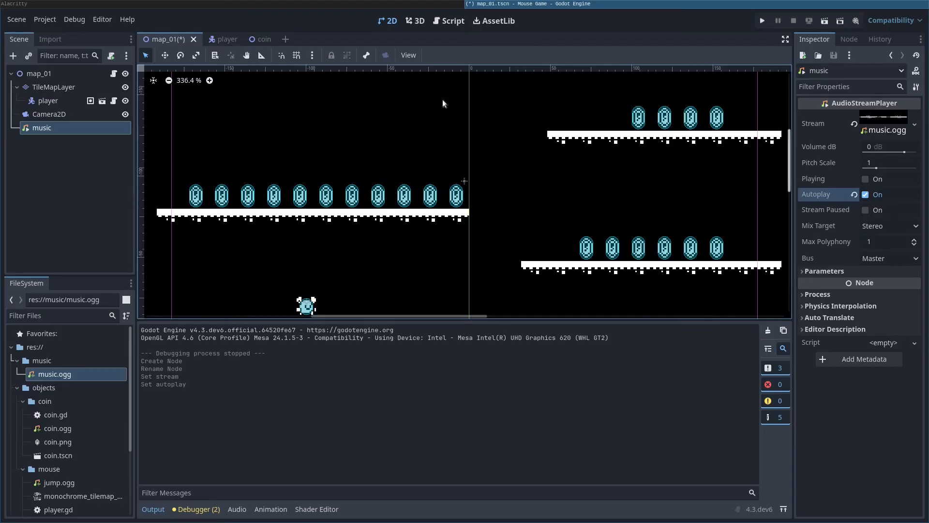
{"action": "key", "text": "F5"}
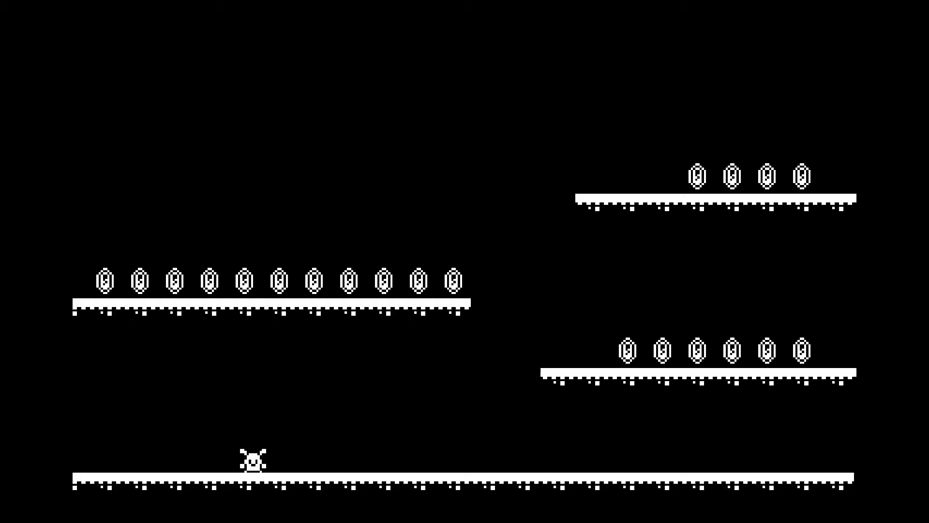
Step: Run and jump across all platforms collecting every coin, then stop the game with F8
{"action": "key", "text": "Right"}
{"action": "key", "text": "space"}
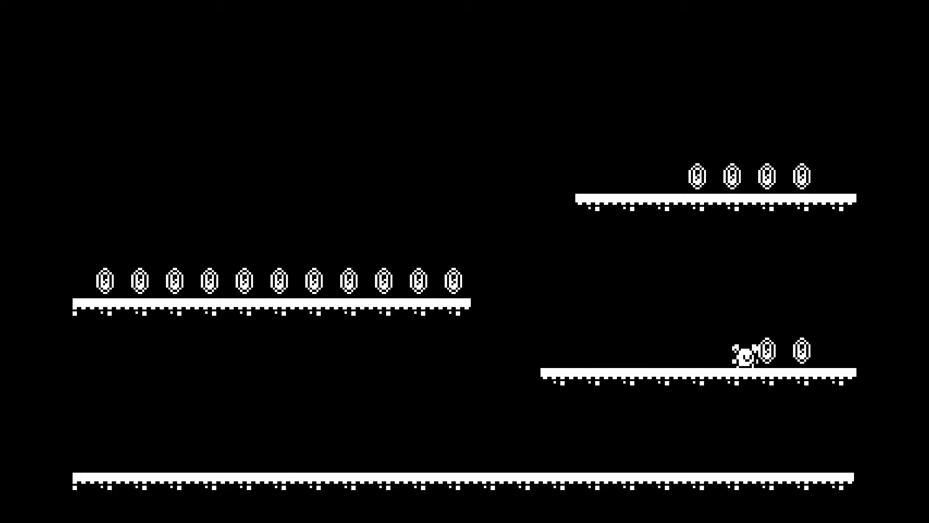
{"action": "key", "text": "Right"}
{"action": "key", "text": "Left"}
{"action": "key", "text": "space"}
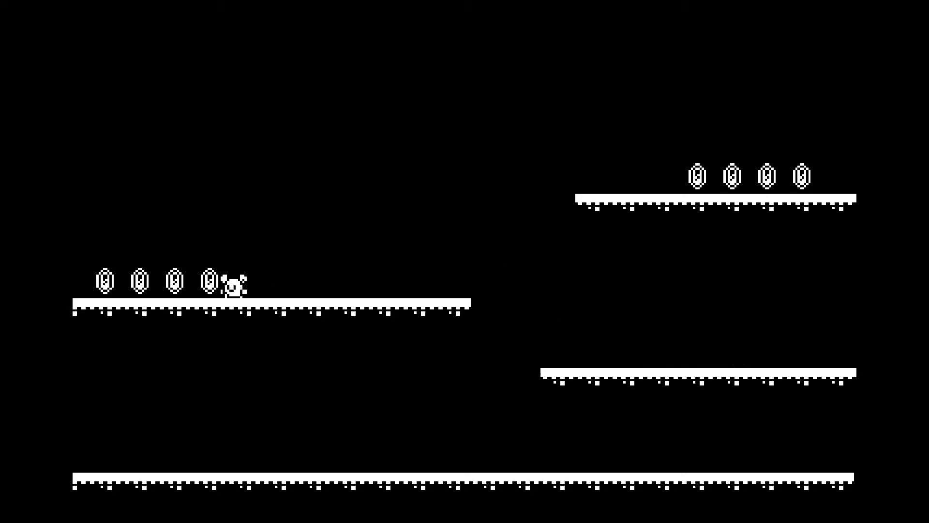
{"action": "key", "text": "Right"}
{"action": "key", "text": "space"}
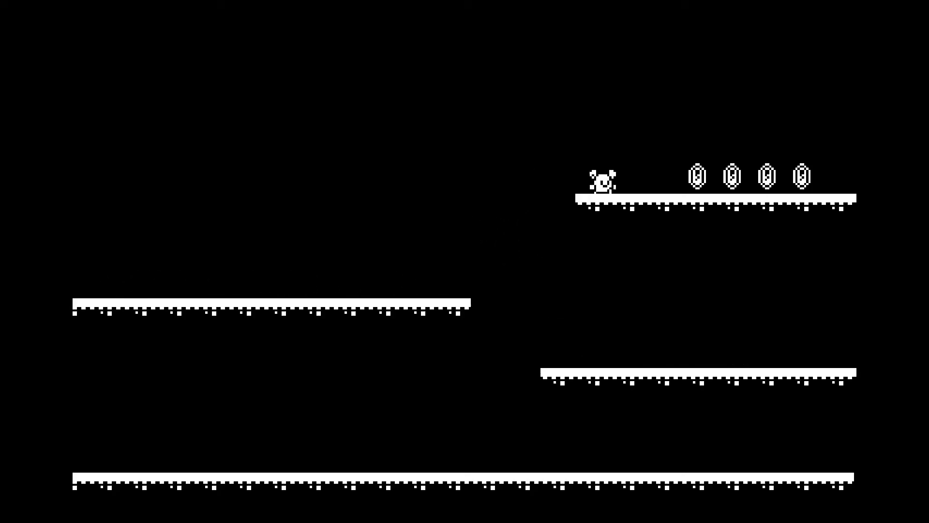
{"action": "key", "text": "Right"}
{"action": "key", "text": "space"}
{"action": "key", "text": "Left"}
{"action": "key", "text": "space"}
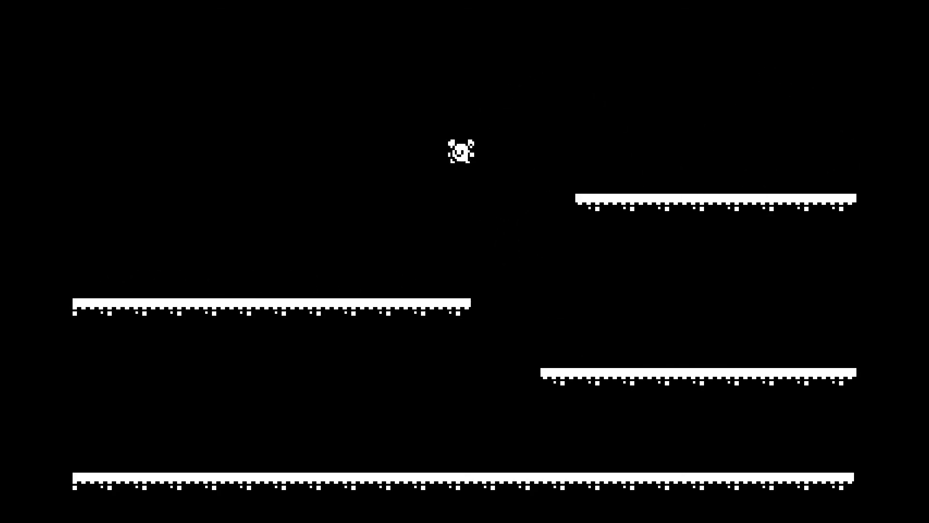
{"action": "key", "text": "Right"}
{"action": "key", "text": "Left"}
{"action": "key", "text": "space"}
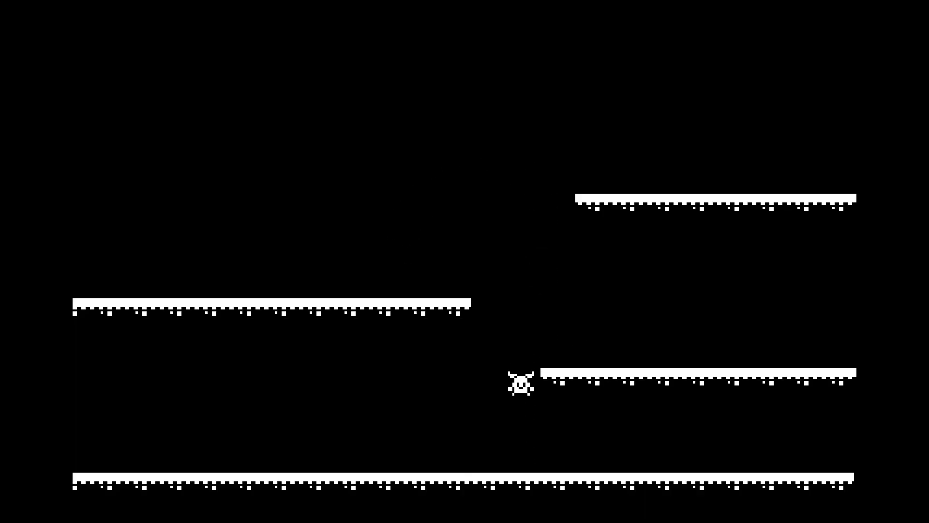
{"action": "key", "text": "space"}
{"action": "key", "text": "Left"}
{"action": "key", "text": "Right"}
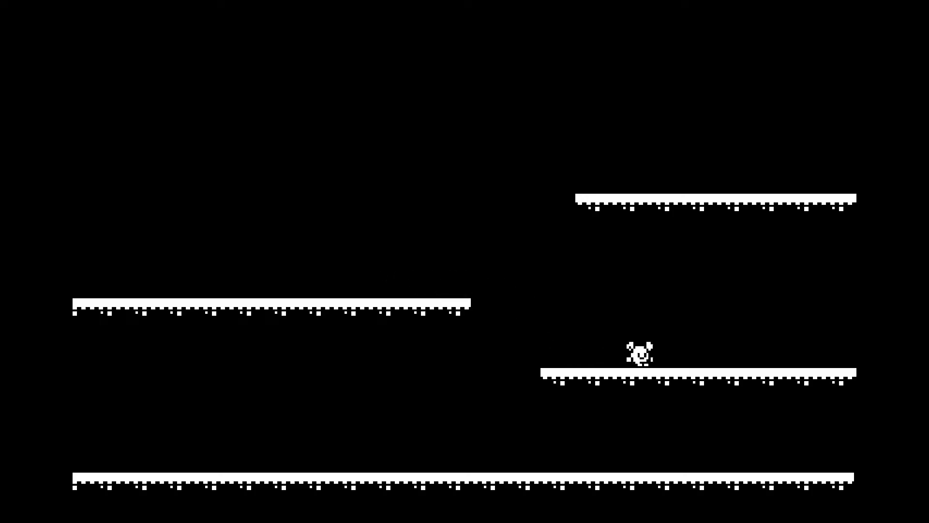
{"action": "key", "text": "Right"}
{"action": "key", "text": "Left"}
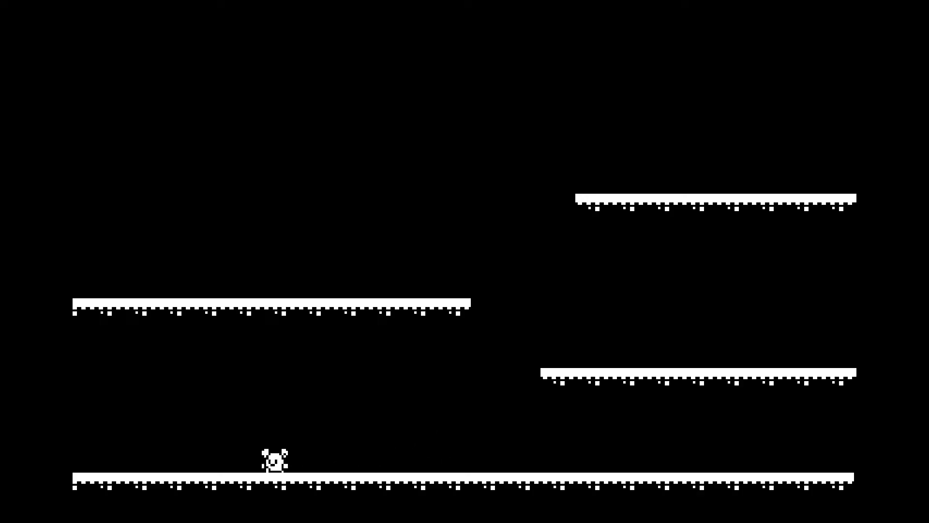
{"action": "key", "text": "Right"}
{"action": "key", "text": "space"}
{"action": "key", "text": "space"}
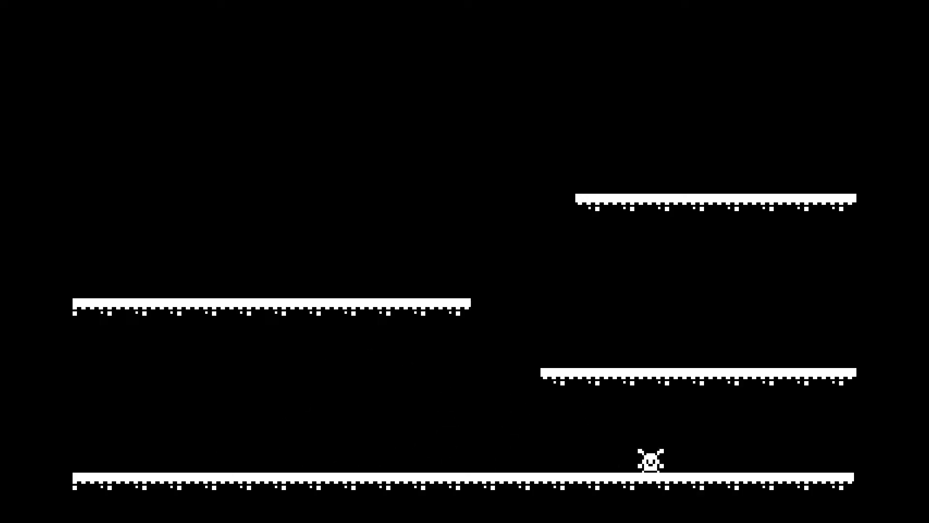
{"action": "key", "text": "F8"}
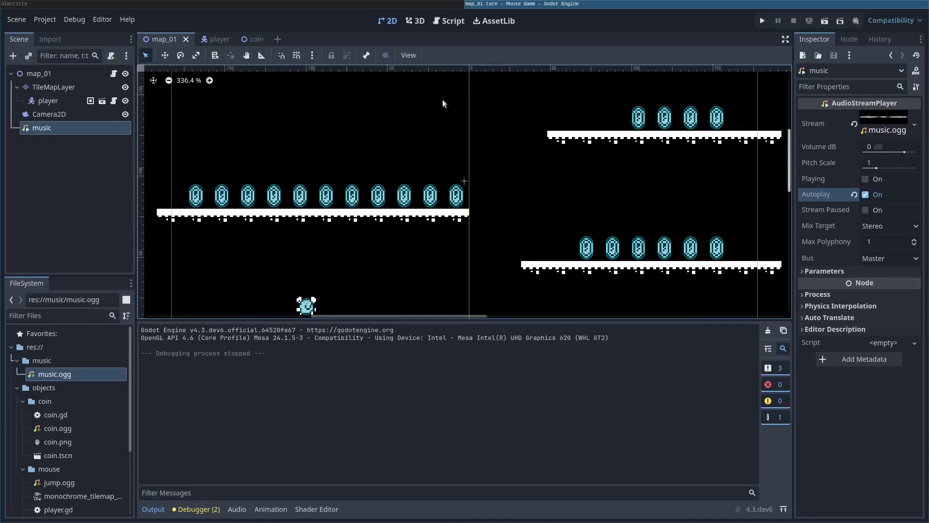
Step: Zoom out over the level and pick the platform tile from the monochrome atlas on TileMapLayer
{"action": "scroll", "coordinate": [426, 159], "scroll_direction": "down", "scroll_amount": 2}
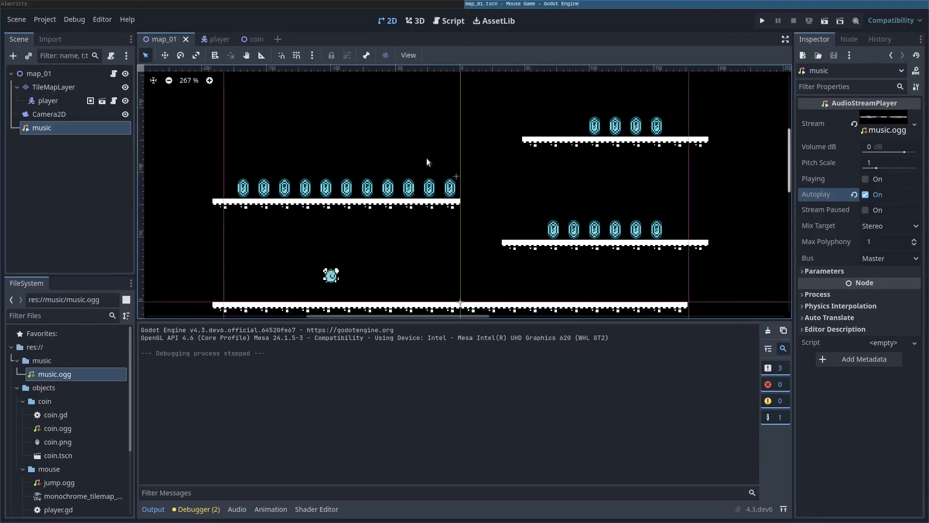
{"action": "scroll", "coordinate": [467, 166], "scroll_direction": "down", "scroll_amount": 1}
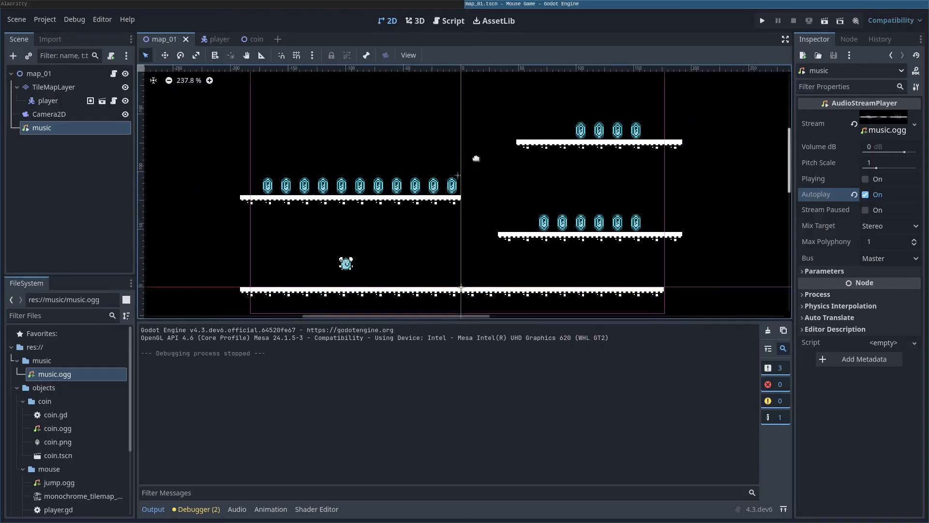
{"action": "middle_click_drag", "start_coordinate": [474, 156], "coordinate": [469, 180]}
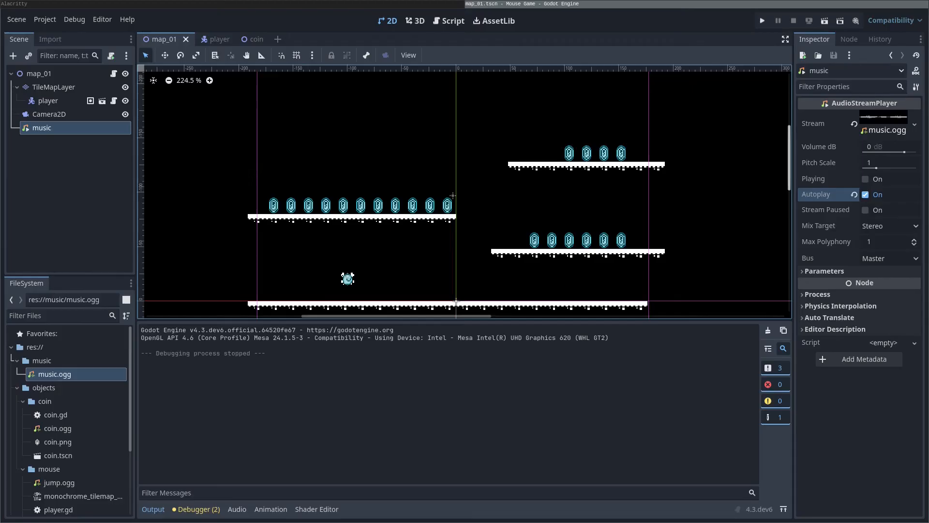
{"action": "middle_click_drag", "start_coordinate": [452, 132], "coordinate": [442, 194]}
{"action": "scroll", "coordinate": [443, 184], "scroll_direction": "down", "scroll_amount": 2}
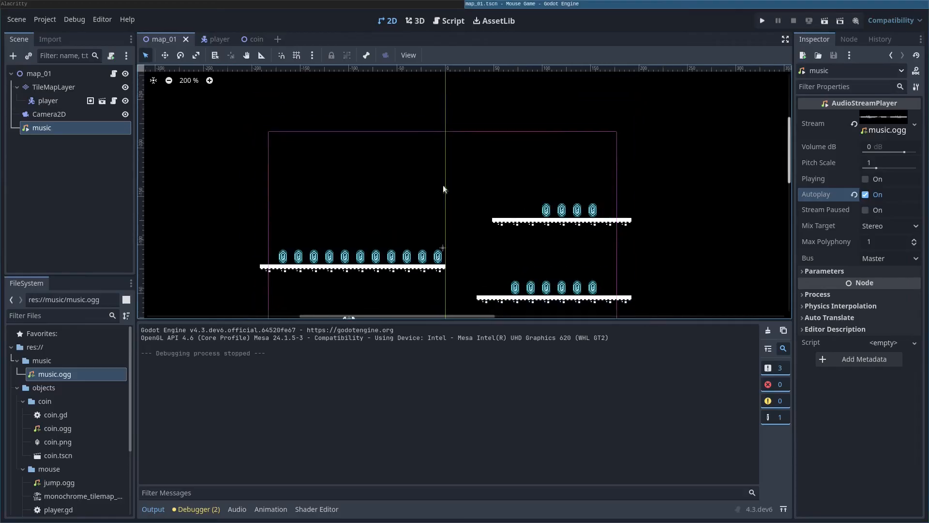
{"action": "left_click", "coordinate": [54, 87]}
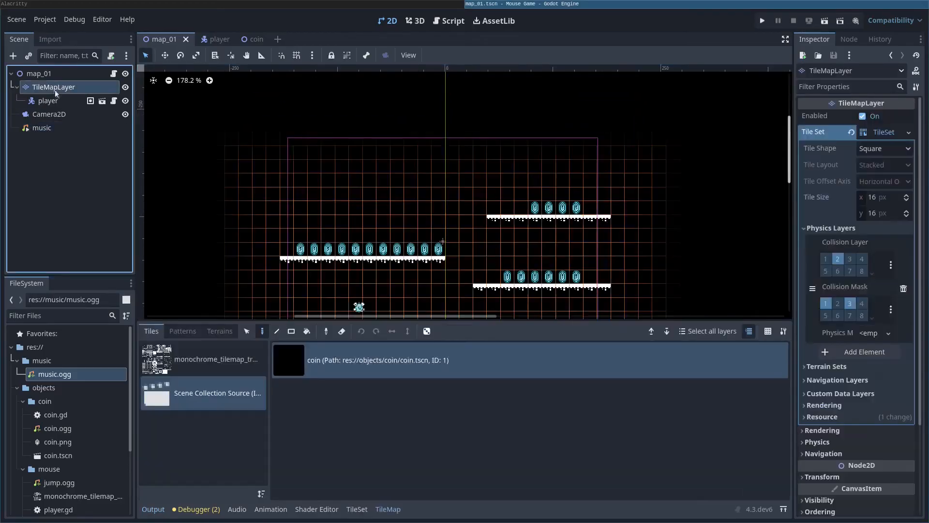
{"action": "left_click", "coordinate": [186, 363]}
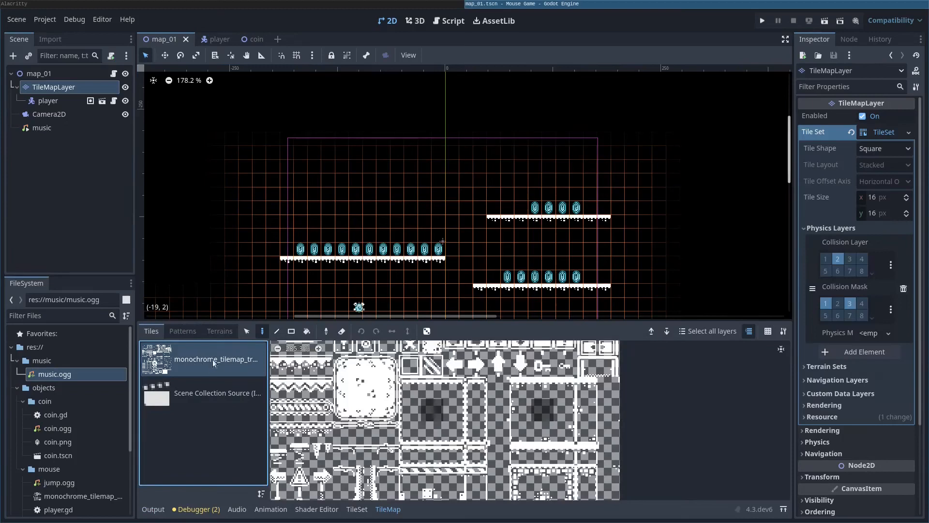
{"action": "left_click", "coordinate": [544, 392]}
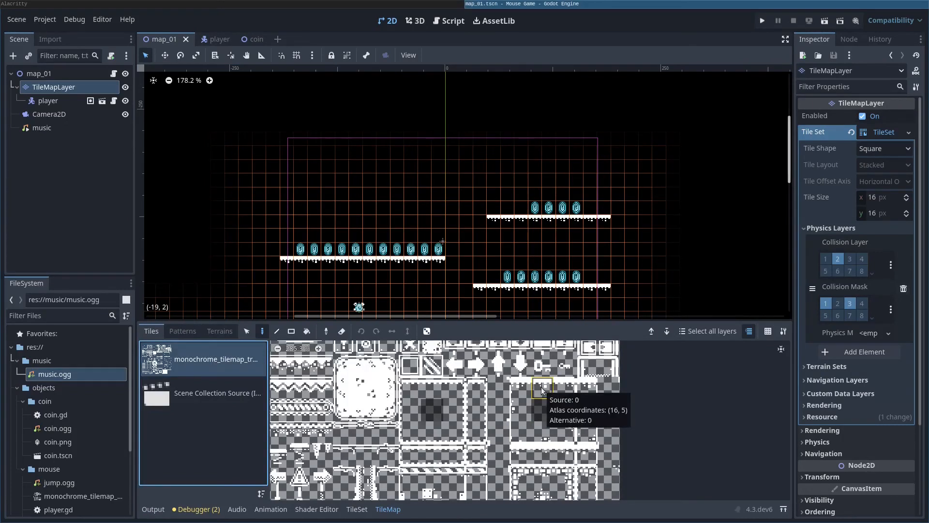
{"action": "left_click", "coordinate": [541, 387]}
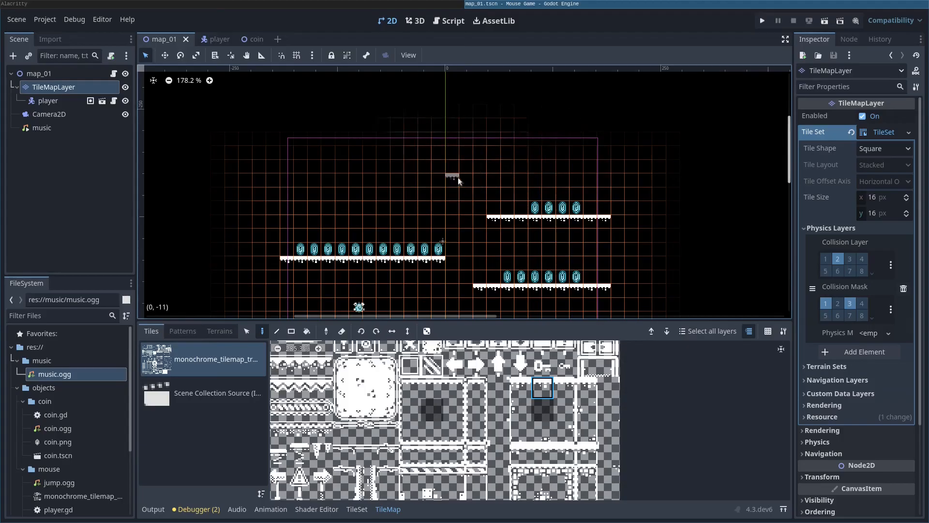
Step: Paint new floating platform rows higher up, erase one extra tile, and run the game
{"action": "left_click_drag", "start_coordinate": [456, 178], "coordinate": [382, 176]}
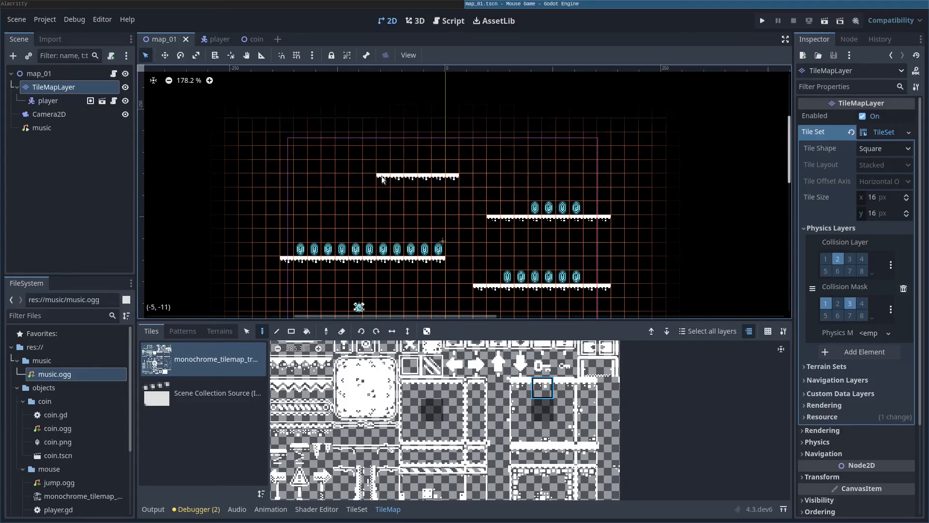
{"action": "left_click_drag", "start_coordinate": [480, 141], "coordinate": [543, 147]}
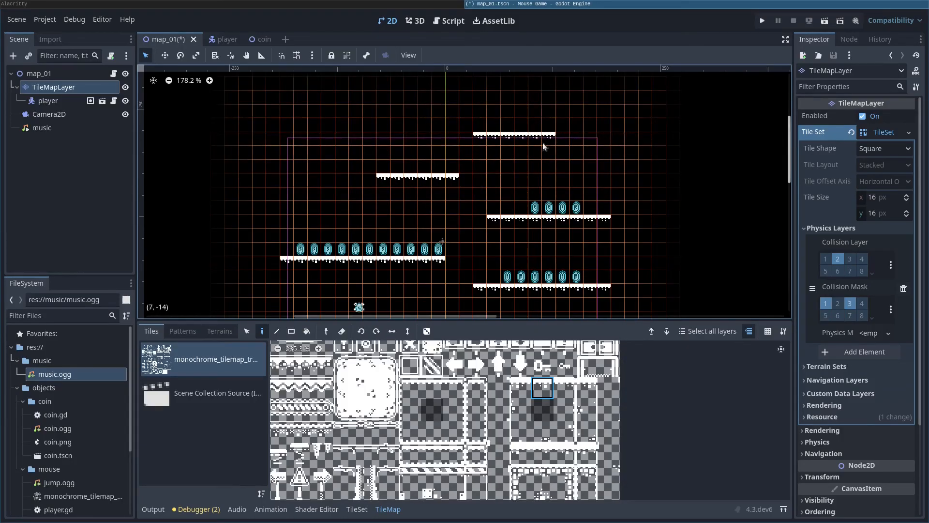
{"action": "left_click_drag", "start_coordinate": [440, 108], "coordinate": [353, 109]}
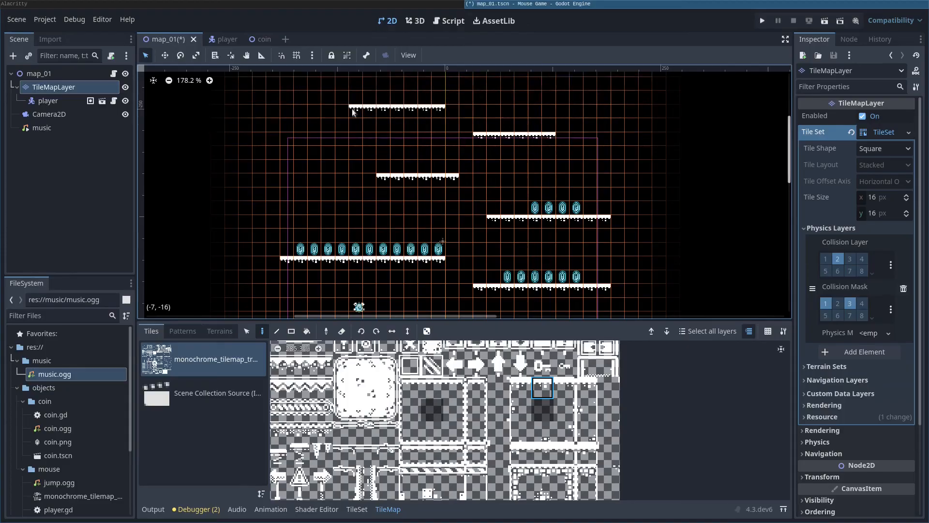
{"action": "right_click", "coordinate": [438, 107]}
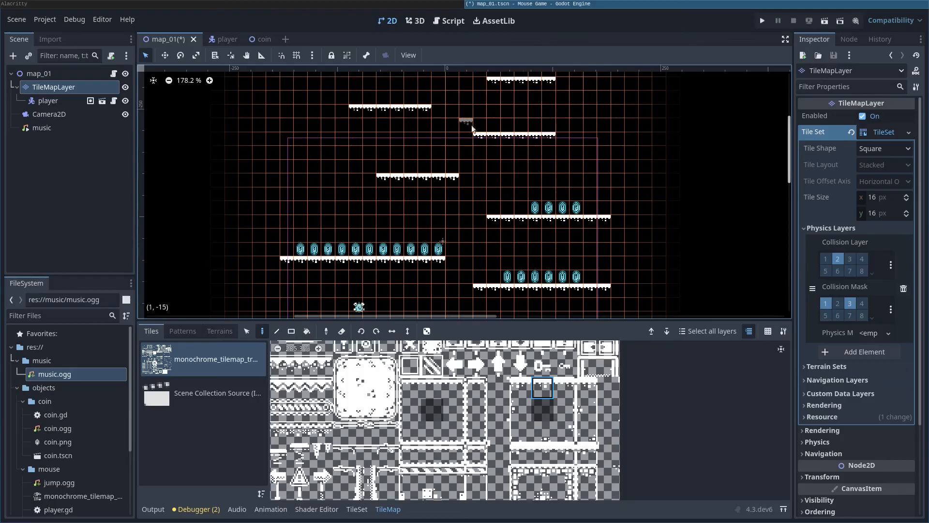
{"action": "key", "text": "F5"}
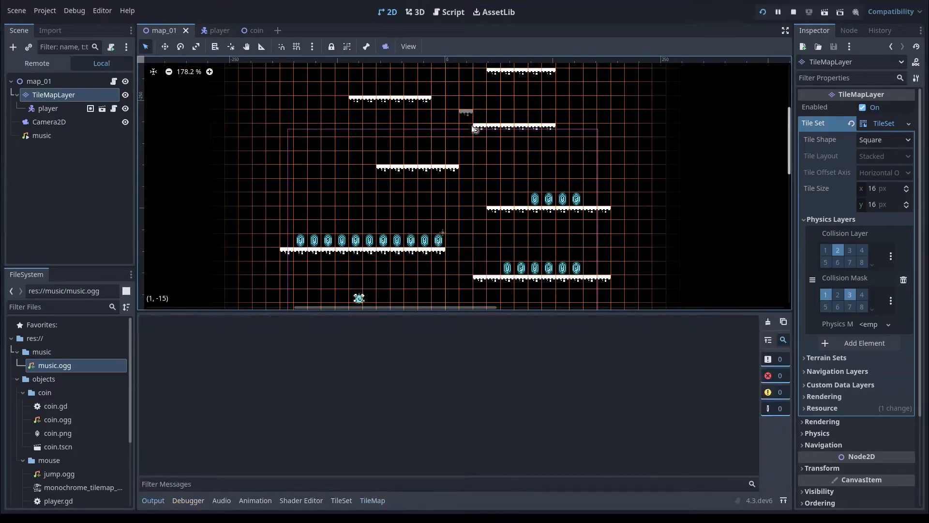
{"action": "key", "text": "Right"}
{"action": "key", "text": "space"}
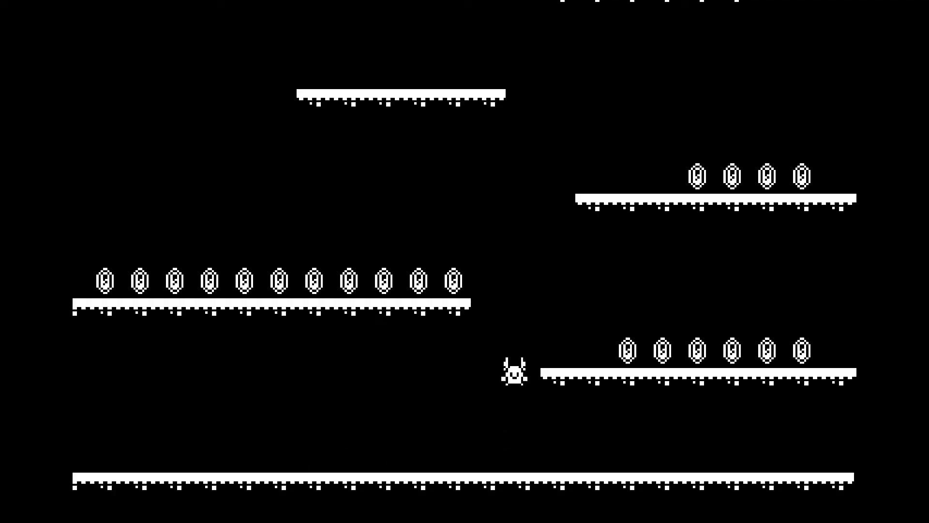
{"action": "key", "text": "Left"}
{"action": "key", "text": "space"}
{"action": "key", "text": "space"}
{"action": "key", "text": "Right"}
{"action": "key", "text": "Left"}
{"action": "key", "text": "space"}
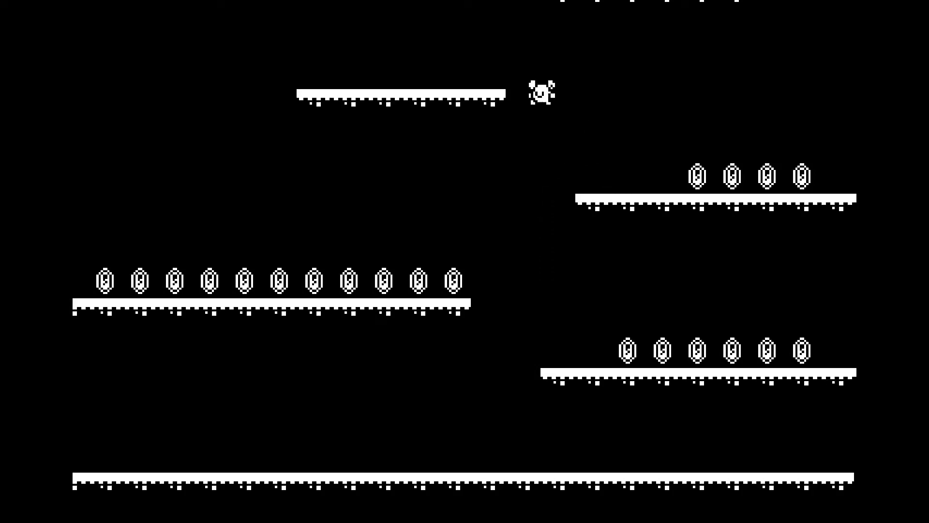
{"action": "key", "text": "space"}
{"action": "key", "text": "Right"}
{"action": "key", "text": "space"}
{"action": "key", "text": "Left"}
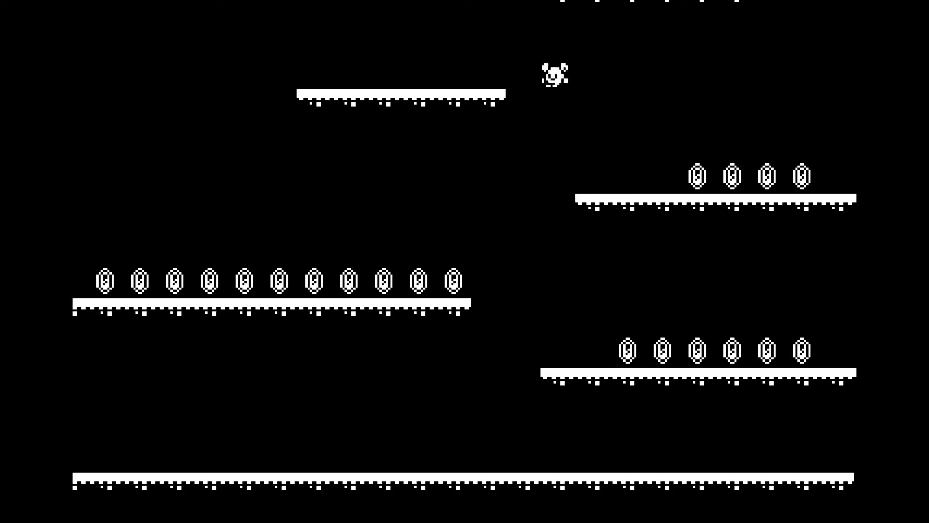
{"action": "key", "text": "Right"}
{"action": "key", "text": "Left"}
{"action": "key", "text": "space"}
{"action": "key", "text": "Right"}
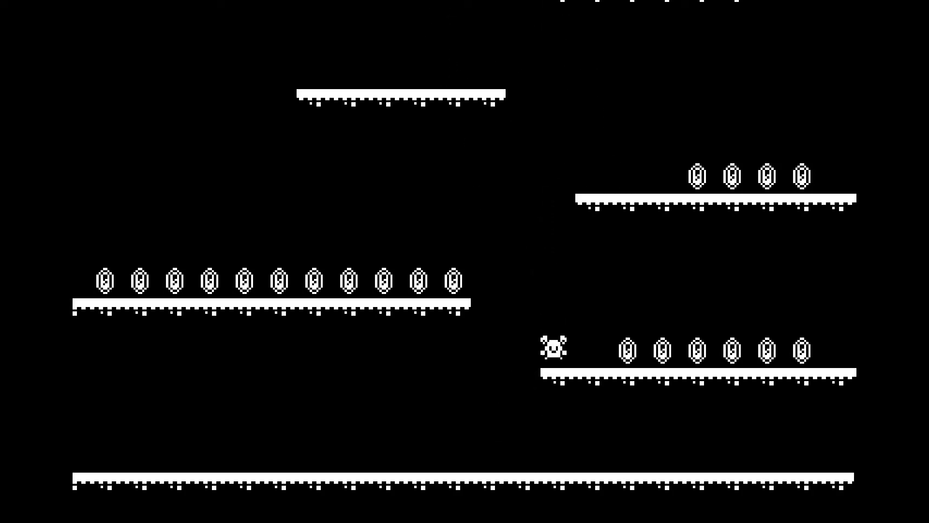
{"action": "key", "text": "space"}
{"action": "key", "text": "Right"}
{"action": "key", "text": "Left"}
{"action": "key", "text": "space"}
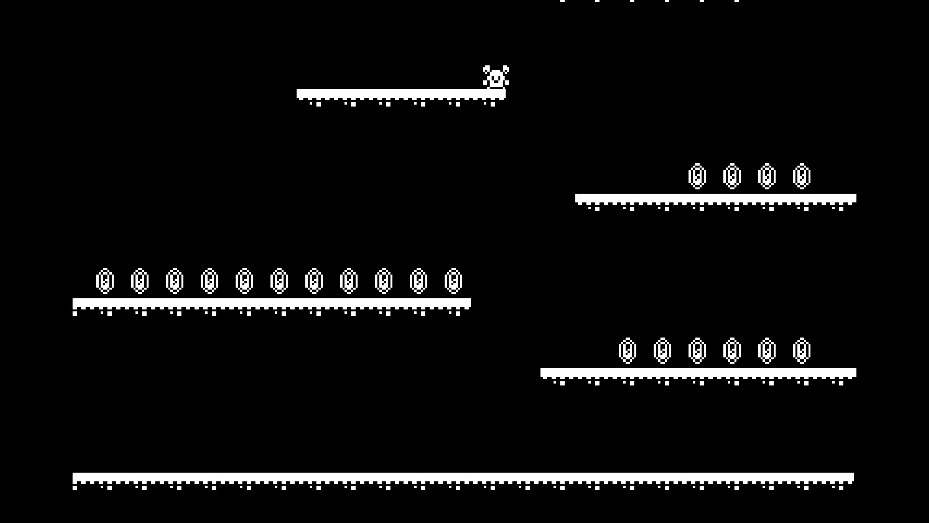
{"action": "key", "text": "F8"}
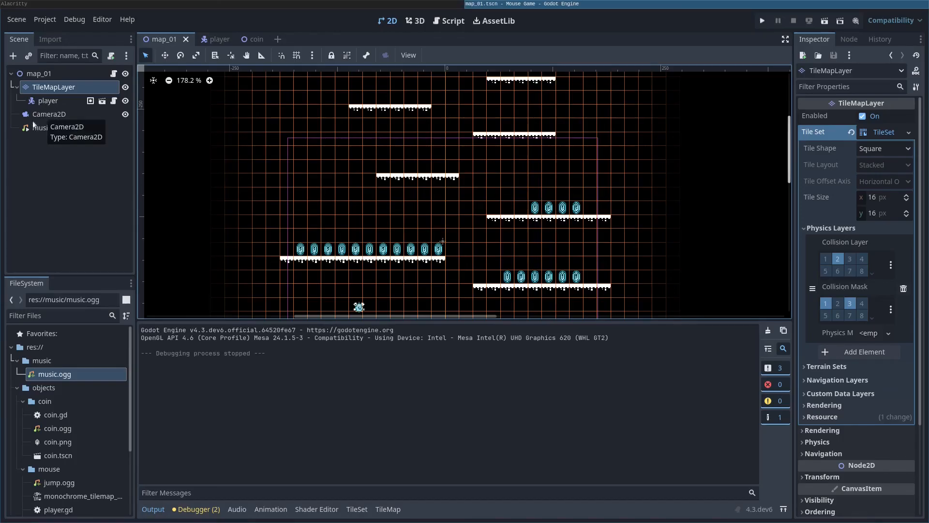
Step: Reparent Camera2D under the player and move it to about (3, -53) above the mouse
{"action": "left_click", "coordinate": [54, 114]}
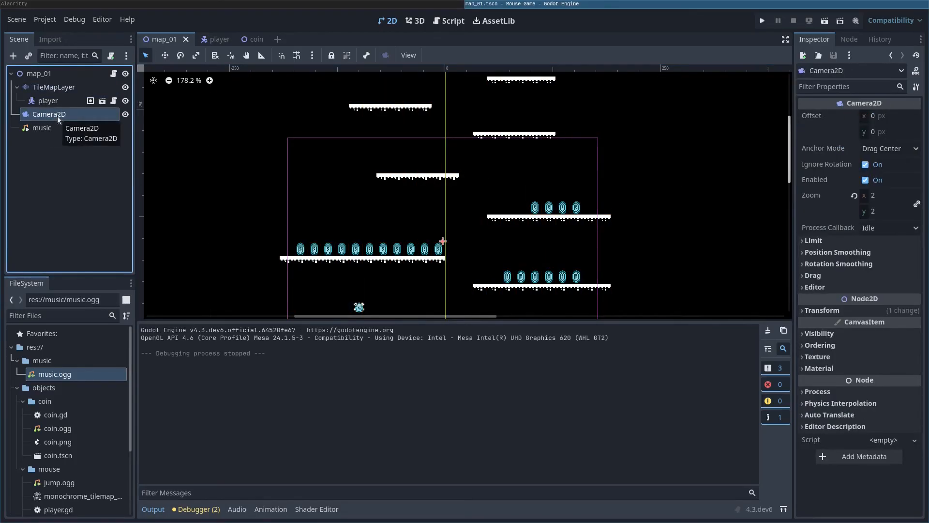
{"action": "left_click_drag", "start_coordinate": [51, 114], "coordinate": [45, 105]}
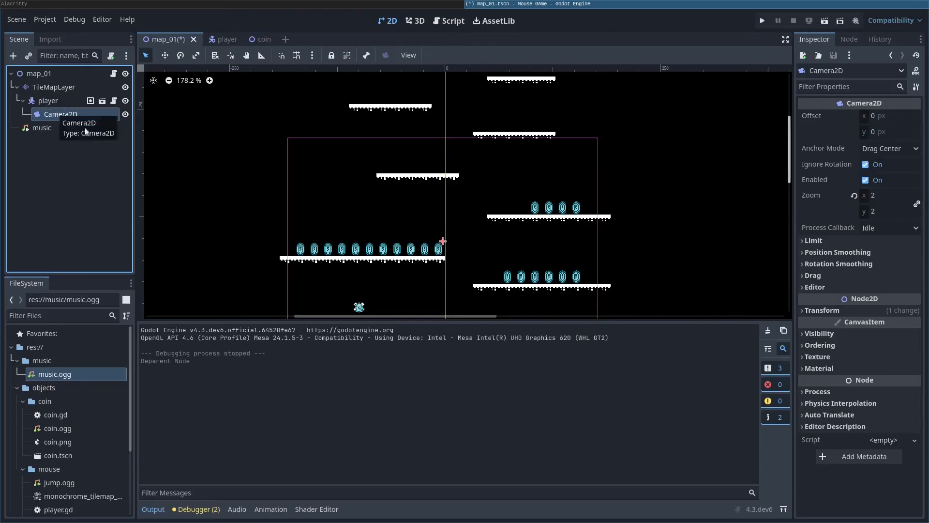
{"action": "left_click_drag", "start_coordinate": [444, 242], "coordinate": [351, 267]}
{"action": "middle_click_drag", "start_coordinate": [505, 273], "coordinate": [505, 192]}
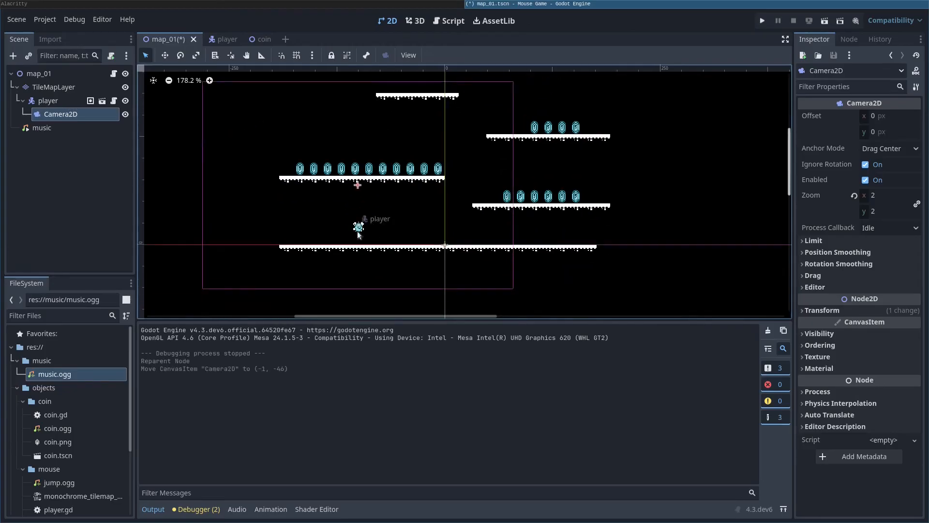
{"action": "left_click_drag", "start_coordinate": [357, 184], "coordinate": [361, 179]}
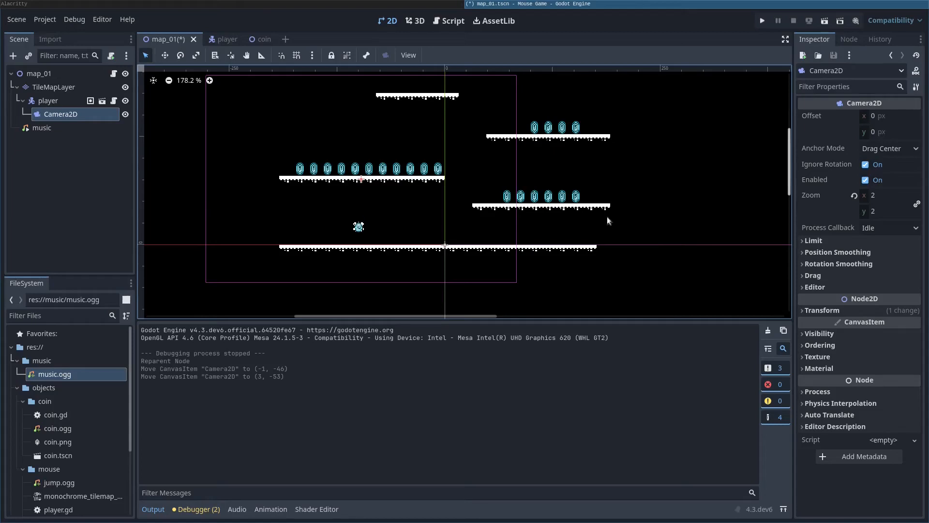
{"action": "key", "text": "F5"}
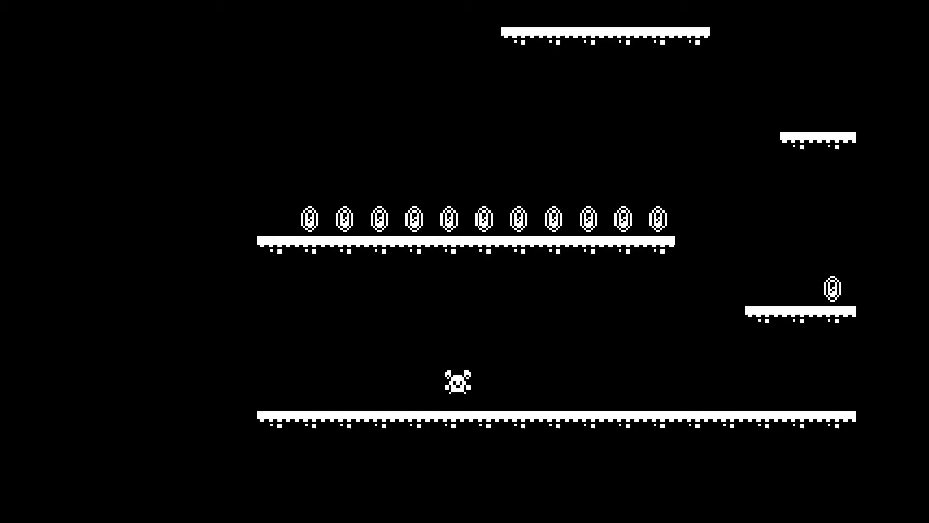
{"action": "key", "text": "Right"}
{"action": "key", "text": "space"}
{"action": "key", "text": "Left"}
{"action": "key", "text": "space"}
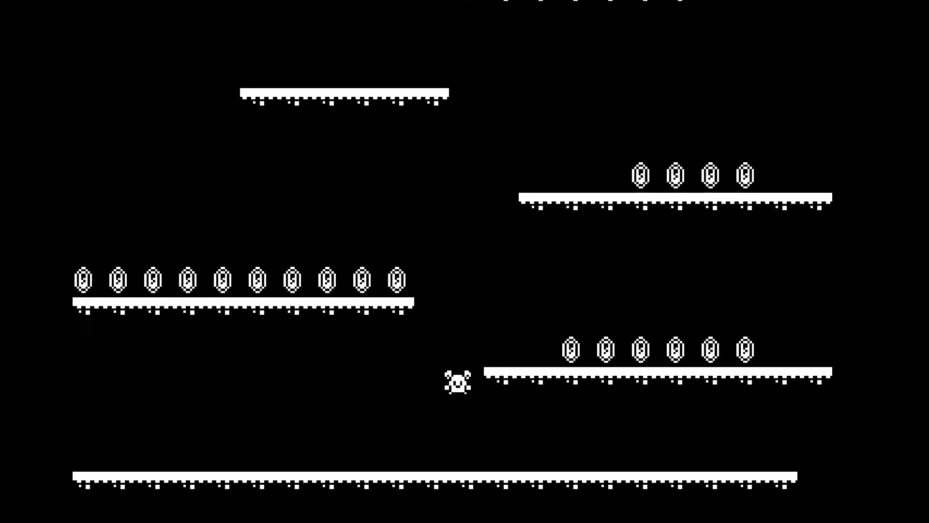
{"action": "key", "text": "Right"}
{"action": "key", "text": "Left"}
{"action": "key", "text": "space"}
{"action": "key", "text": "Right"}
{"action": "key", "text": "space"}
{"action": "key", "text": "Left"}
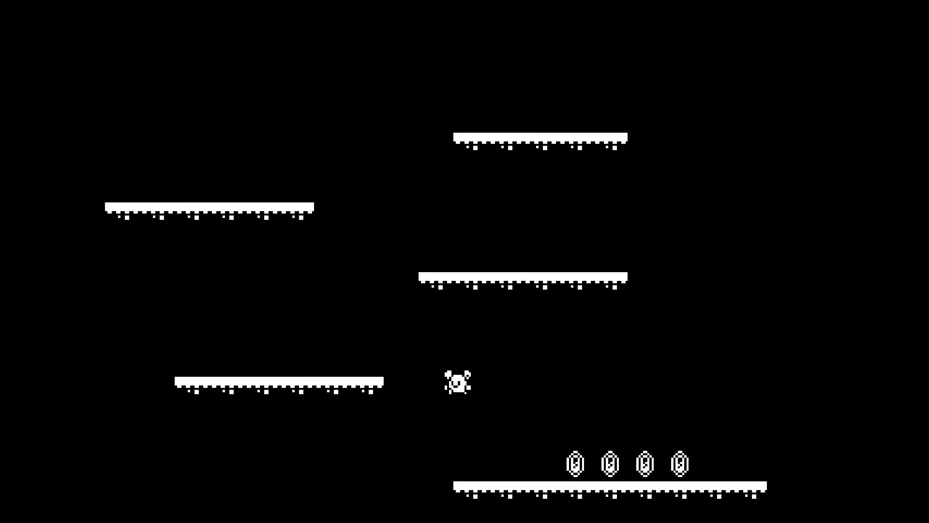
{"action": "key", "text": "space"}
{"action": "key", "text": "Right"}
{"action": "key", "text": "Left"}
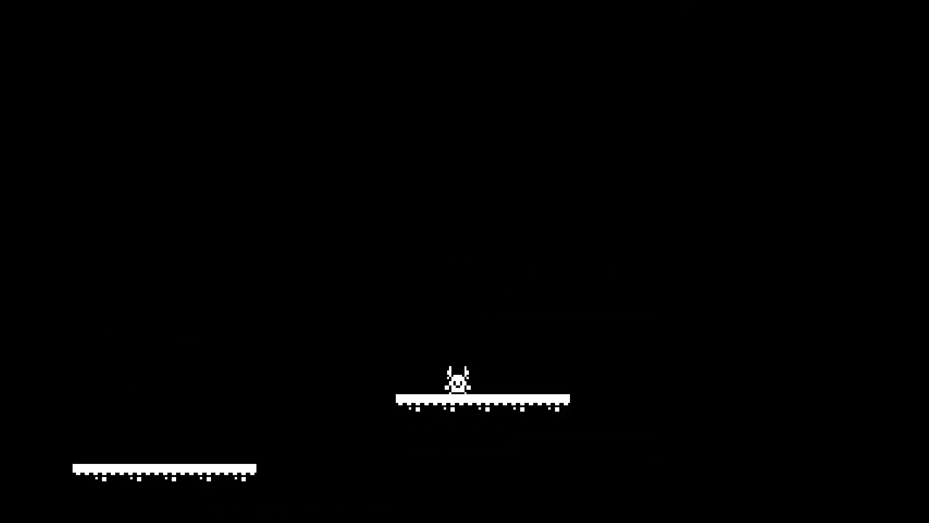
{"action": "key", "text": "super+shift+q"}
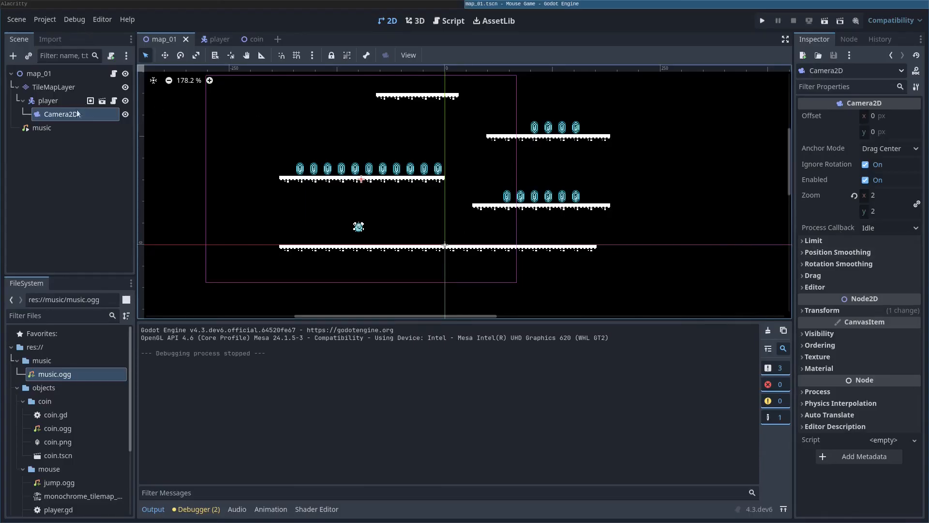
Step: Enable Position Smoothing on the Camera2D at 5 px/s speed
{"action": "left_click", "coordinate": [59, 114]}
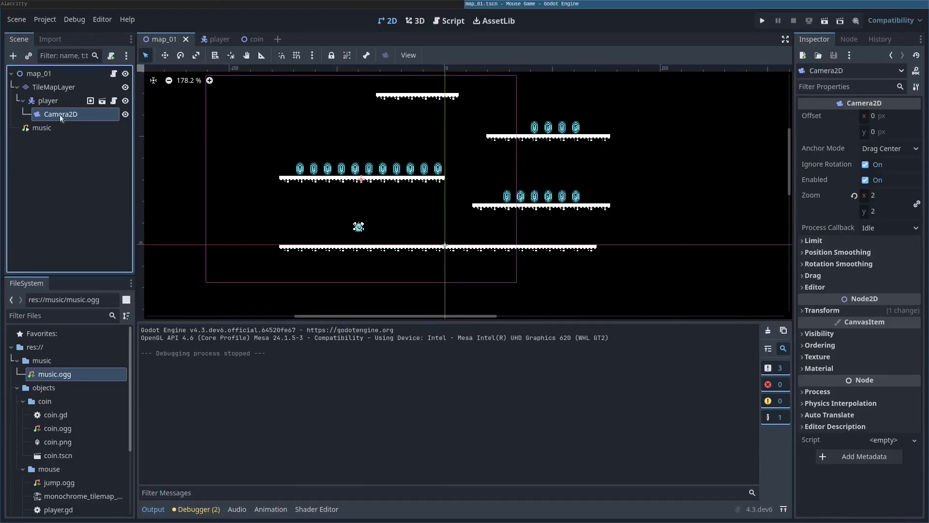
{"action": "left_click", "coordinate": [802, 252]}
{"action": "left_click", "coordinate": [868, 265]}
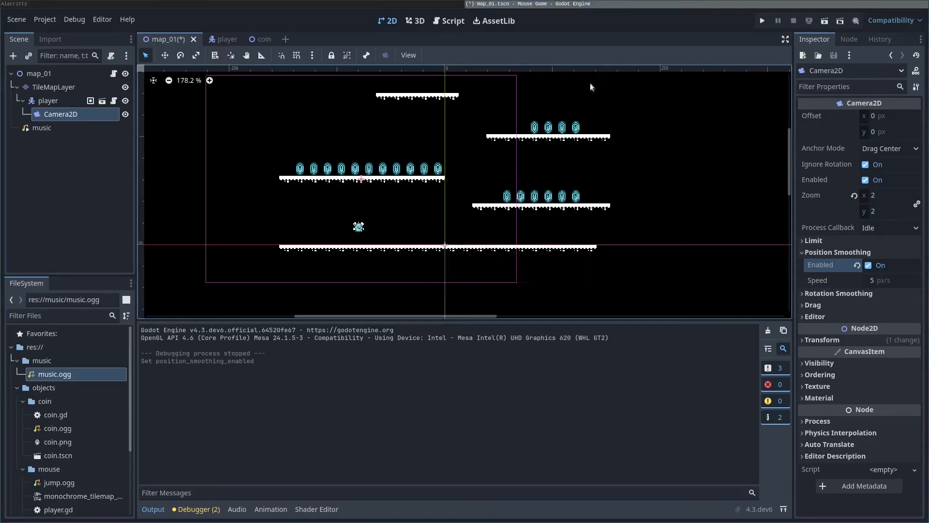
Step: Run the game, move and jump the mouse to test the camera, then stop it
{"action": "key", "text": "F5"}
{"action": "key", "text": "Right"}
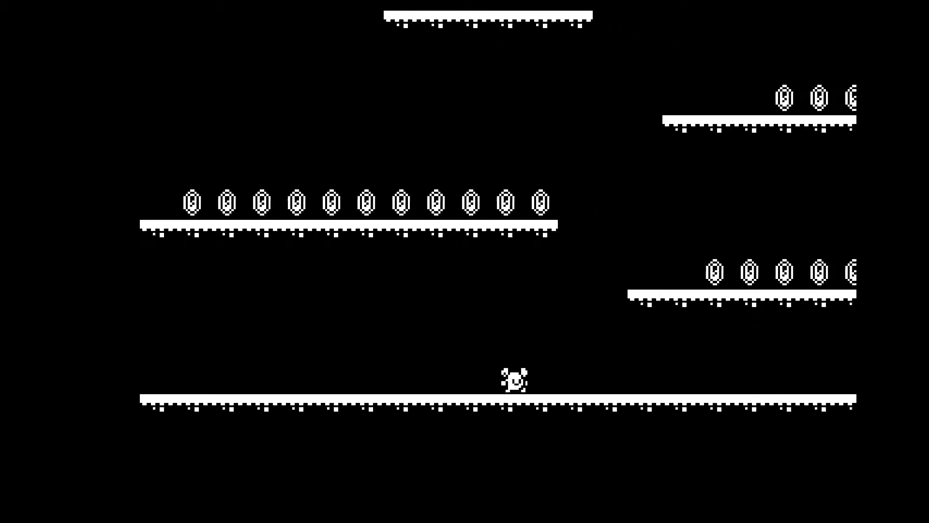
{"action": "key", "text": "space"}
{"action": "key", "text": "Left"}
{"action": "key", "text": "space"}
{"action": "key", "text": "Right"}
{"action": "key", "text": "space"}
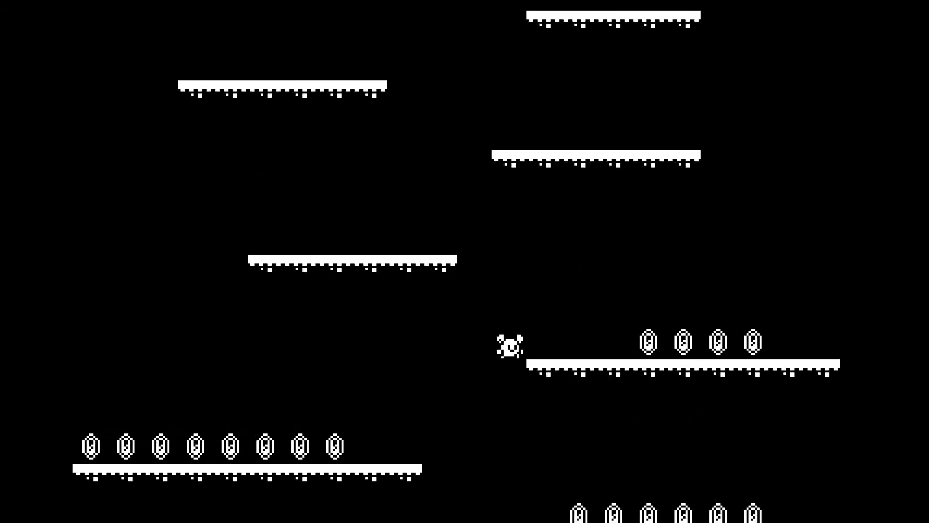
{"action": "key", "text": "F8"}
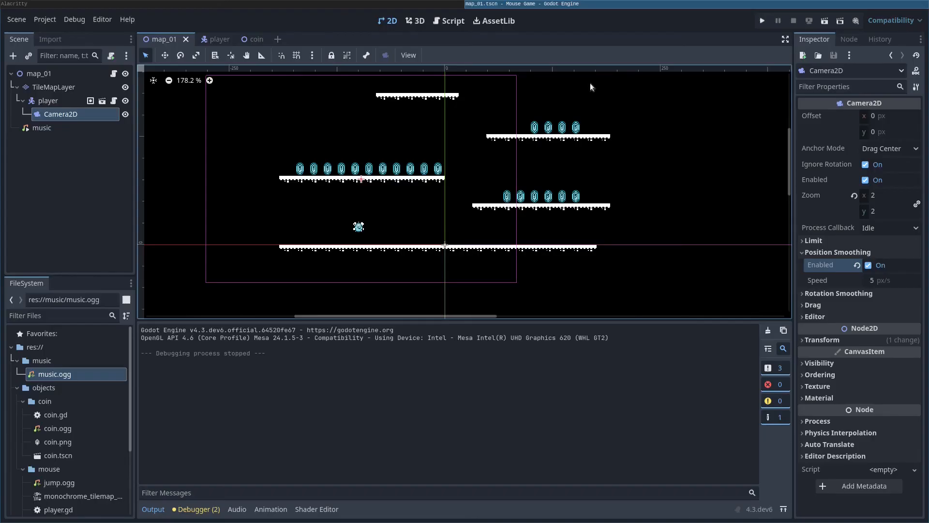
Step: Set the camera's Position Smoothing Speed to 25 and save the scene
{"action": "left_click", "coordinate": [892, 282]}
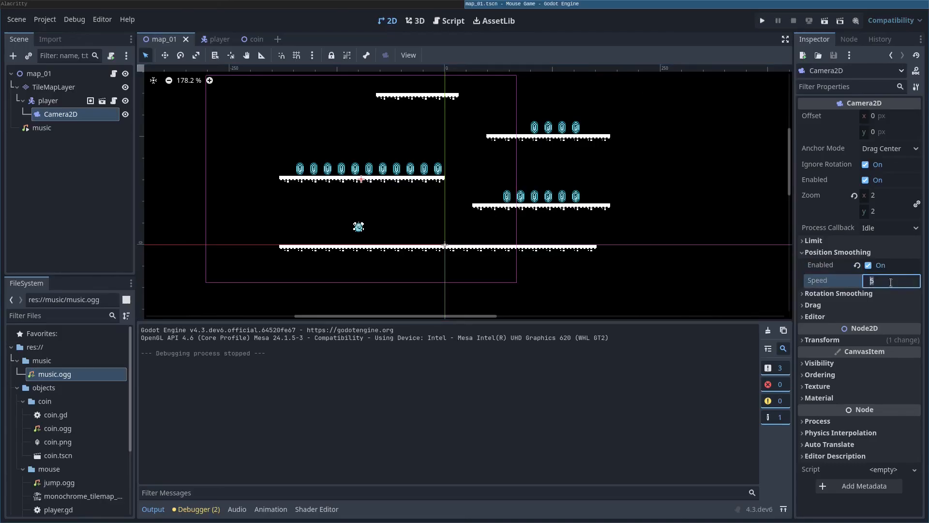
{"action": "type", "text": "25"}
{"action": "key", "text": "Return"}
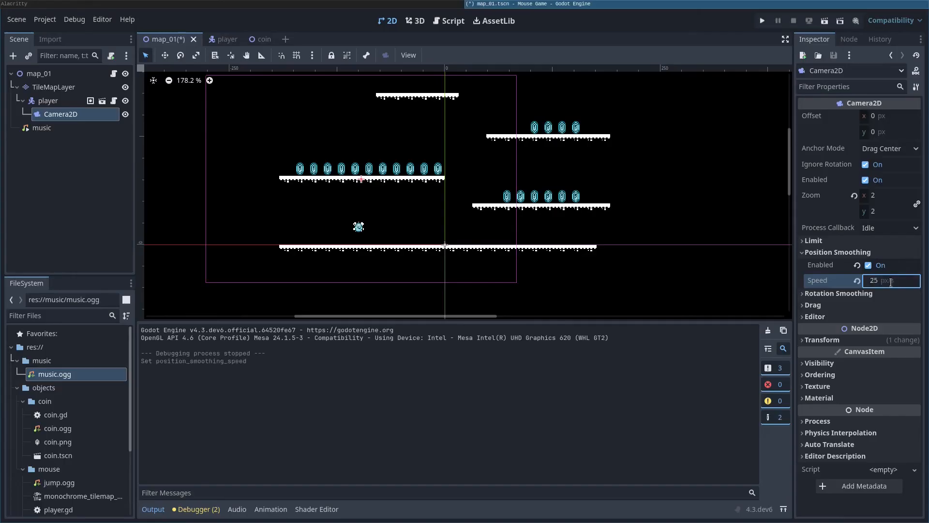
{"action": "key", "text": "ctrl+s"}
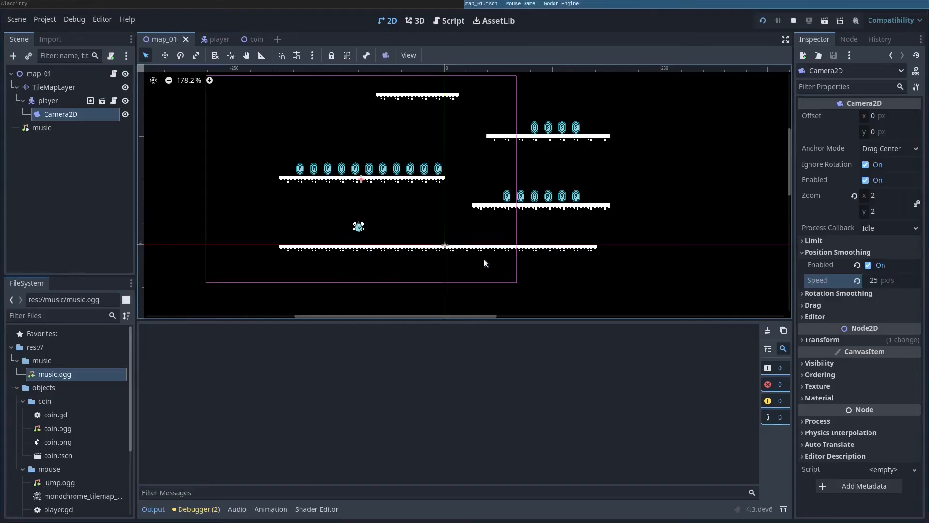
Step: Play-test the faster 25 px/s camera follow with a few runs and jumps, then stop
{"action": "key", "text": "F5"}
{"action": "key", "text": "Right"}
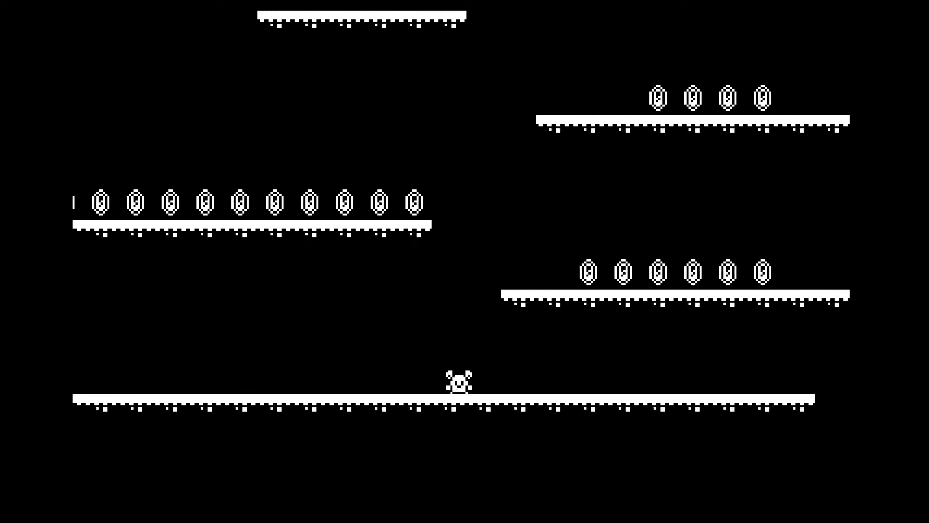
{"action": "key", "text": "space"}
{"action": "key", "text": "Left"}
{"action": "key", "text": "space"}
{"action": "key", "text": "F8"}
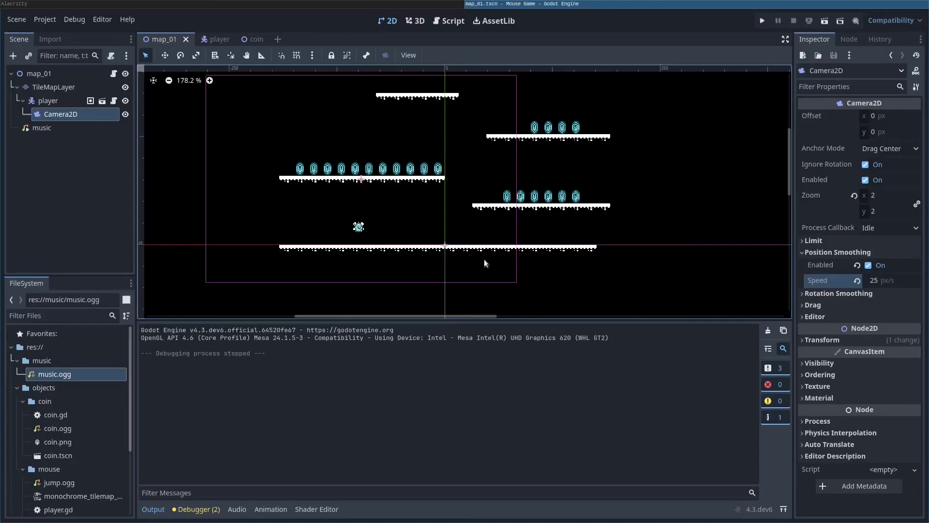
Step: Lower the Position Smoothing Speed to 1
{"action": "left_click", "coordinate": [873, 281]}
{"action": "type", "text": "1"}
{"action": "key", "text": "Return"}
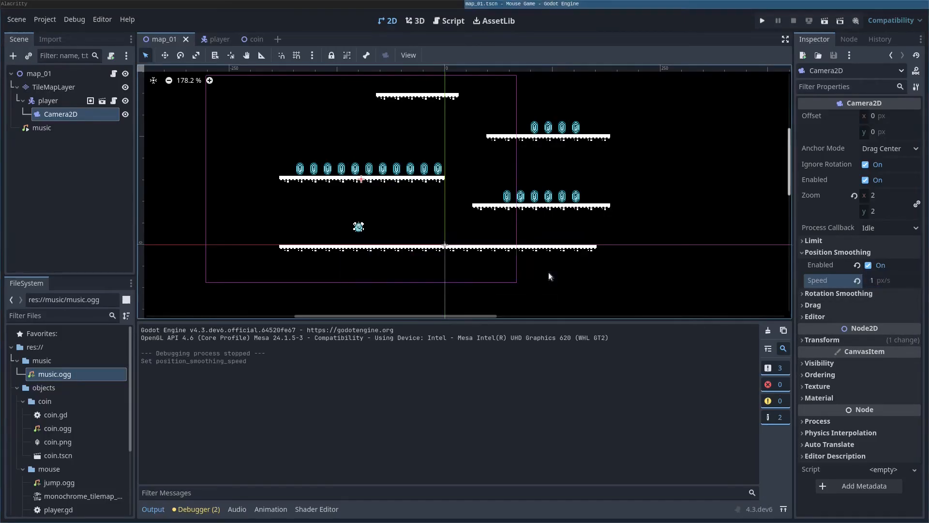
Step: Play-test the slow 1 px/s camera by jumping between platforms and falling off
{"action": "key", "text": "F5"}
{"action": "key", "text": "Right"}
{"action": "key", "text": "space"}
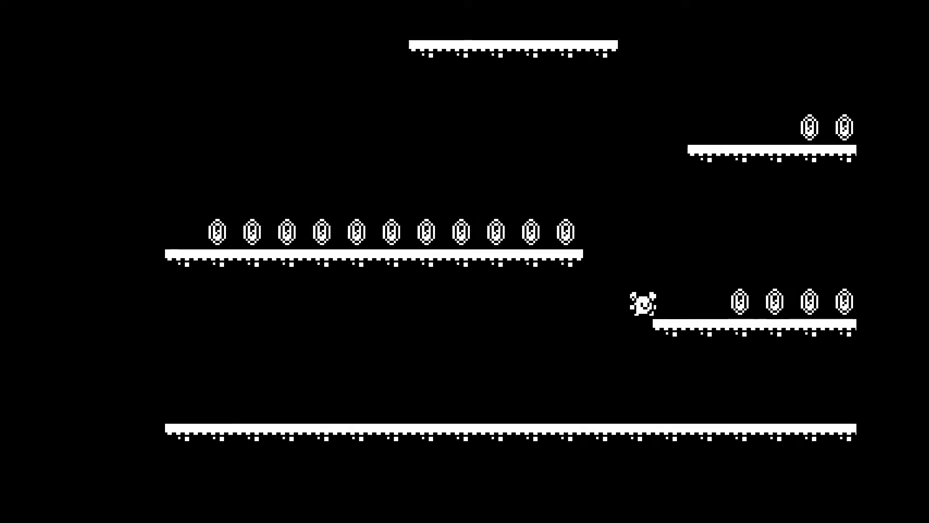
{"action": "key", "text": "Left"}
{"action": "key", "text": "space"}
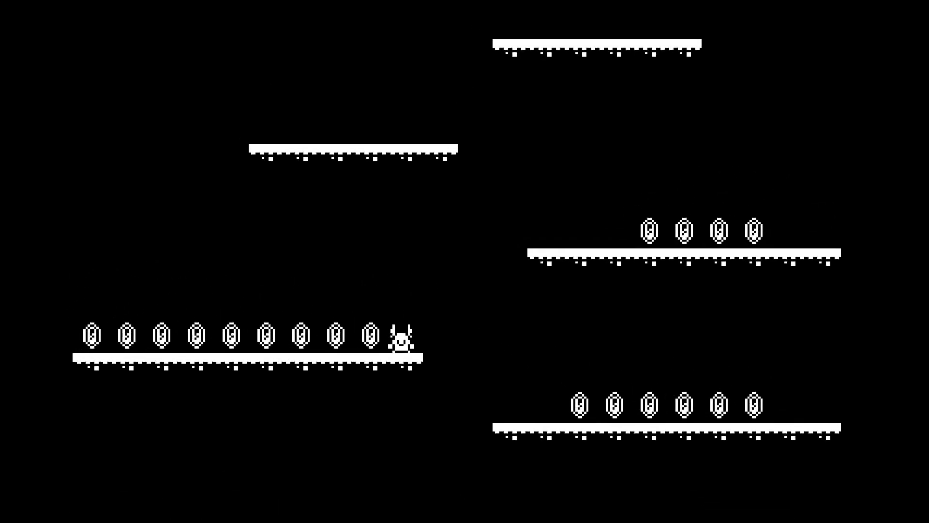
{"action": "key", "text": "Right"}
{"action": "key", "text": "space"}
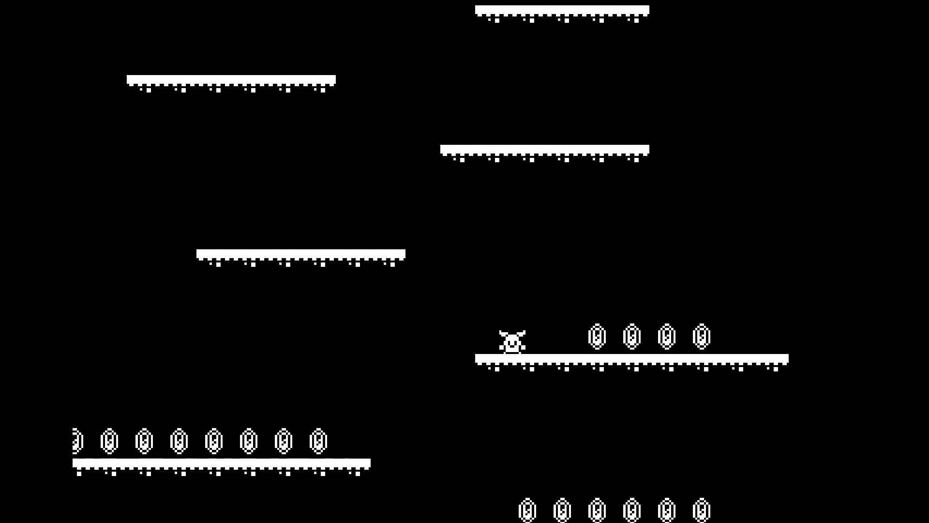
{"action": "key", "text": "Left"}
{"action": "key", "text": "space"}
{"action": "key", "text": "Right"}
{"action": "key", "text": "space"}
{"action": "key", "text": "Left"}
{"action": "key", "text": "space"}
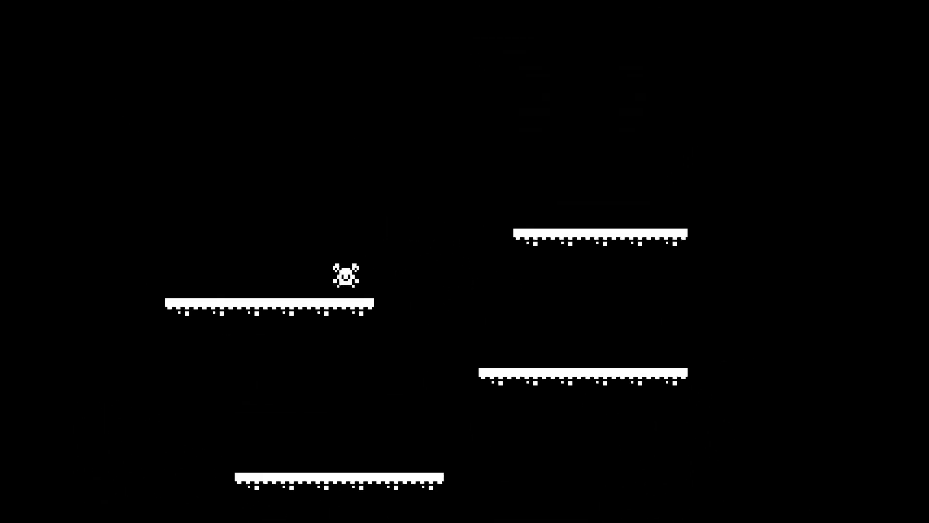
{"action": "key", "text": "Right"}
{"action": "key", "text": "space"}
{"action": "key", "text": "Left"}
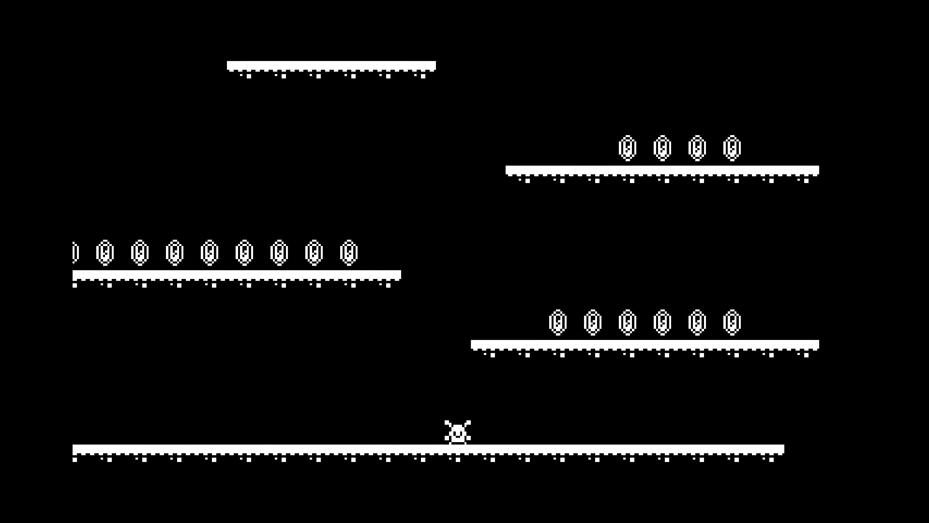
{"action": "key", "text": "F8"}
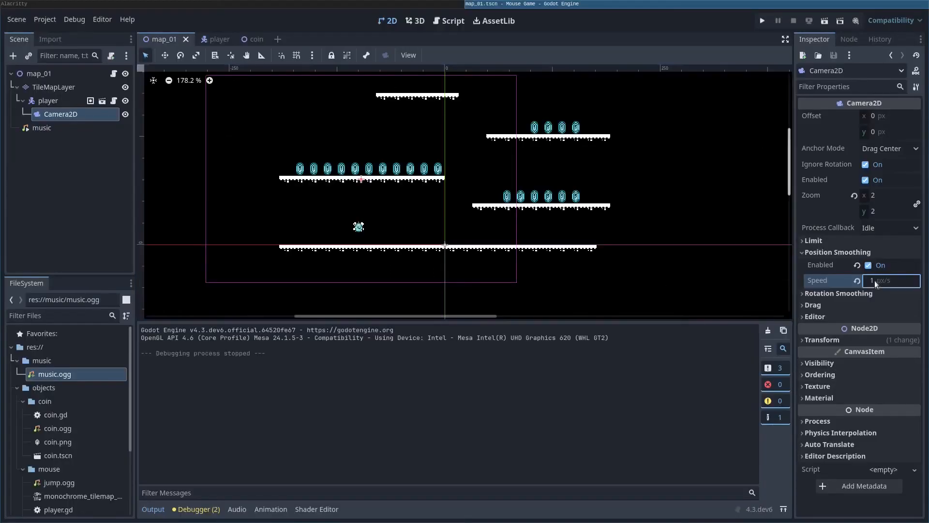
Step: Revert smoothing speed to the default 5 and start a test run across the first platforms
{"action": "left_click", "coordinate": [857, 280]}
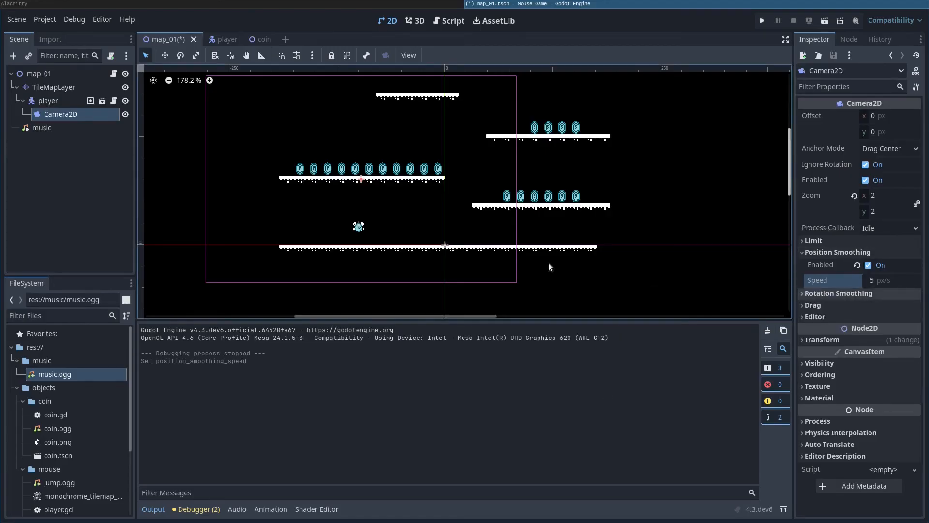
{"action": "key", "text": "F5"}
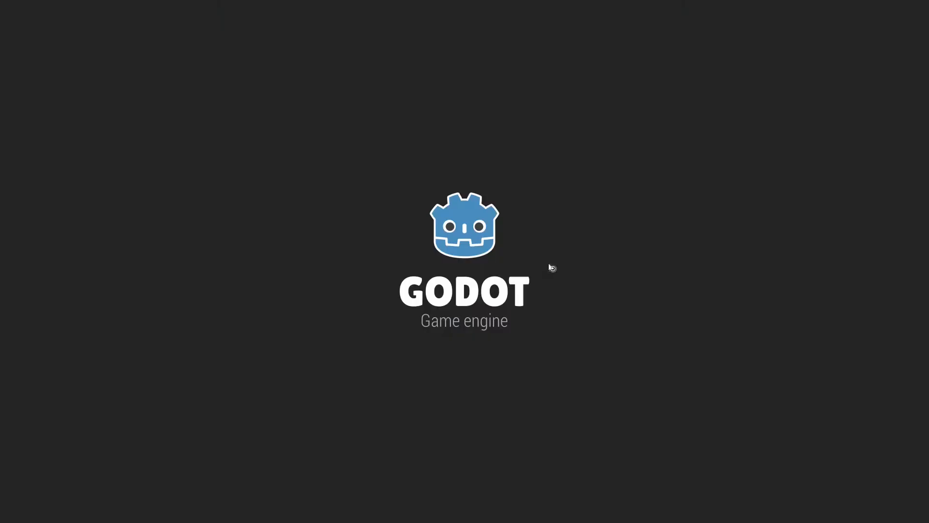
{"action": "key", "text": "Right"}
{"action": "key", "text": "space"}
{"action": "key", "text": "space"}
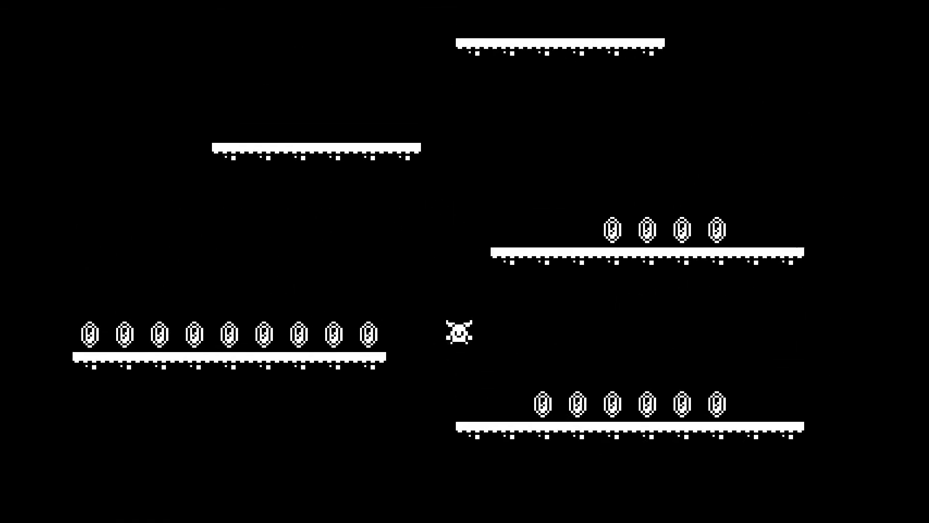
{"action": "key", "text": "Right"}
{"action": "key", "text": "Left"}
{"action": "key", "text": "space"}
{"action": "key", "text": "Right"}
{"action": "key", "text": "space"}
{"action": "key", "text": "space"}
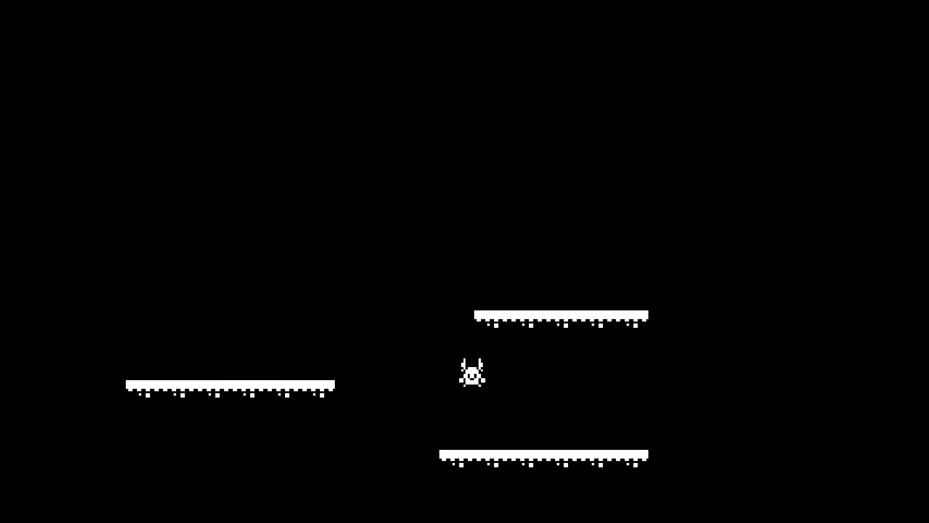
{"action": "key", "text": "Left"}
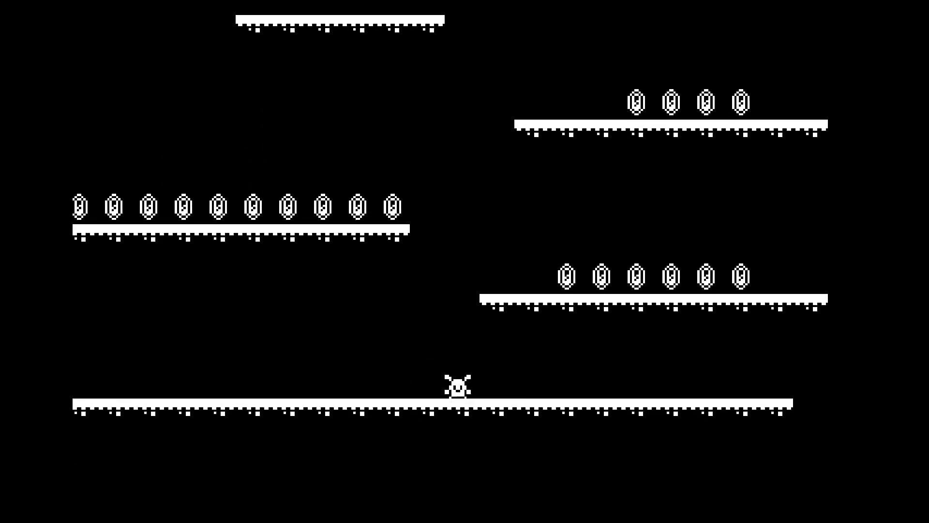
Step: Keep jumping between platforms collecting coins with the 5 px/s camera, then stop the game
{"action": "key", "text": "Right"}
{"action": "key", "text": "space"}
{"action": "key", "text": "Left"}
{"action": "key", "text": "space"}
{"action": "key", "text": "Right"}
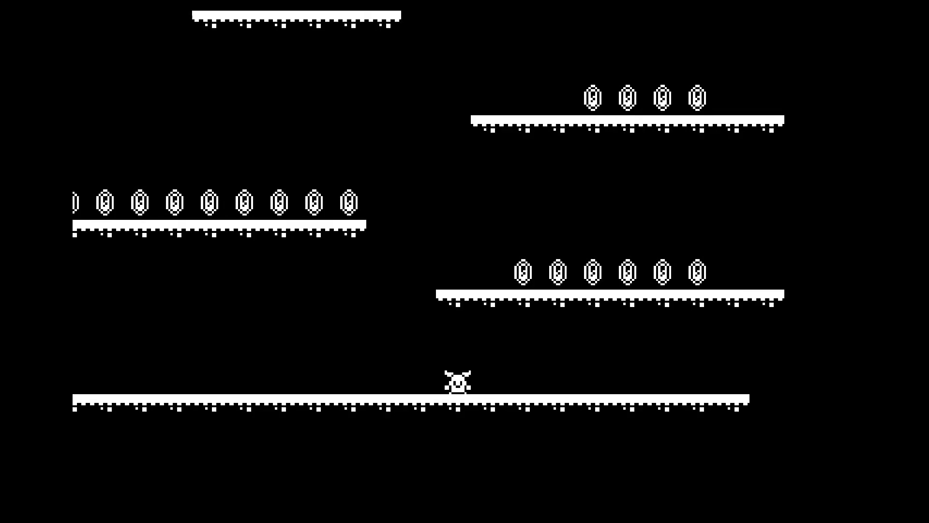
{"action": "key", "text": "Left"}
{"action": "key", "text": "space"}
{"action": "key", "text": "Right"}
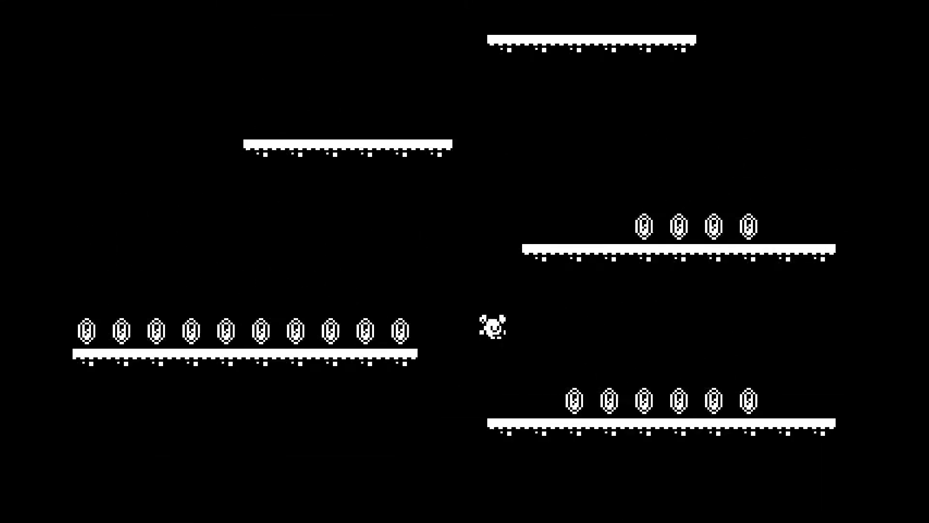
{"action": "key", "text": "Left"}
{"action": "key", "text": "space"}
{"action": "key", "text": "Right"}
{"action": "key", "text": "space"}
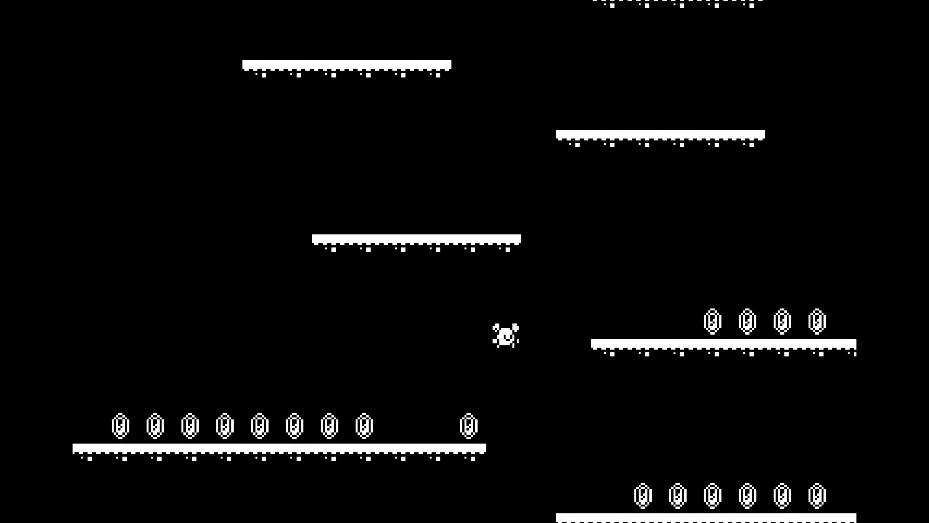
{"action": "key", "text": "Left"}
{"action": "key", "text": "space"}
{"action": "key", "text": "Right"}
{"action": "key", "text": "Left"}
{"action": "key", "text": "space"}
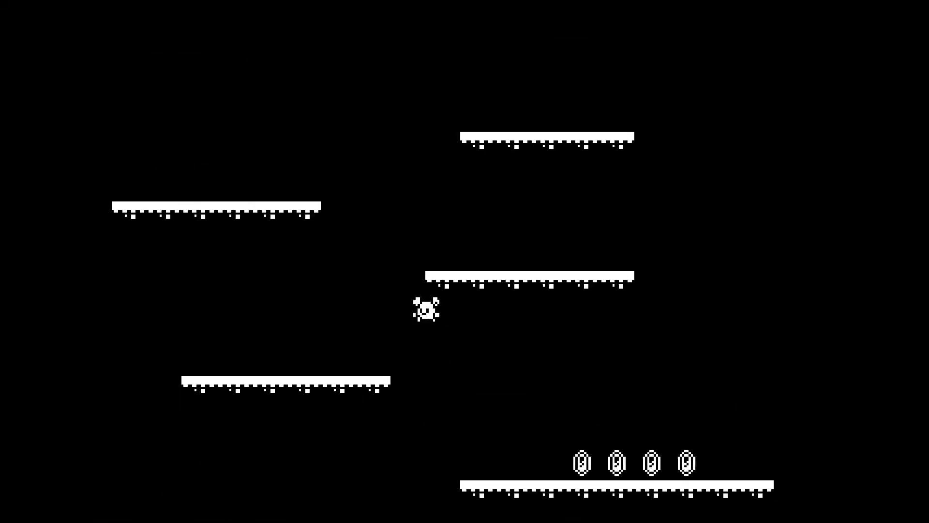
{"action": "key", "text": "Right"}
{"action": "key", "text": "space"}
{"action": "key", "text": "Left"}
{"action": "key", "text": "space"}
{"action": "key", "text": "Right"}
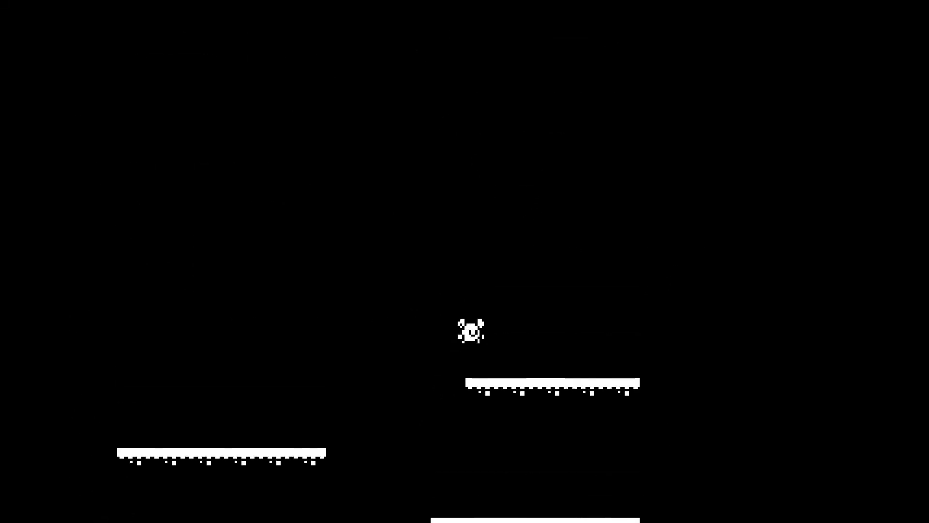
{"action": "key", "text": "Left"}
{"action": "key", "text": "Right"}
{"action": "key", "text": "Left"}
{"action": "key", "text": "space"}
{"action": "key", "text": "space"}
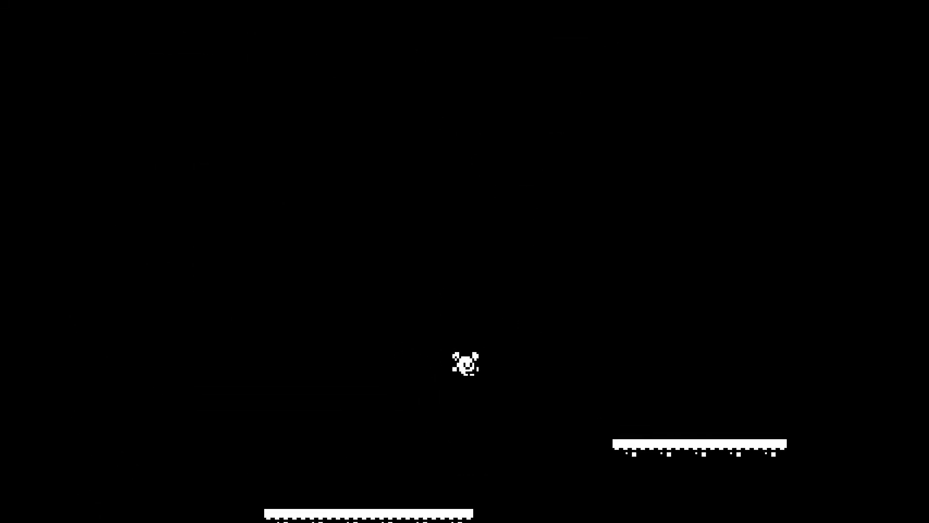
{"action": "key", "text": "Right"}
{"action": "key", "text": "F8"}
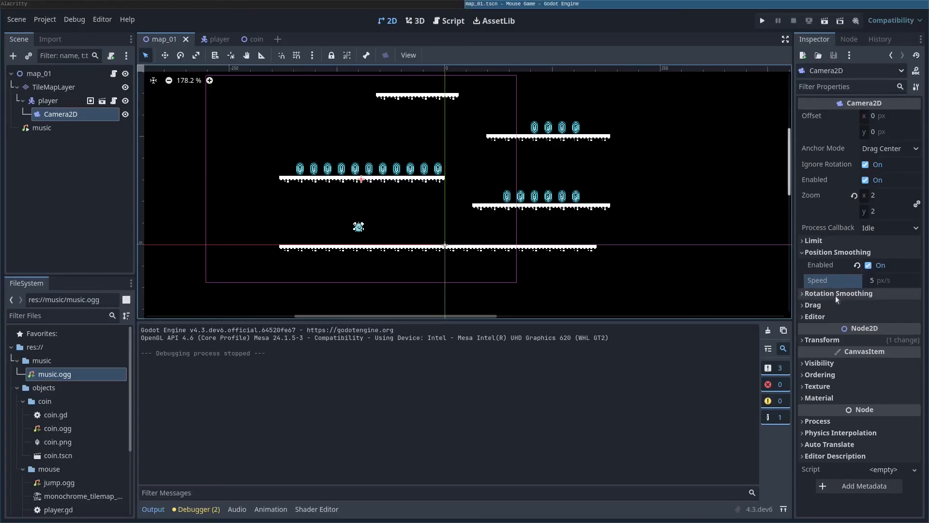
Step: Glance at the rotation smoothing settings, then play-test jumping across coin platforms and close
{"action": "left_click", "coordinate": [802, 293]}
{"action": "left_click", "coordinate": [803, 292]}
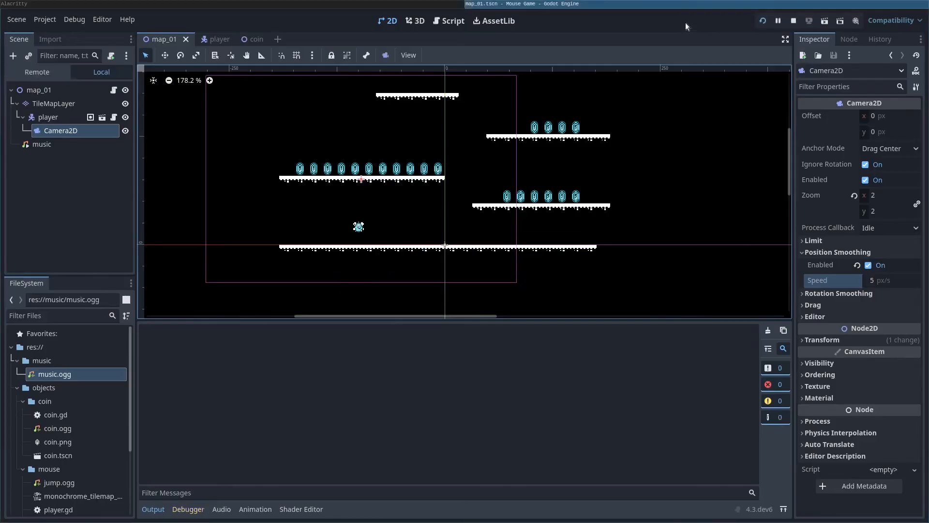
{"action": "key", "text": "Right"}
{"action": "key", "text": "space"}
{"action": "key", "text": "Left"}
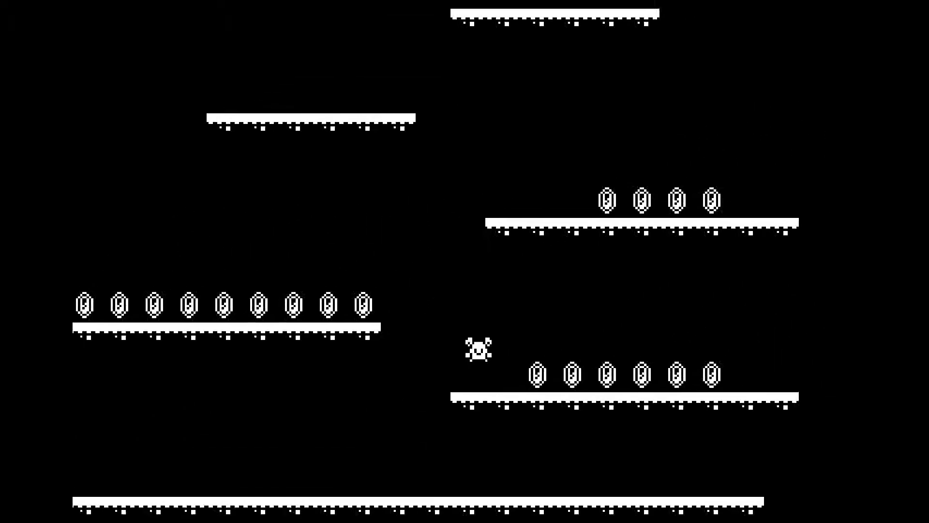
{"action": "key", "text": "space"}
{"action": "key", "text": "Right"}
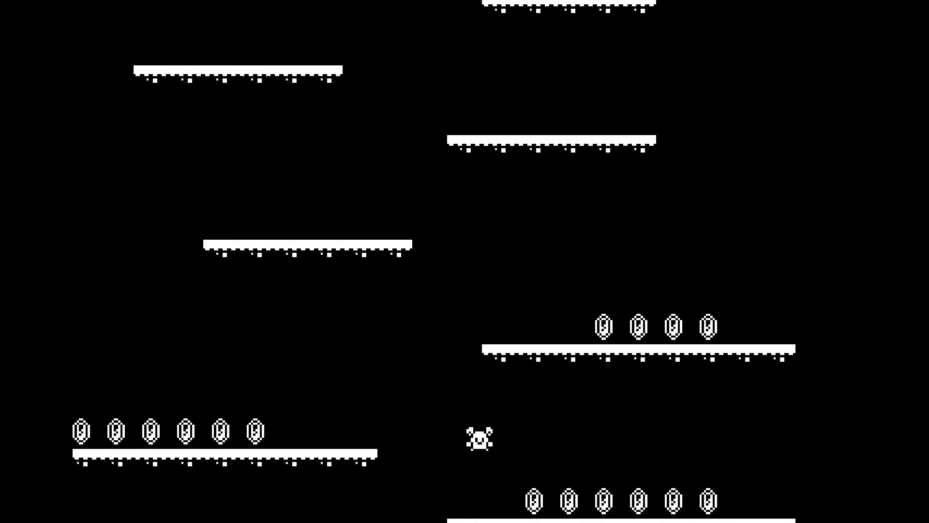
{"action": "key", "text": "space"}
{"action": "key", "text": "Left"}
{"action": "key", "text": "space"}
{"action": "key", "text": "Right"}
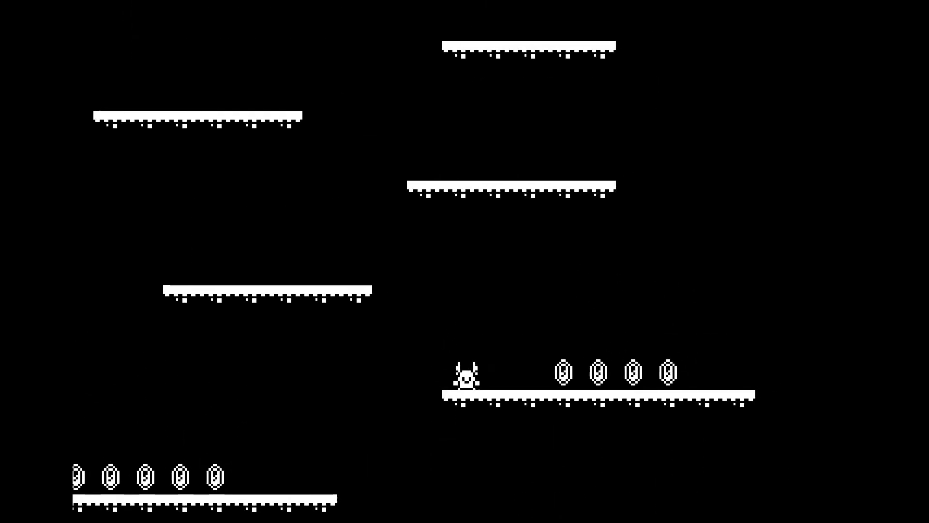
{"action": "key", "text": "space"}
{"action": "key", "text": "Left"}
{"action": "key", "text": "space"}
{"action": "key", "text": "Right"}
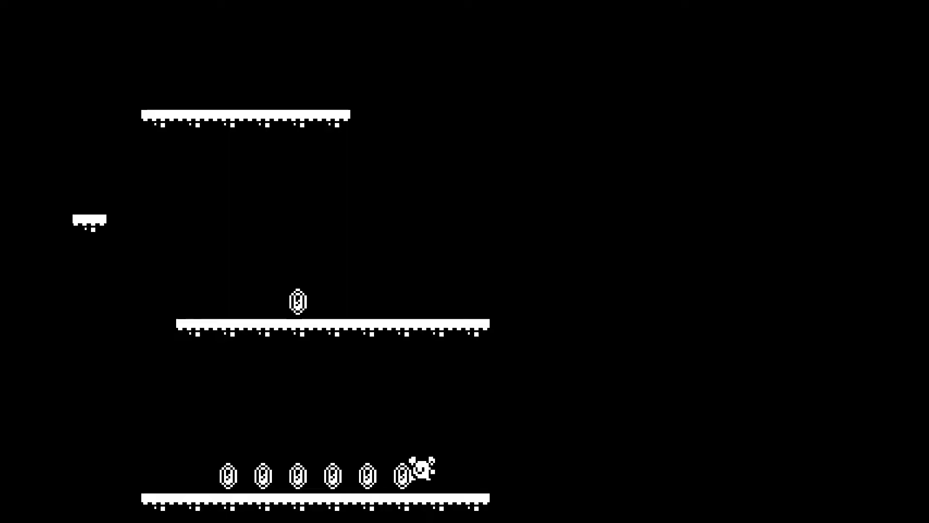
{"action": "key", "text": "Left"}
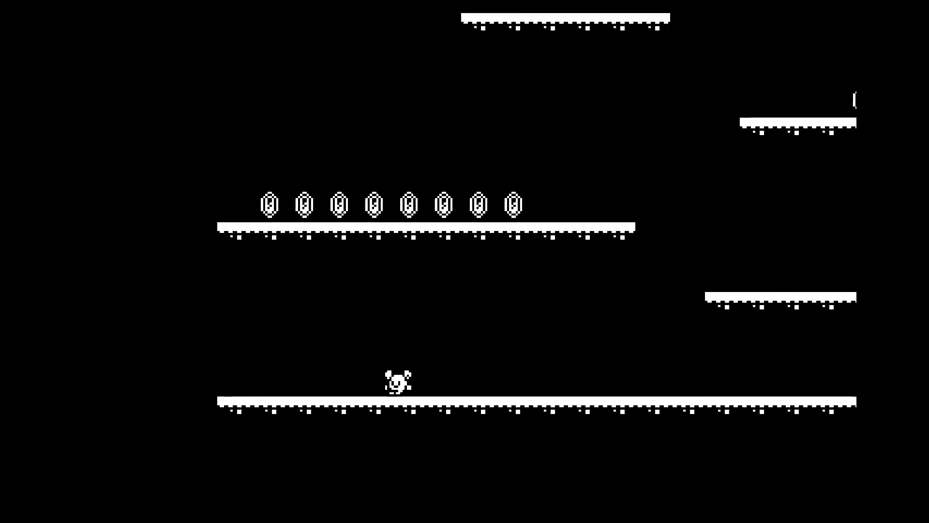
{"action": "key", "text": "Left"}
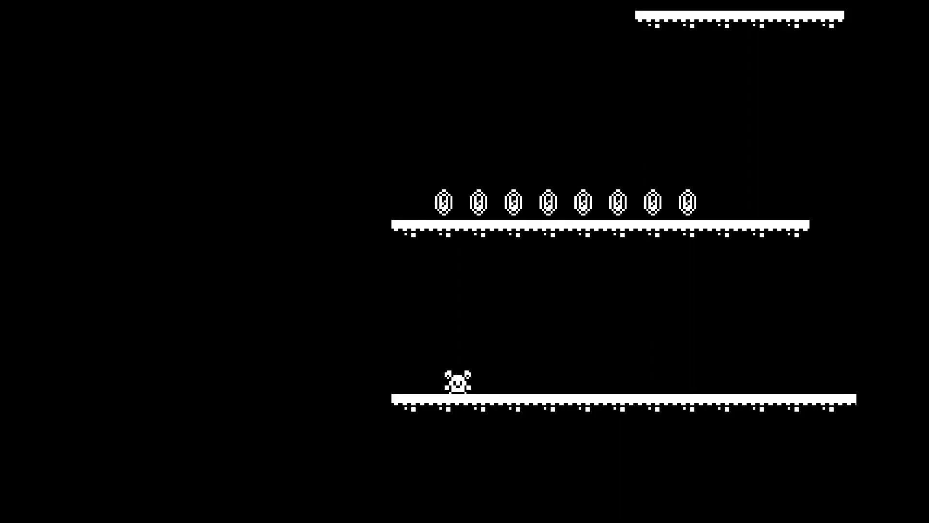
{"action": "key", "text": "F8"}
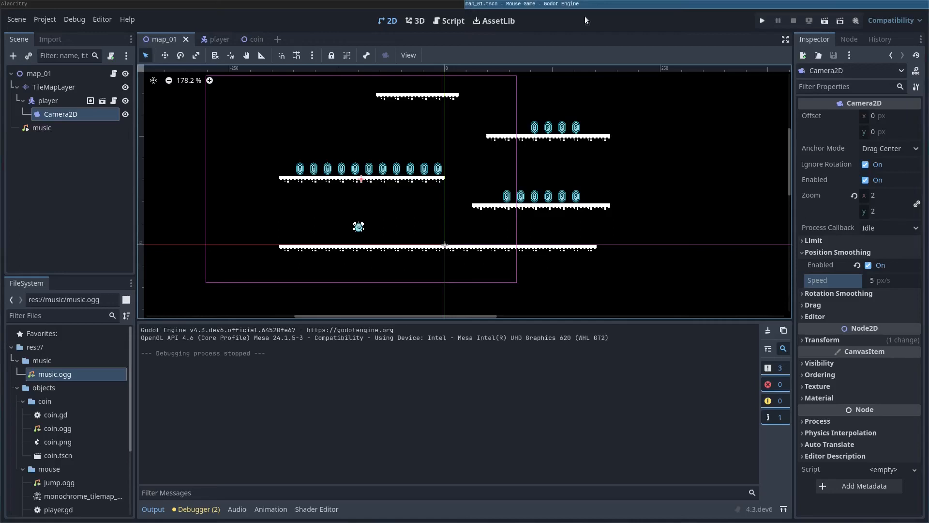
Step: Run the game again, jumping onto the right-hand platforms and collecting coins
{"action": "key", "text": "F5"}
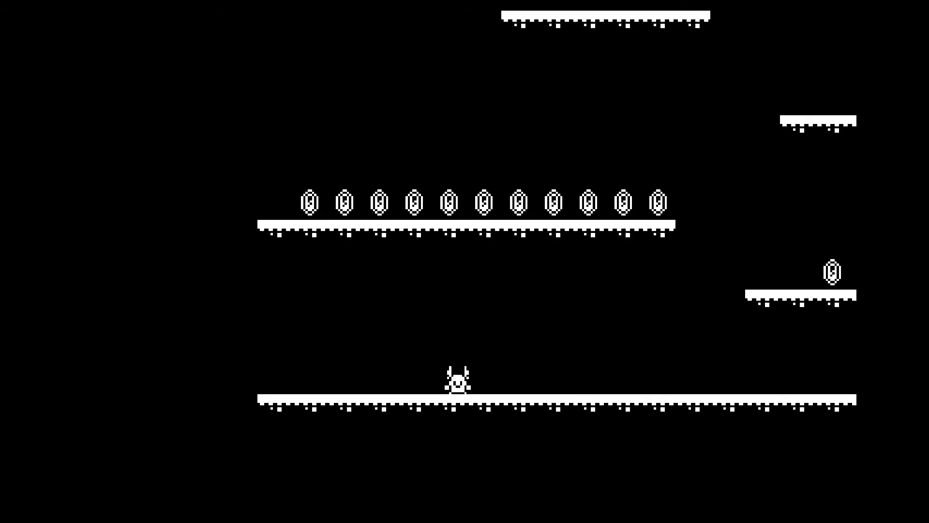
{"action": "key", "text": "Right"}
{"action": "key", "text": "space"}
{"action": "key", "text": "space"}
{"action": "key", "text": "Left"}
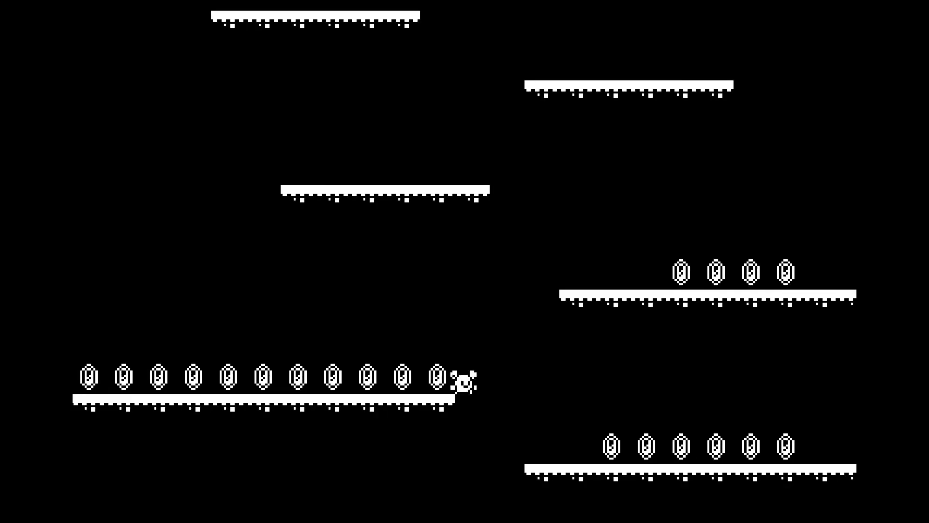
{"action": "key", "text": "space"}
{"action": "key", "text": "Right"}
{"action": "key", "text": "space"}
{"action": "key", "text": "Right"}
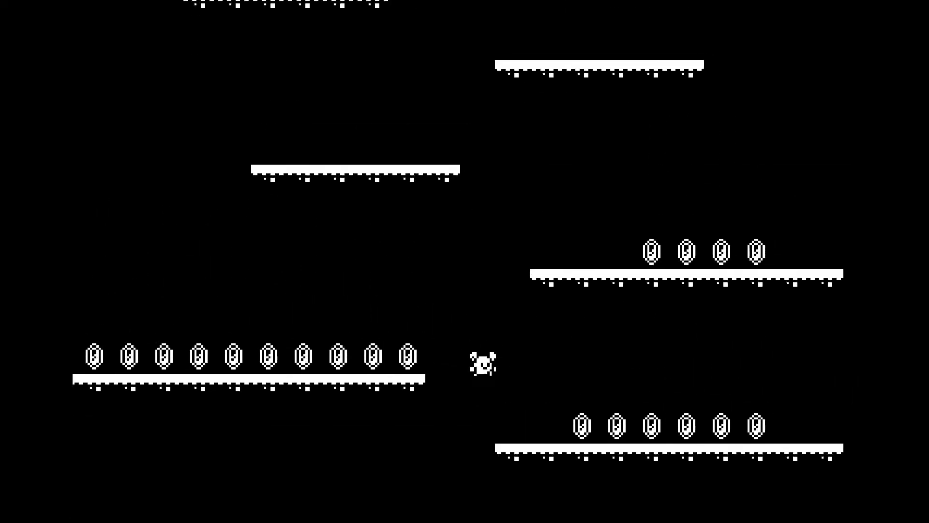
{"action": "key", "text": "Right"}
{"action": "key", "text": "Left"}
{"action": "key", "text": "Left"}
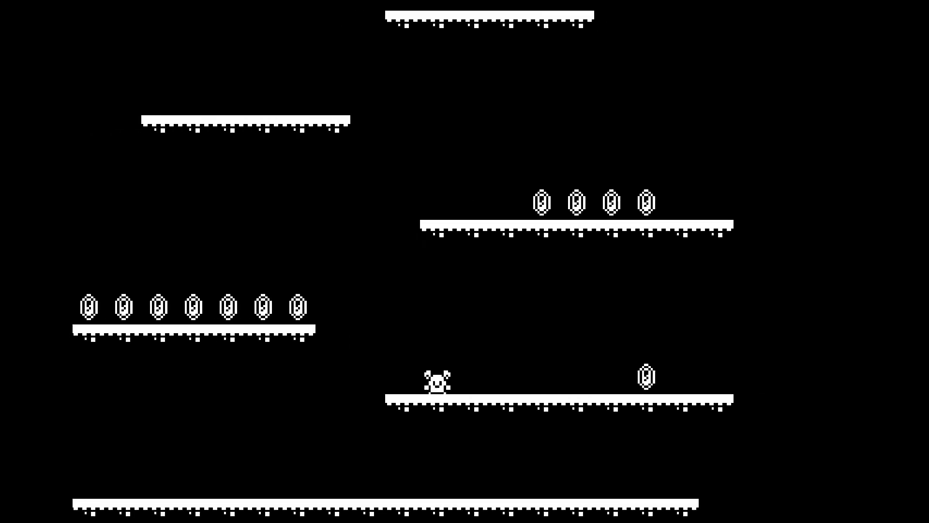
{"action": "key", "text": "Right"}
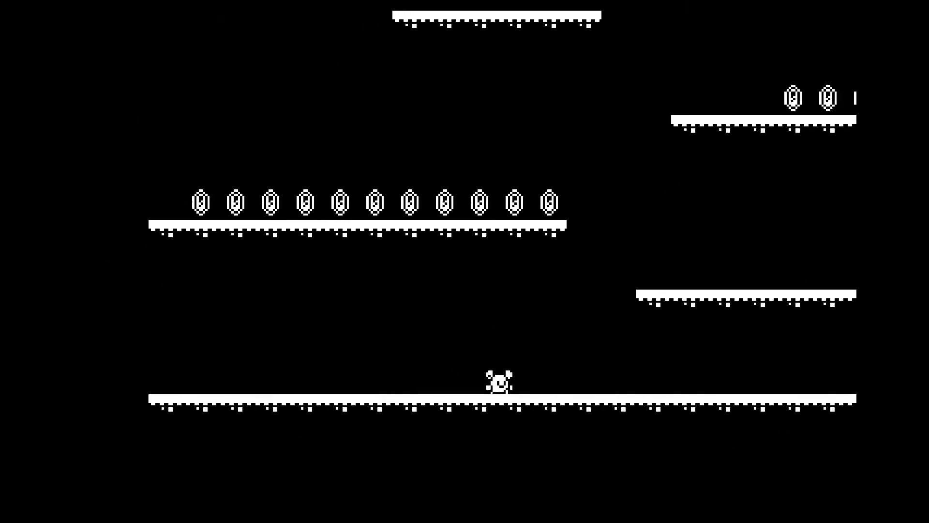
{"action": "key", "text": "space"}
{"action": "key", "text": "Left"}
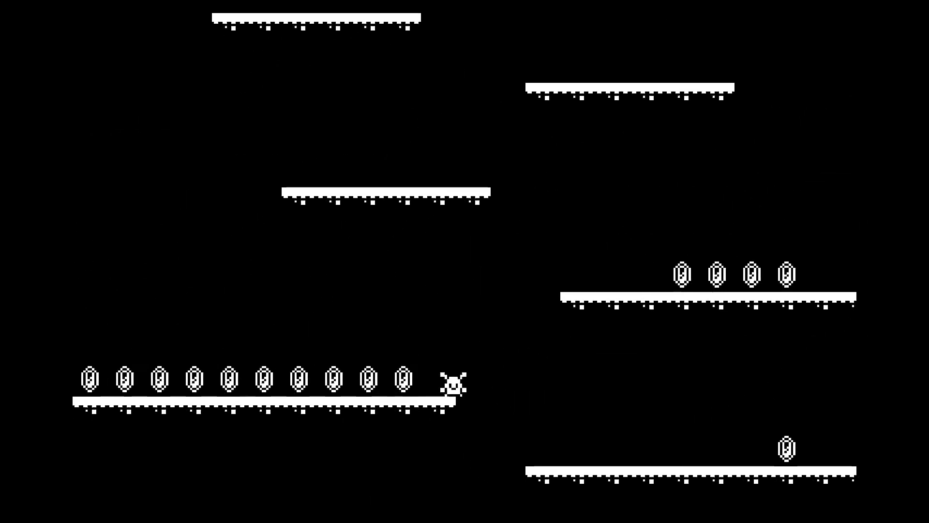
{"action": "key", "text": "Right"}
{"action": "key", "text": "space"}
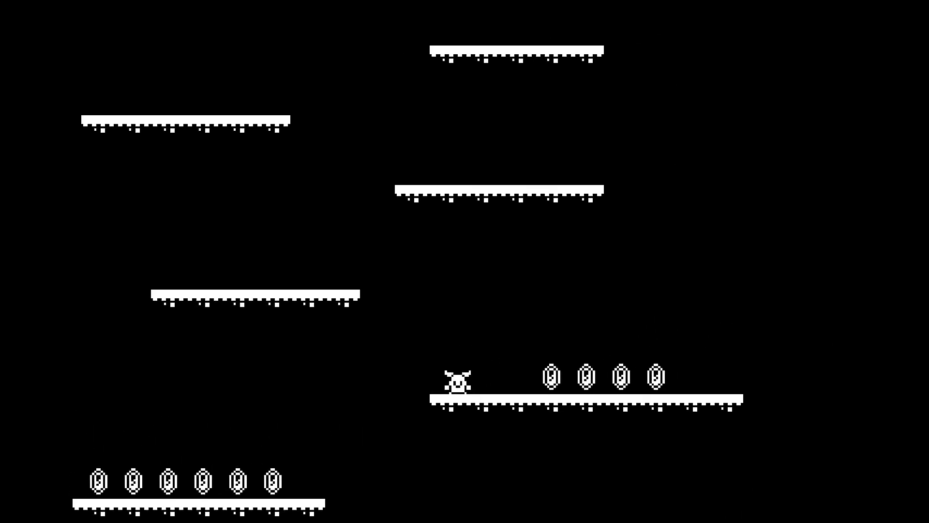
Step: Lower the volume, hop between platforms, then run off the bottom platform's edge and close
{"action": "key", "text": "minus"}
{"action": "key", "text": "minus"}
{"action": "key", "text": "minus"}
{"action": "key", "text": "minus"}
{"action": "key", "text": "minus"}
{"action": "key", "text": "minus"}
{"action": "key", "text": "minus"}
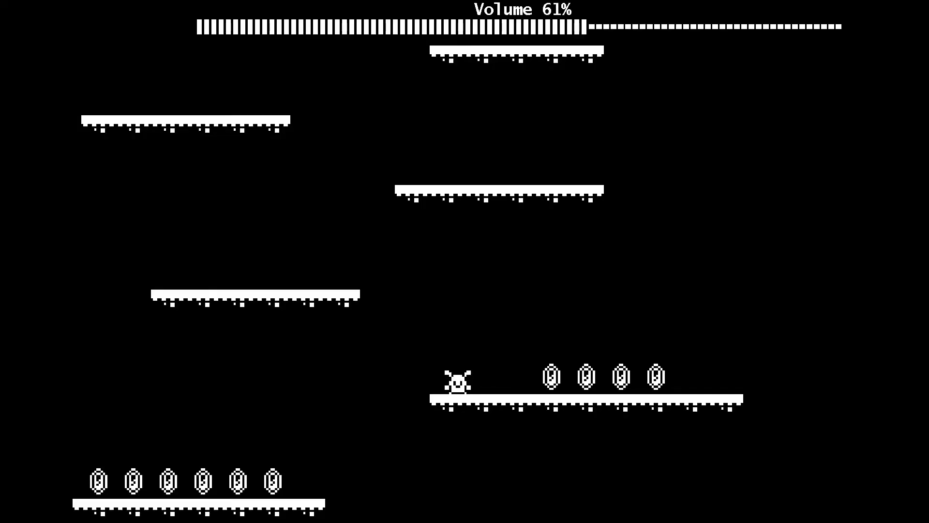
{"action": "key", "text": "space"}
{"action": "key", "text": "Left"}
{"action": "key", "text": "space"}
{"action": "key", "text": "Right"}
{"action": "key", "text": "space"}
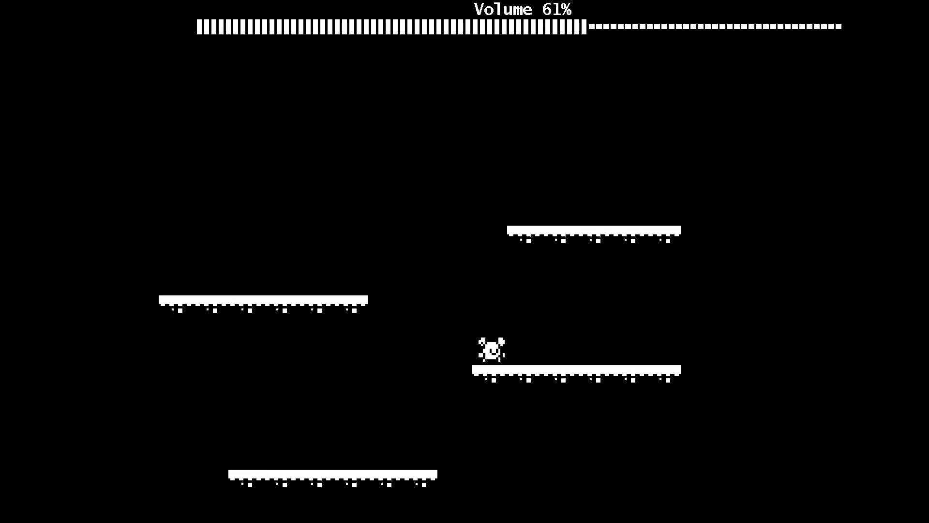
{"action": "key", "text": "space"}
{"action": "key", "text": "Left"}
{"action": "key", "text": "space"}
{"action": "key", "text": "Right"}
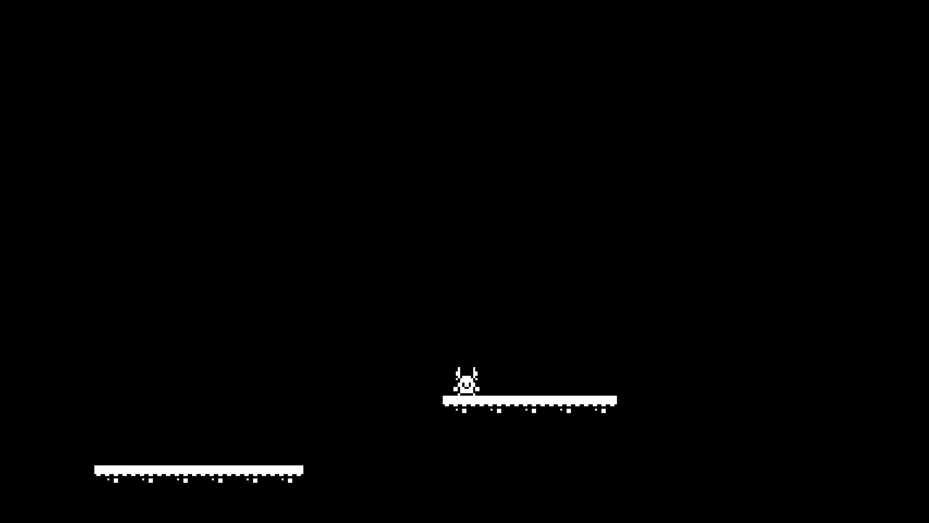
{"action": "key", "text": "Right"}
{"action": "key", "text": "Left"}
{"action": "key", "text": "Right"}
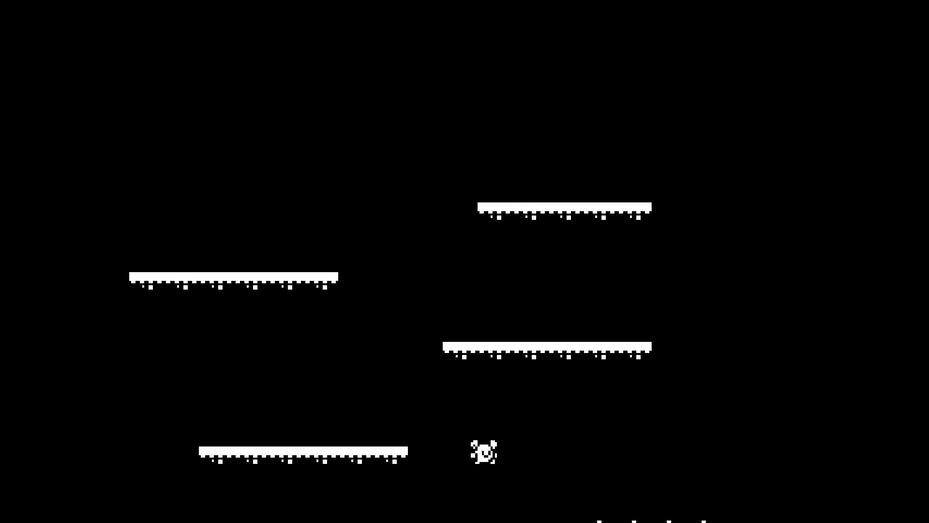
{"action": "key", "text": "Left"}
{"action": "key", "text": "Right"}
{"action": "key", "text": "Left"}
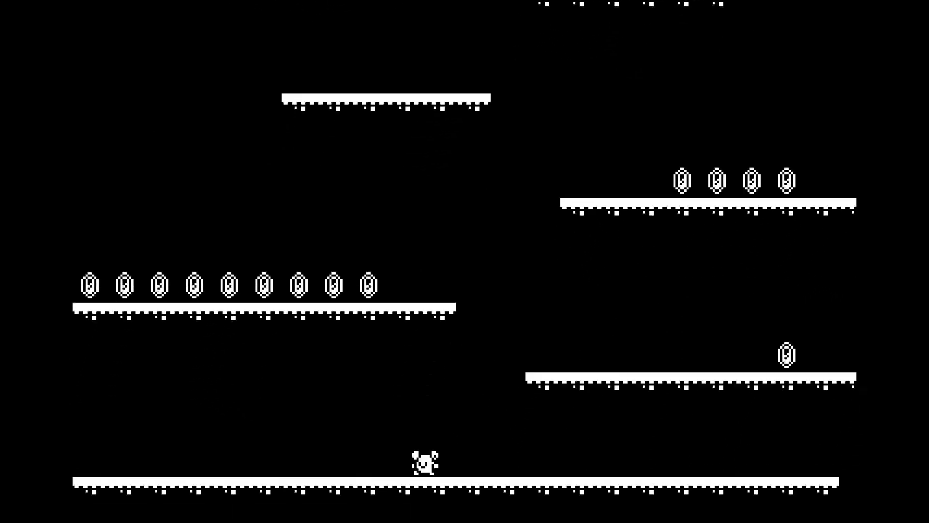
{"action": "key", "text": "Left"}
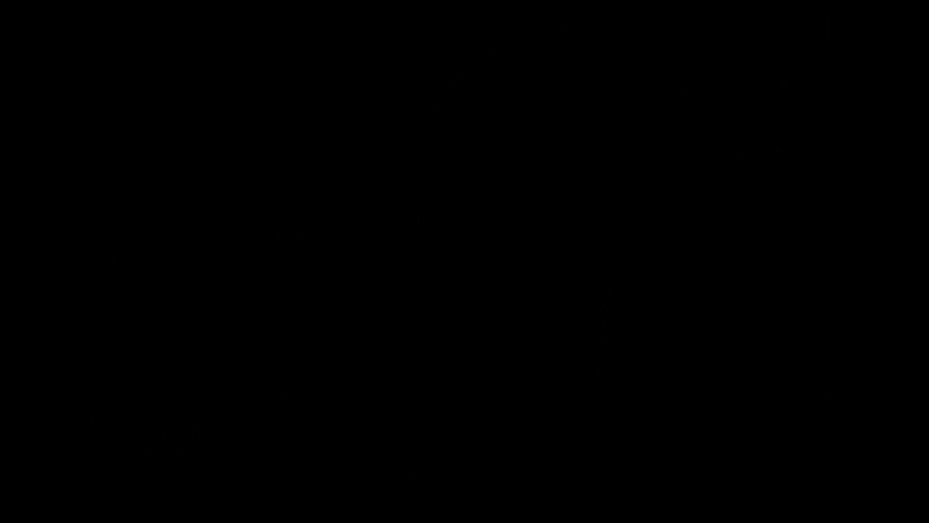
{"action": "key", "text": "F8"}
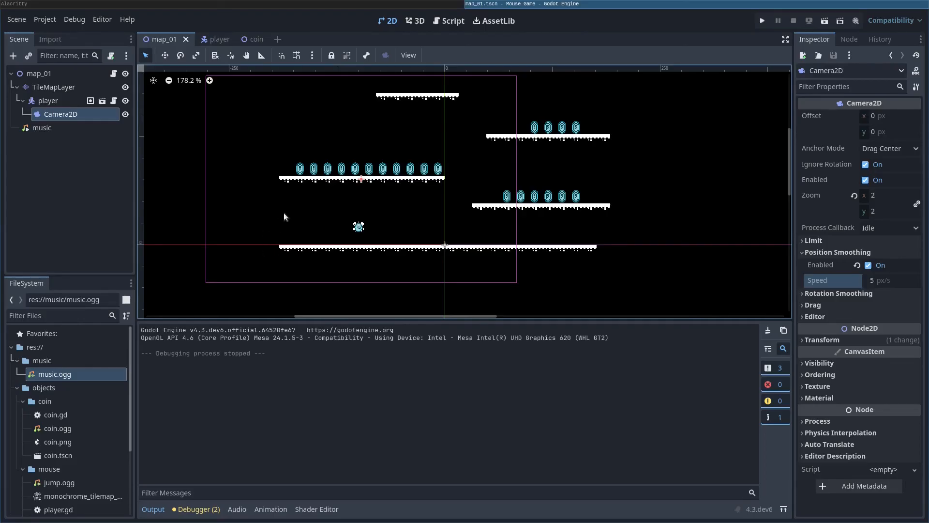
Step: On TileMapLayer, pick the monochrome_tilemap platform tile, paint a test column and erase strays
{"action": "left_click", "coordinate": [53, 83]}
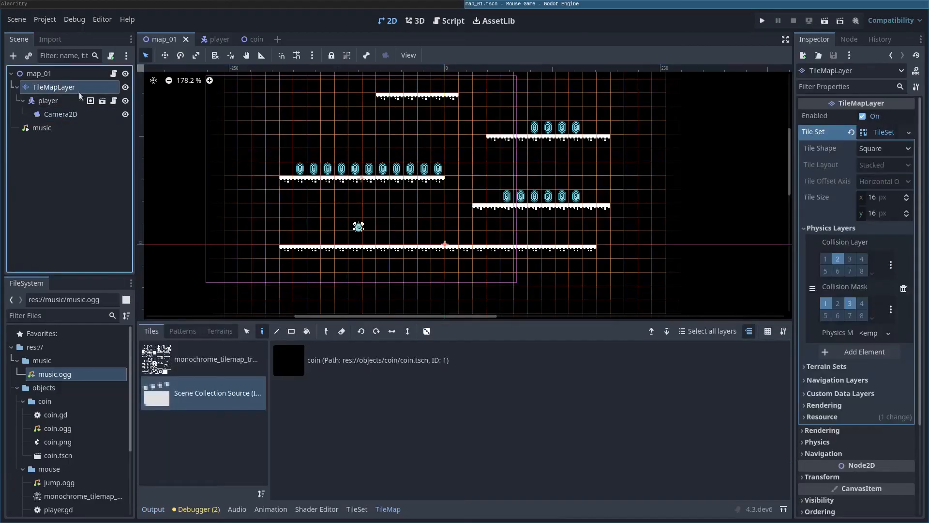
{"action": "left_click", "coordinate": [203, 360]}
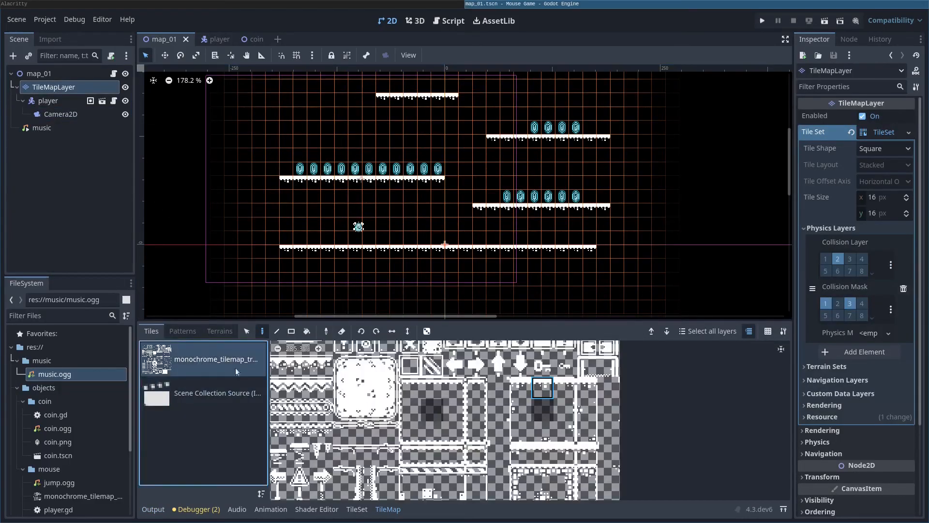
{"action": "left_click", "coordinate": [546, 391]}
{"action": "left_click", "coordinate": [547, 391]}
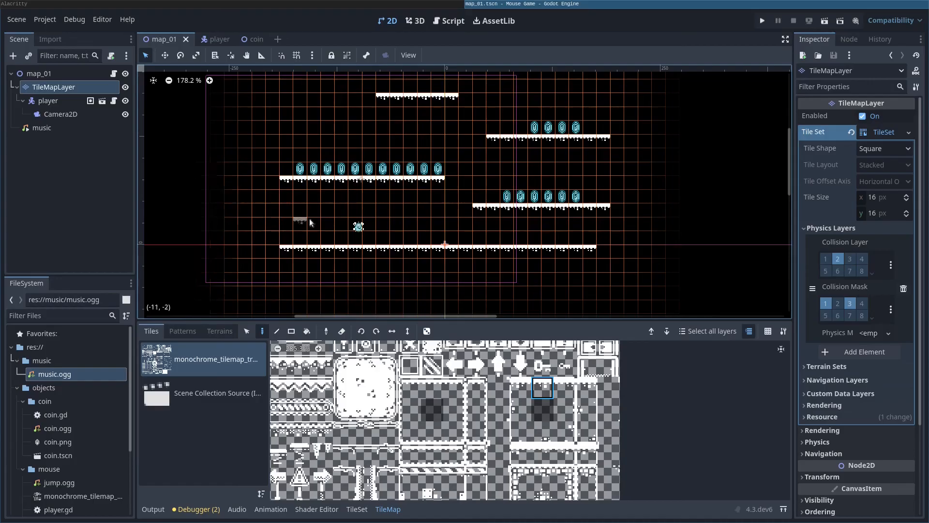
{"action": "left_click_drag", "start_coordinate": [271, 209], "coordinate": [269, 239]}
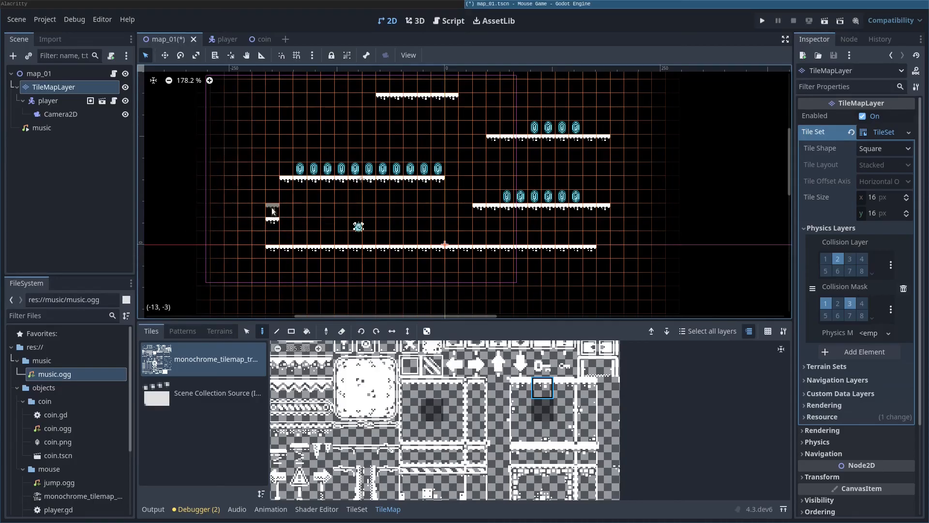
{"action": "right_click", "coordinate": [271, 250]}
Step: Rotate the tile vertical and paint walls at the floor's left end and right side, then run
{"action": "key", "text": "x"}
{"action": "left_click_drag", "start_coordinate": [272, 233], "coordinate": [275, 187]}
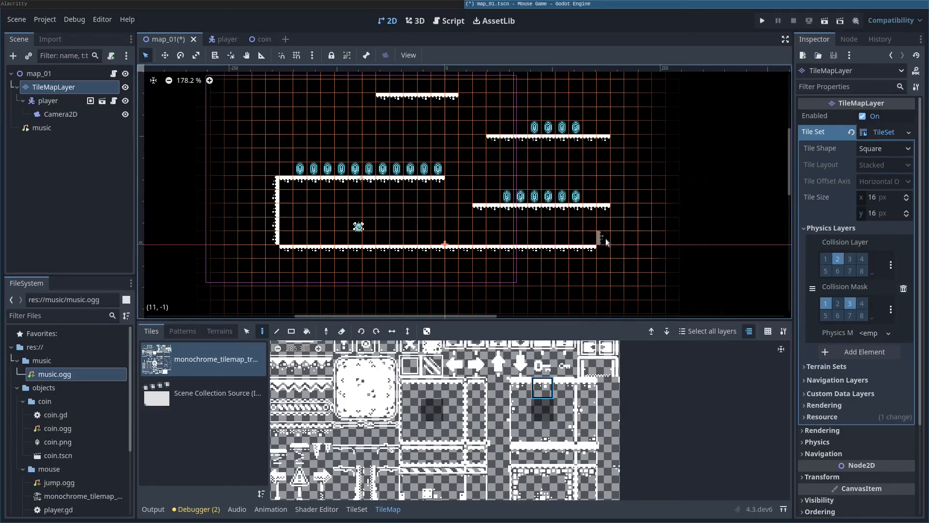
{"action": "left_click_drag", "start_coordinate": [605, 238], "coordinate": [604, 209]}
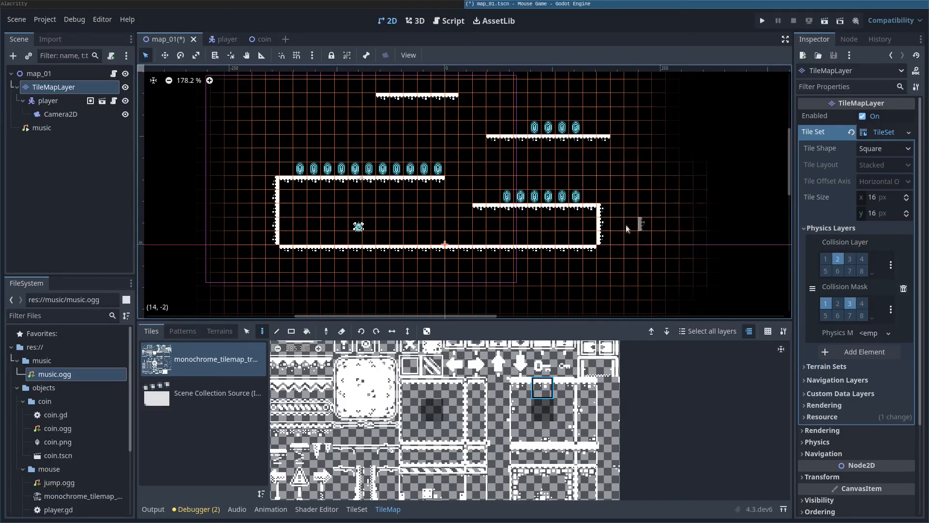
{"action": "key", "text": "F5"}
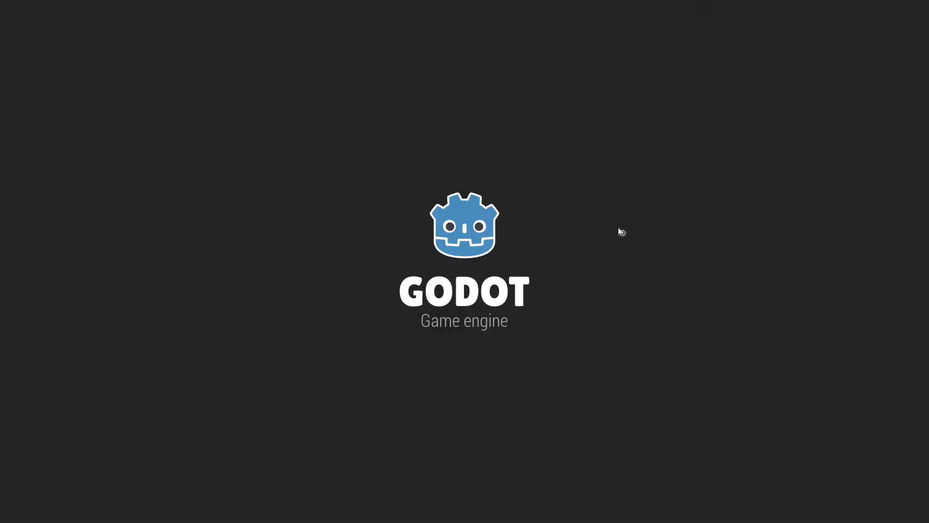
Step: Walk the character into the left and right walls to confirm they block it, then close
{"action": "key", "text": "Left"}
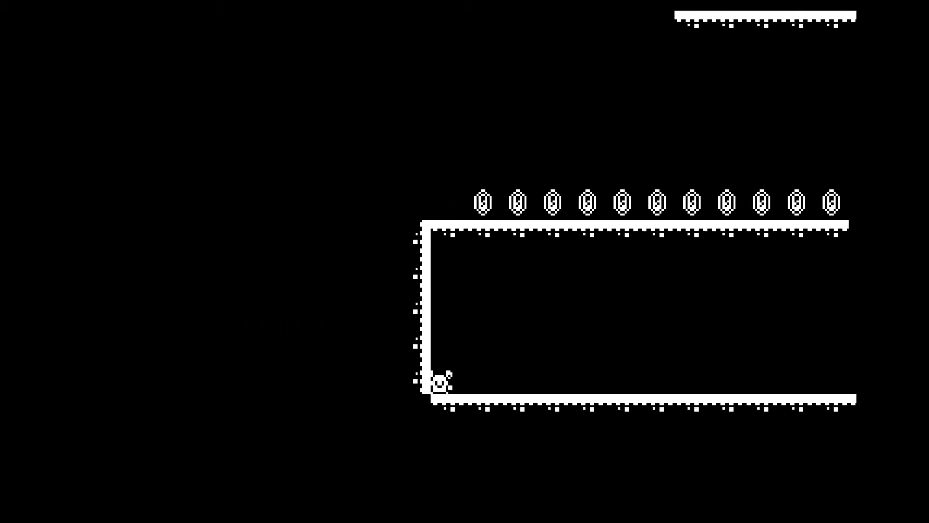
{"action": "key", "text": "space"}
{"action": "key", "text": "Right"}
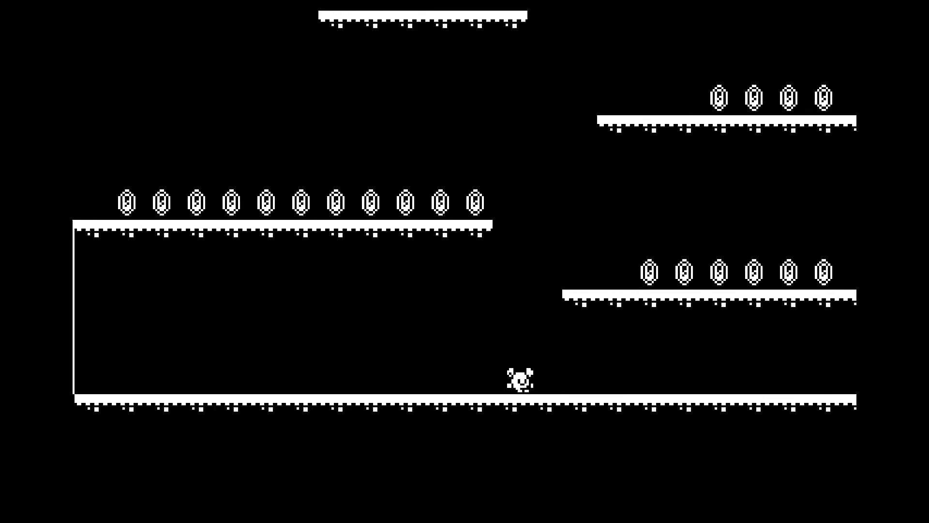
{"action": "key", "text": "space"}
{"action": "key", "text": "Left"}
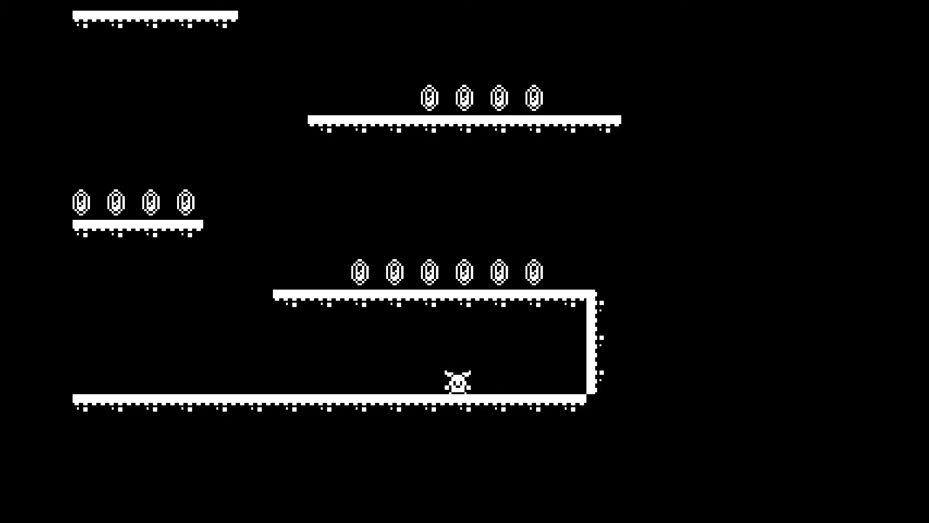
{"action": "key", "text": "F8"}
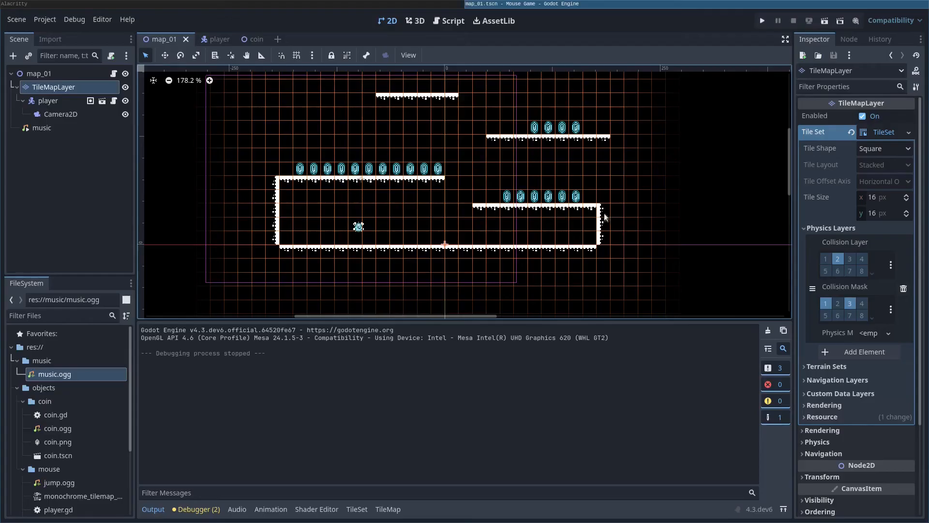
Step: Erase the right and left wall tiles of the lower box so the floor platform is open at both ends
{"action": "right_click", "coordinate": [602, 209]}
{"action": "left_click", "coordinate": [602, 224]}
{"action": "left_click", "coordinate": [358, 508]}
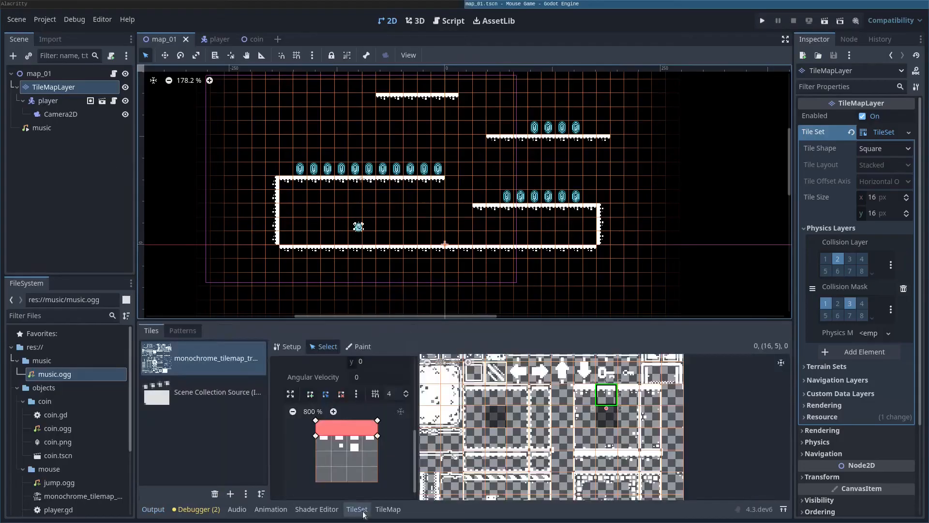
{"action": "left_click", "coordinate": [387, 509]}
{"action": "right_click_drag", "start_coordinate": [601, 207], "coordinate": [600, 246]}
{"action": "mouse_move", "coordinate": [254, 187]}
{"action": "right_mouse_down"}
{"action": "mouse_move", "coordinate": [276, 187]}
{"action": "mouse_move", "coordinate": [272, 248]}
{"action": "right_mouse_up"}
{"action": "middle_click_drag", "start_coordinate": [525, 300], "coordinate": [518, 204]}
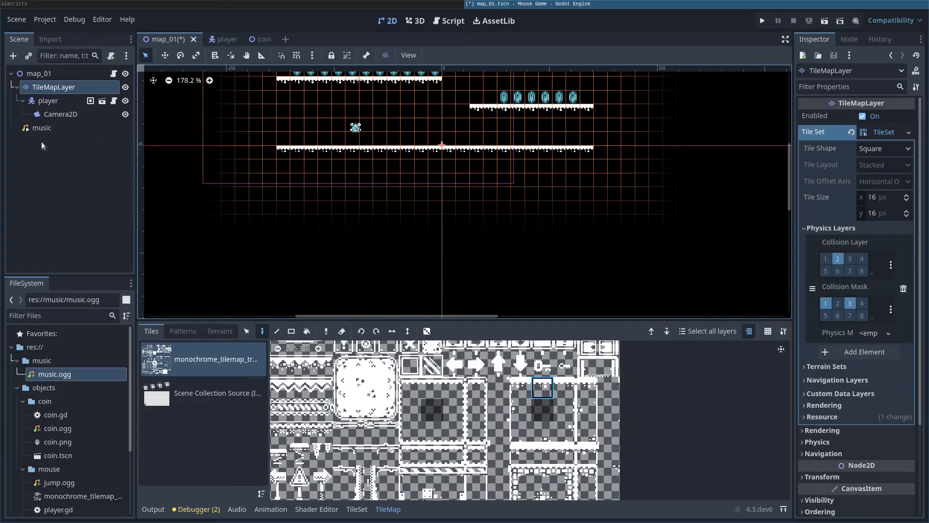
Step: Add an Area2D child to map_01 and put it on collision layer 2
{"action": "left_click", "coordinate": [38, 75]}
{"action": "right_click", "coordinate": [38, 75]}
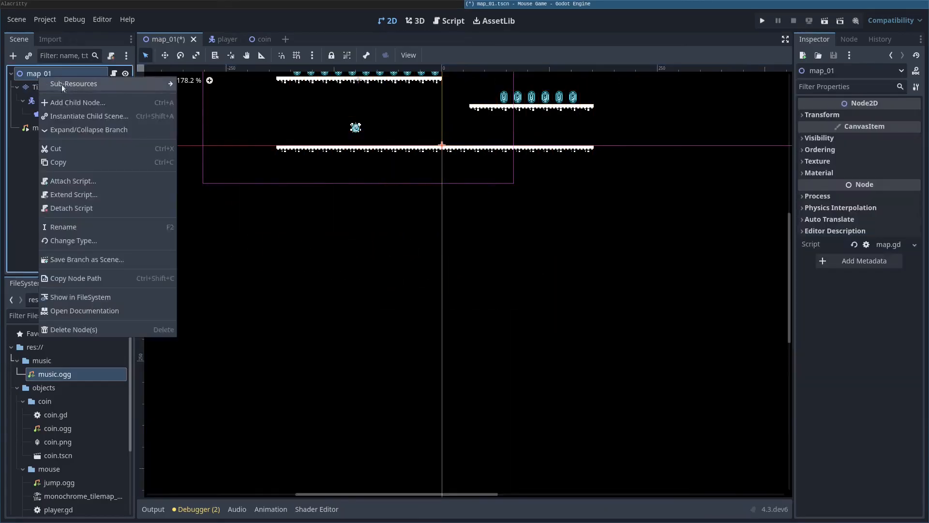
{"action": "left_click", "coordinate": [81, 98]}
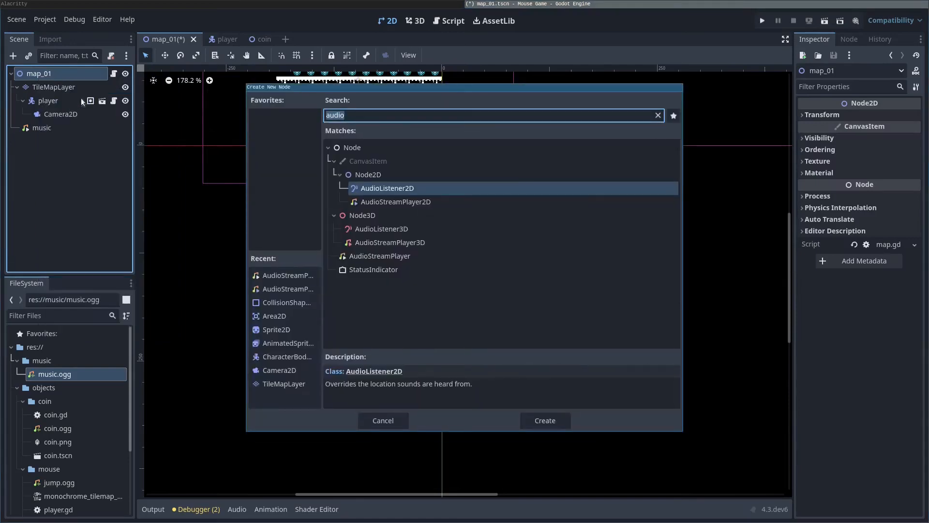
{"action": "type", "text": "area"}
{"action": "key", "text": "Return"}
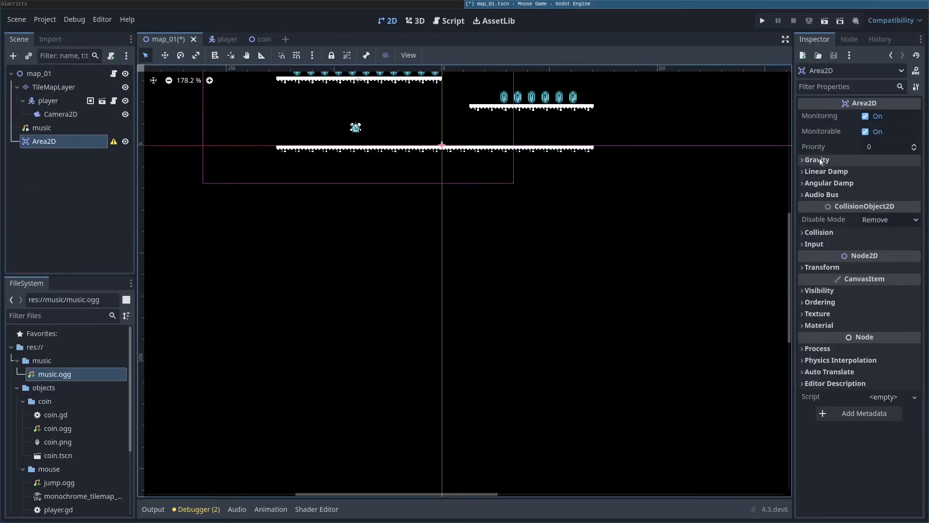
{"action": "left_click", "coordinate": [806, 233]}
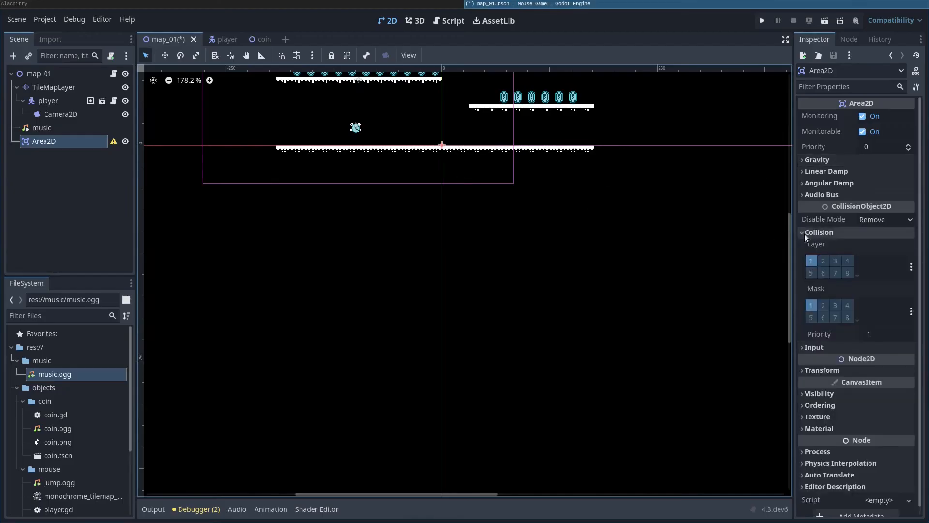
{"action": "left_click", "coordinate": [819, 260]}
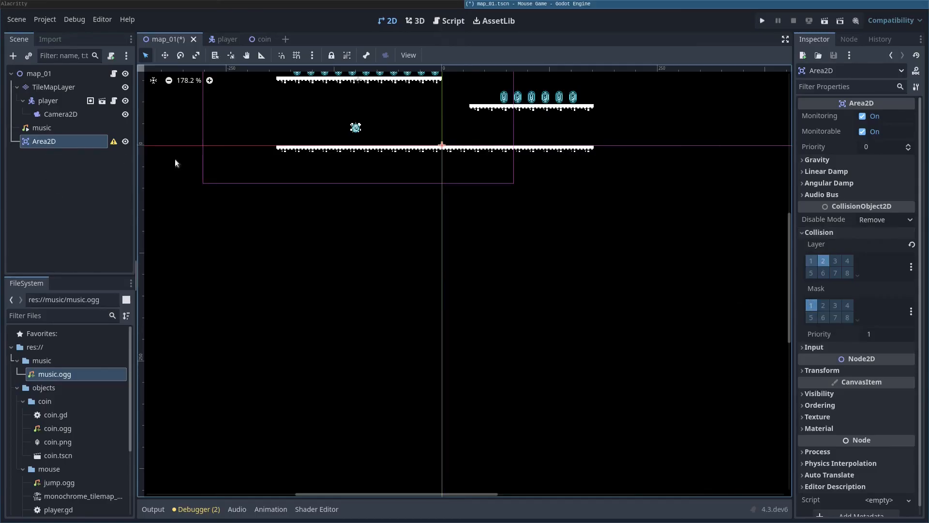
Step: Give the Area2D a CollisionShape2D child with a new SegmentShape2D
{"action": "middle_click_drag", "start_coordinate": [175, 163], "coordinate": [253, 281]}
{"action": "right_click", "coordinate": [71, 144]}
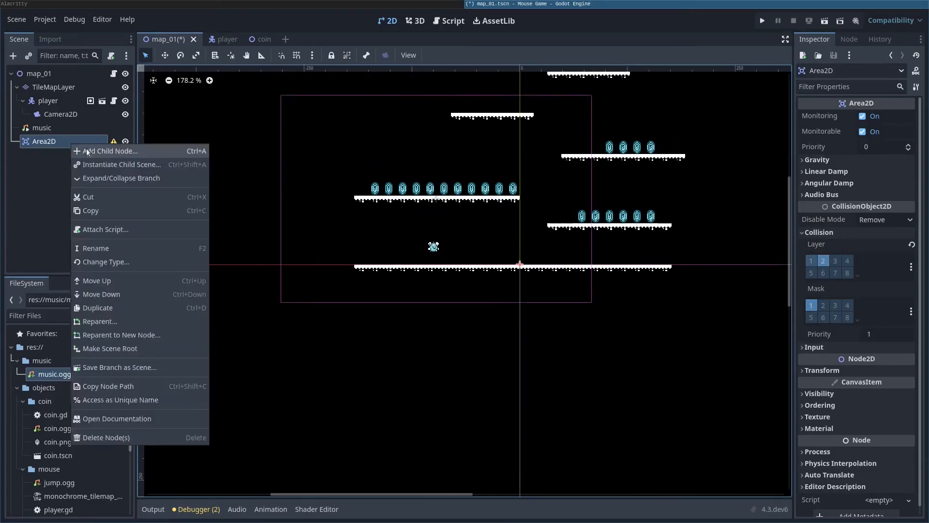
{"action": "left_click", "coordinate": [86, 149]}
{"action": "type", "text": "col"}
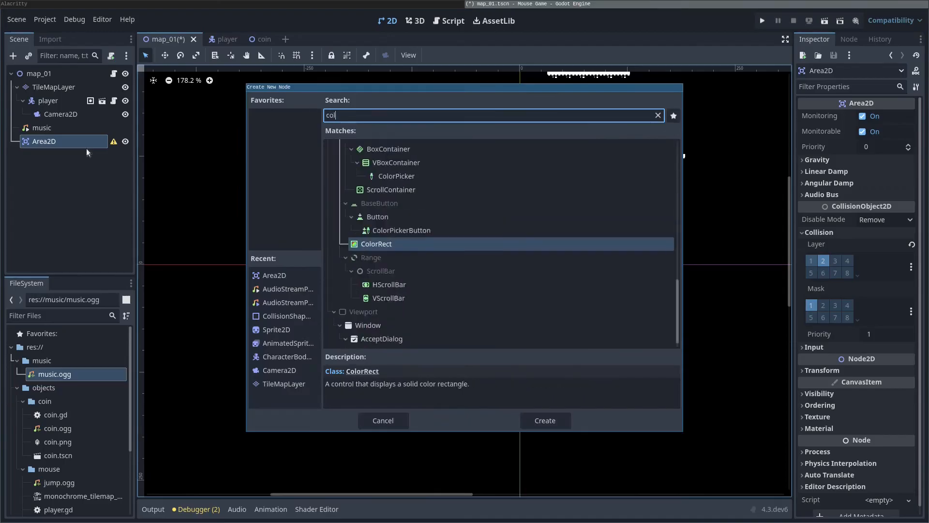
{"action": "type", "text": "l"}
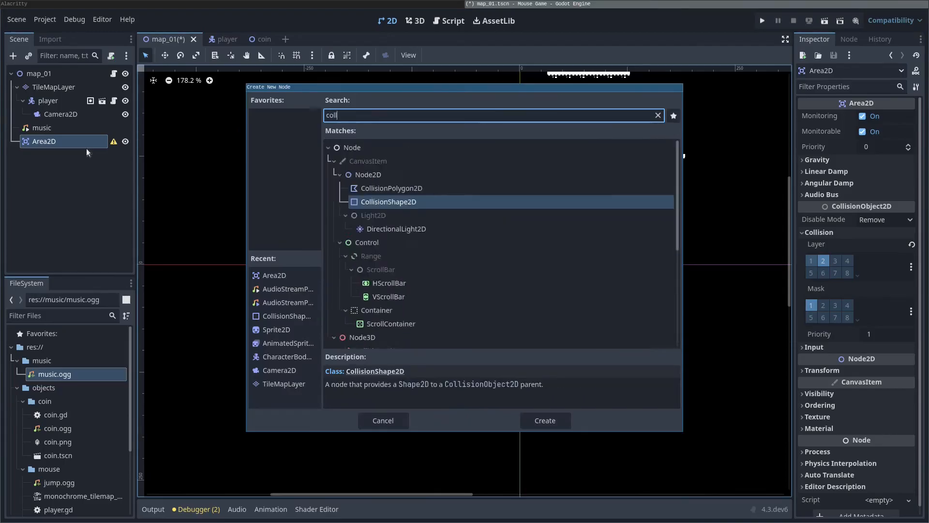
{"action": "double_click", "coordinate": [393, 201]}
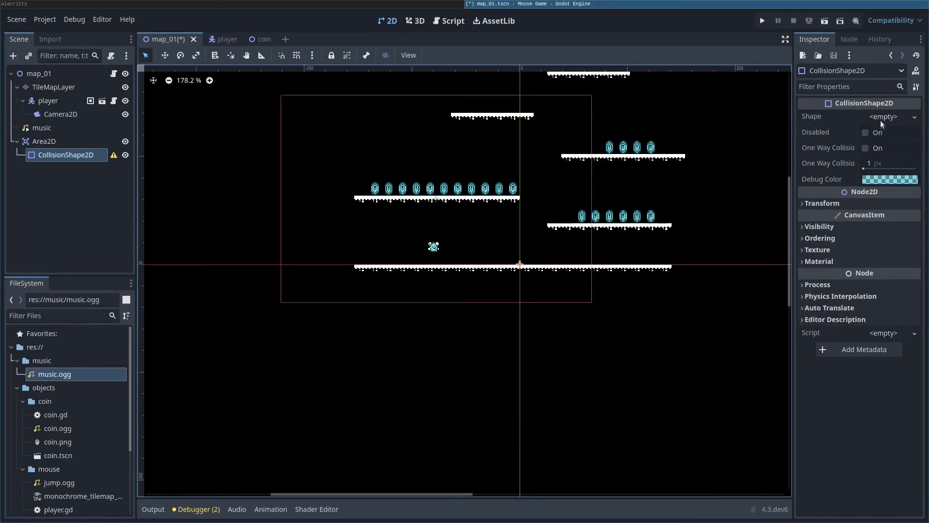
{"action": "left_click", "coordinate": [882, 120]}
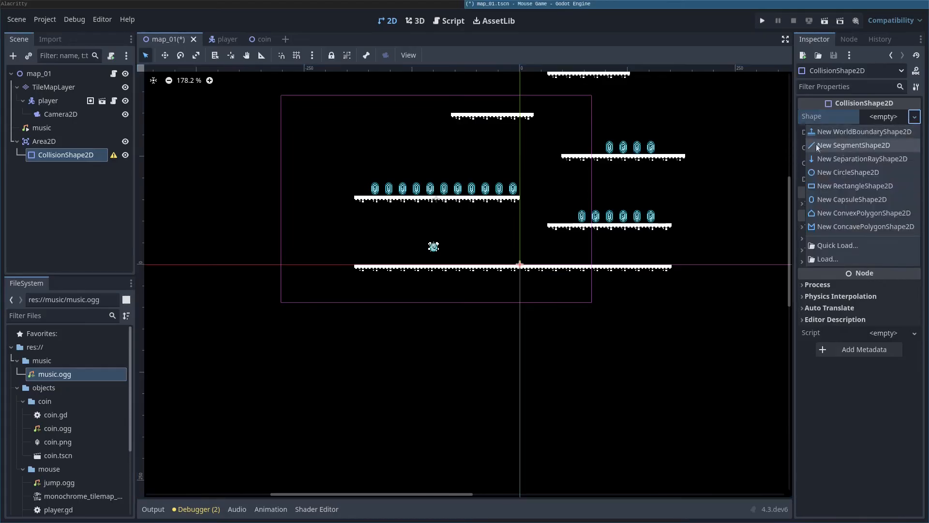
{"action": "left_click", "coordinate": [859, 146]}
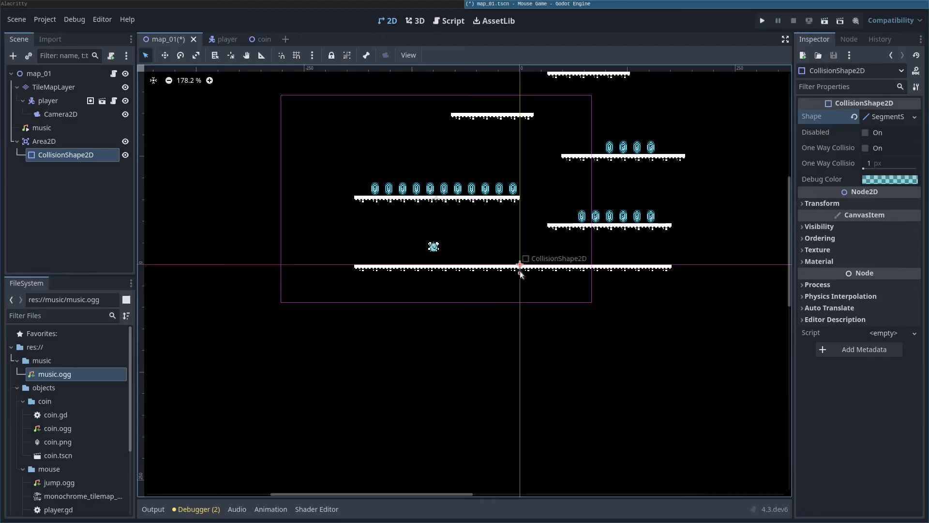
Step: Drag the segment's endpoints into a long horizontal line far below the platforms
{"action": "left_click_drag", "start_coordinate": [520, 273], "coordinate": [187, 381]}
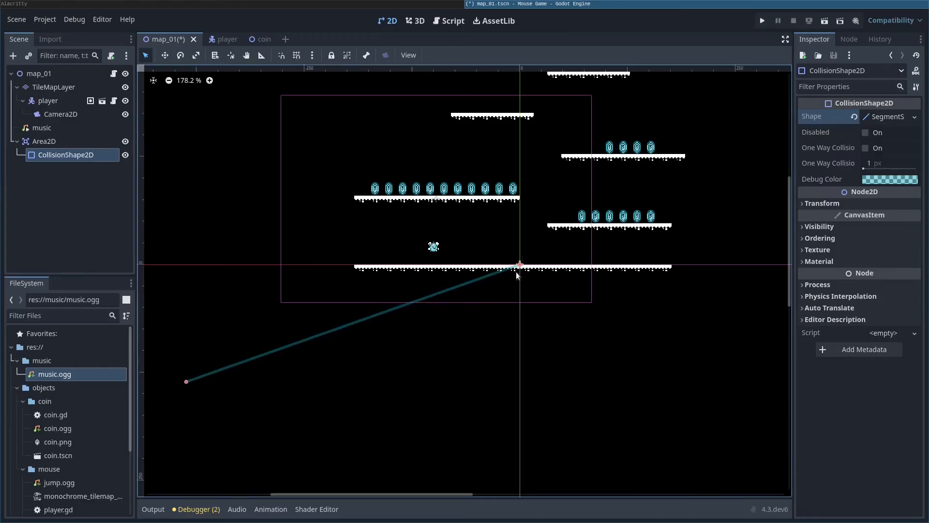
{"action": "left_click_drag", "start_coordinate": [521, 265], "coordinate": [868, 381]}
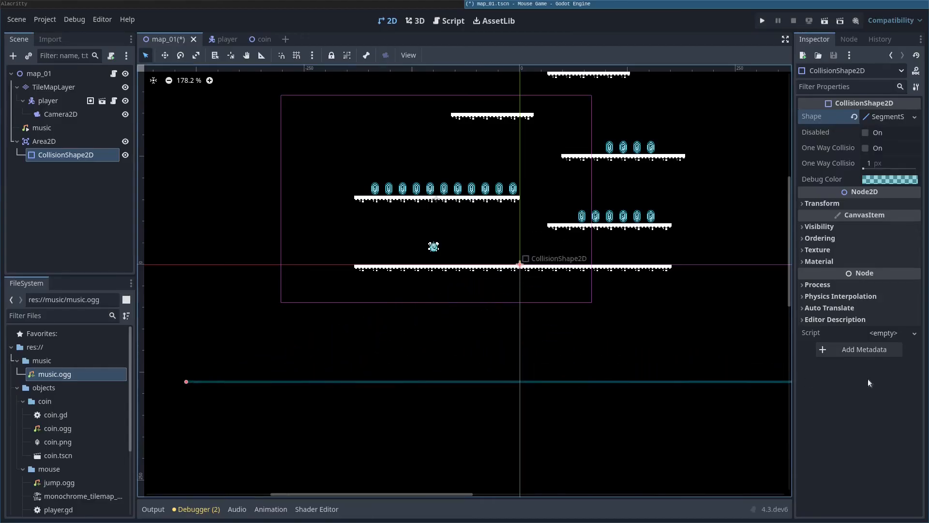
{"action": "left_click_drag", "start_coordinate": [186, 382], "coordinate": [83, 377]}
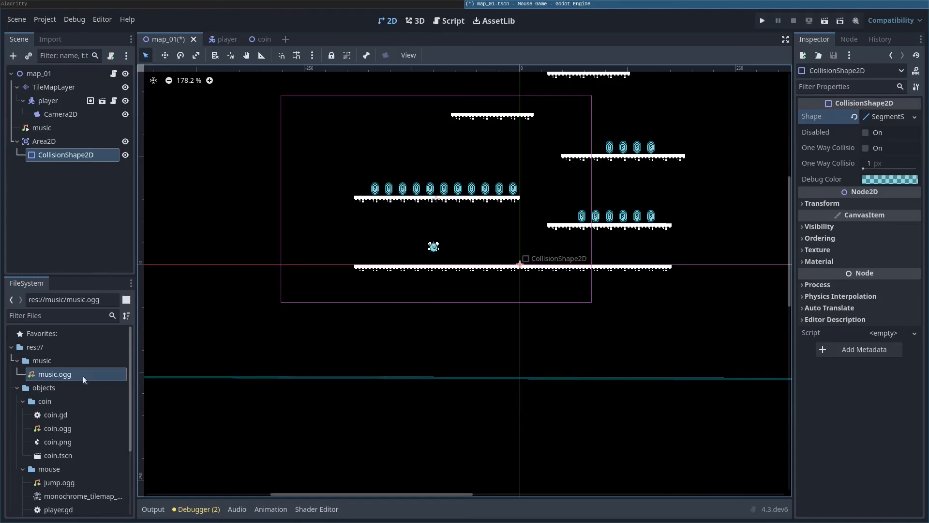
{"action": "scroll", "coordinate": [432, 353], "scroll_direction": "down", "scroll_amount": 3}
{"action": "left_click_drag", "start_coordinate": [758, 371], "coordinate": [765, 371]}
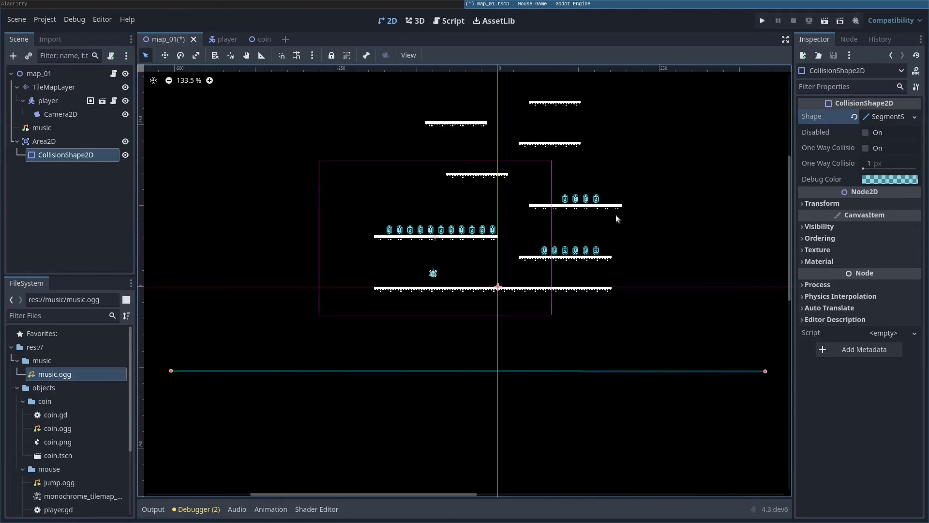
{"action": "left_click", "coordinate": [40, 142]}
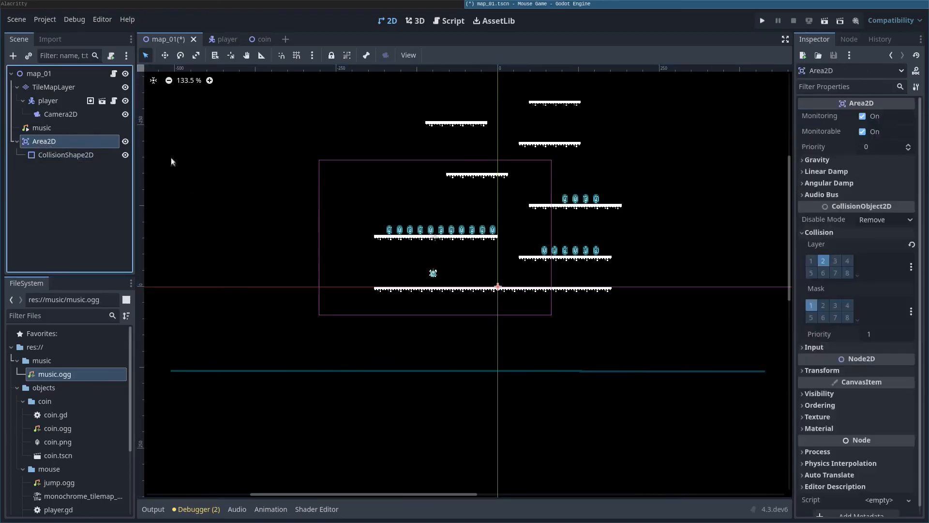
Step: Connect the Area2D's body_entered signal, entering out_of_bounds as the receiver method
{"action": "left_click", "coordinate": [846, 38]}
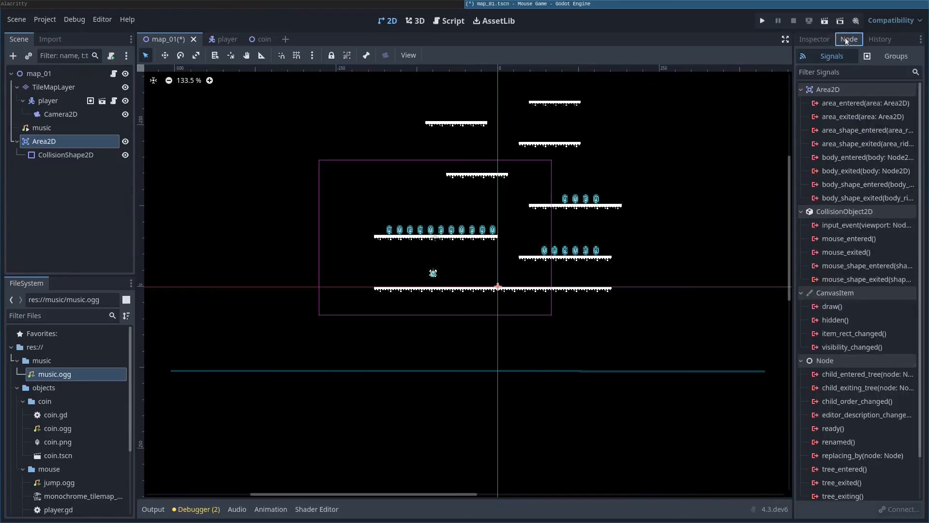
{"action": "left_click", "coordinate": [850, 157]}
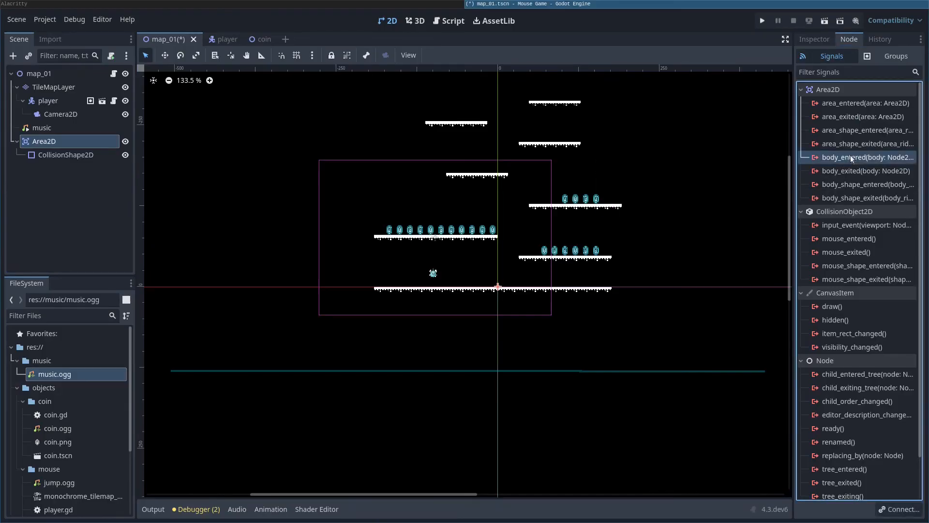
{"action": "double_click", "coordinate": [851, 157]}
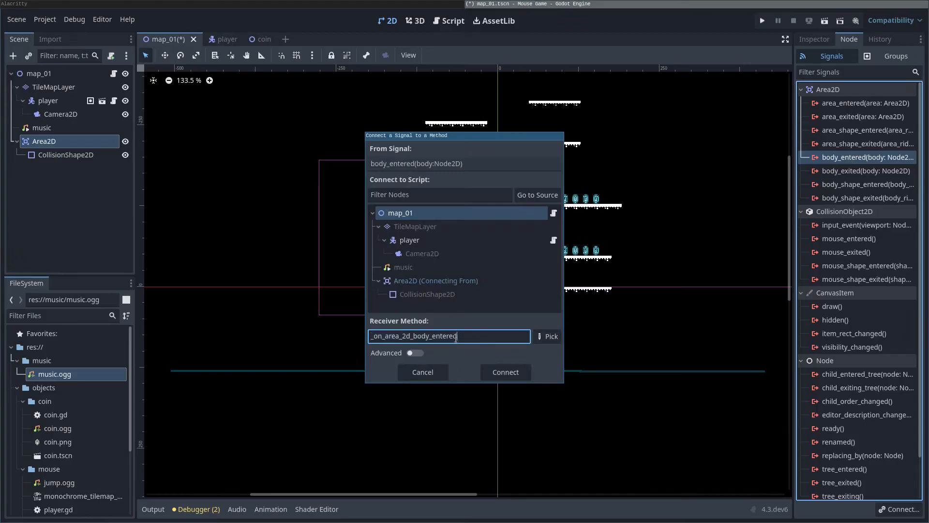
{"action": "type", "text": "utofboun"}
{"action": "type", "text": "ds"}
{"action": "type", "text": "_"}
{"action": "type", "text": "_"}
Step: Confirm the connection and replace pass with: if !body.is_in_group("players"): return
{"action": "left_click", "coordinate": [485, 372]}
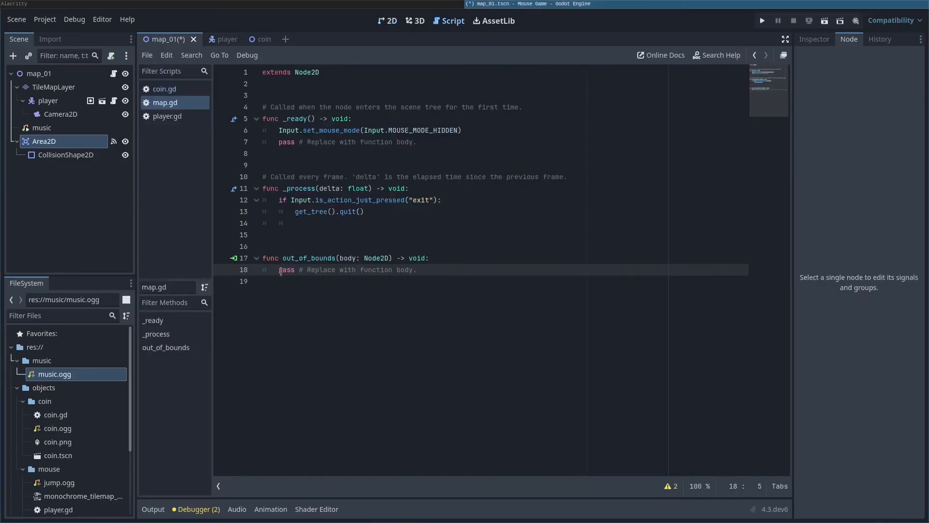
{"action": "key", "text": "shift+End"}
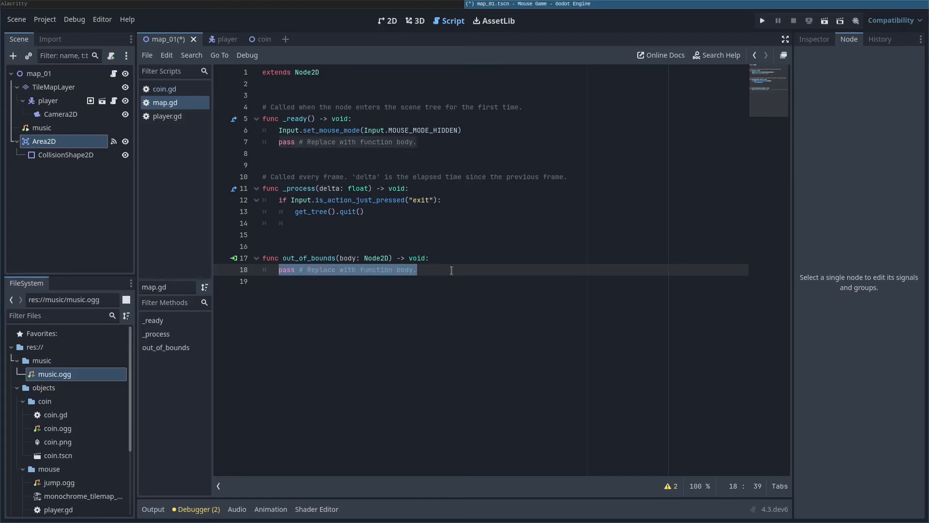
{"action": "key", "text": "BackSpace"}
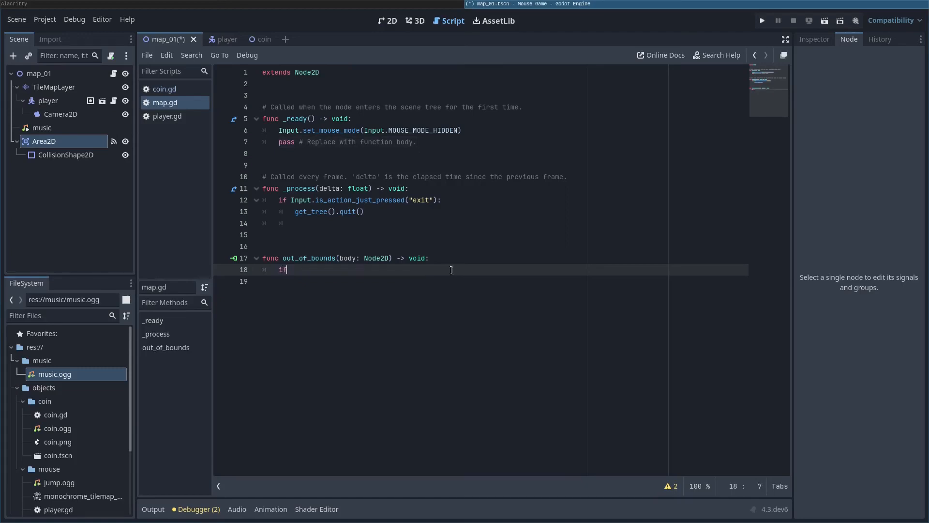
{"action": "type", "text": "if "}
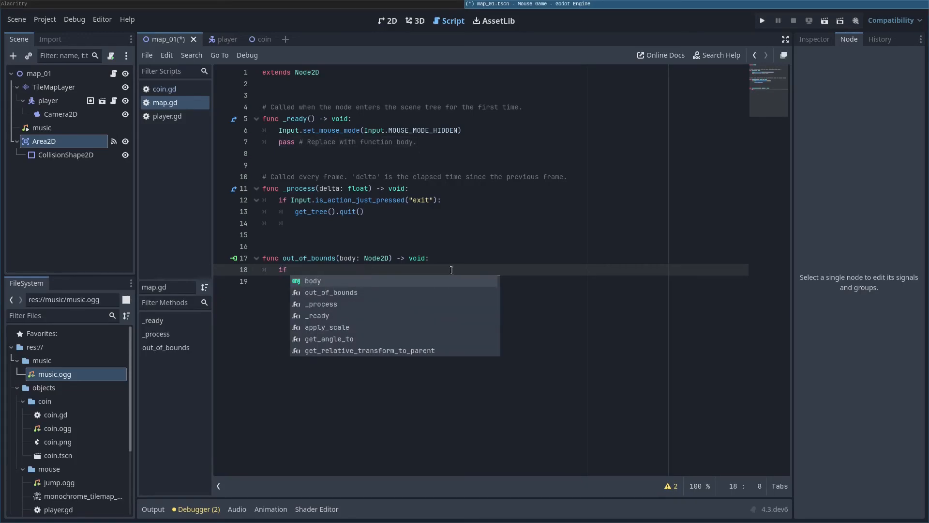
{"action": "type", "text": "!bo"}
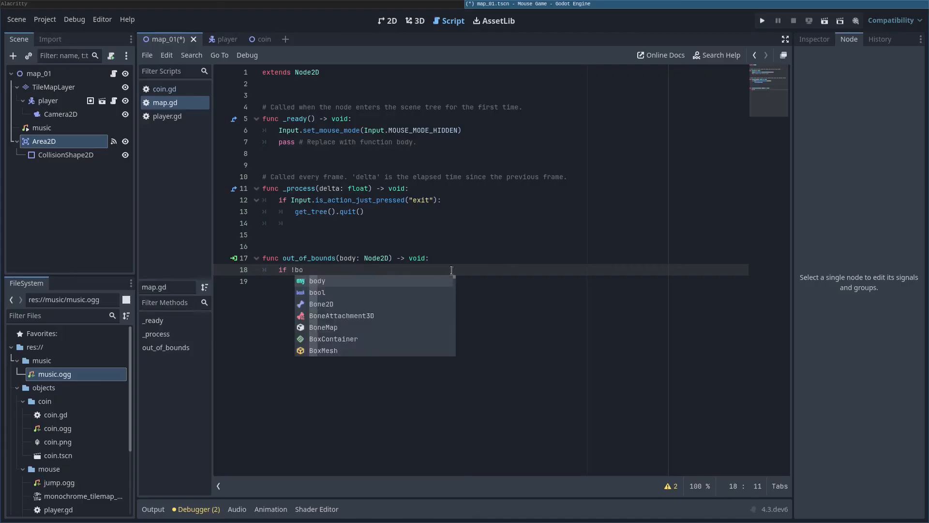
{"action": "type", "text": "dy.is_"}
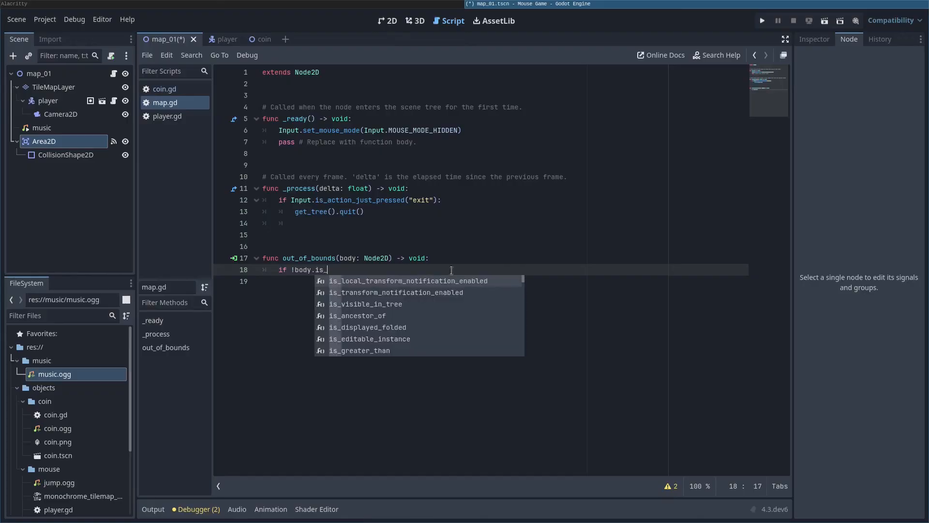
{"action": "type", "text": "in"}
{"action": "key", "text": "Return"}
{"action": "type", "text": "\""}
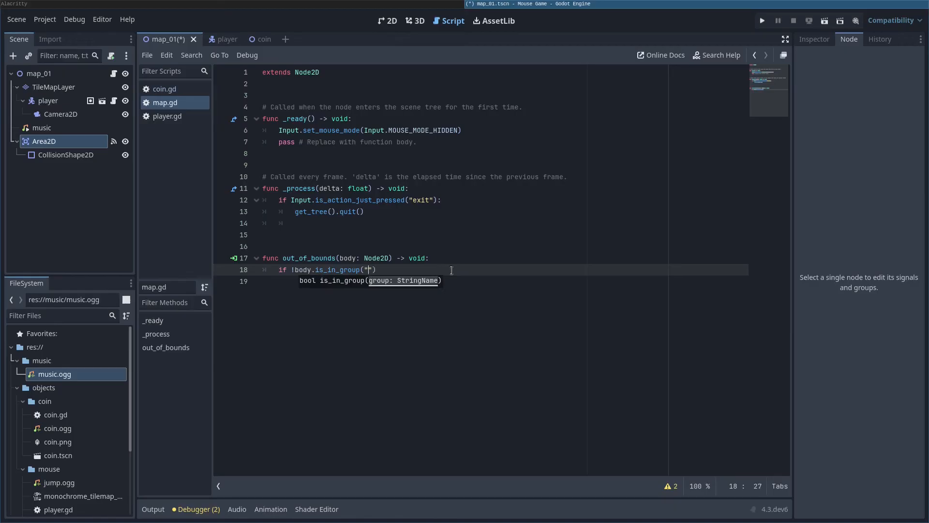
{"action": "type", "text": "players\")"}
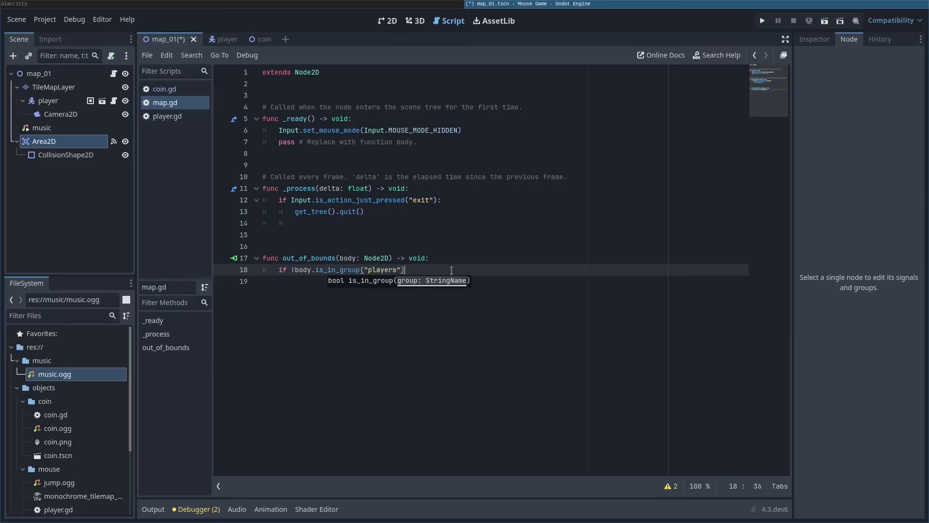
{"action": "type", "text": ":"}
{"action": "key", "text": "Return"}
{"action": "type", "text": "return"}
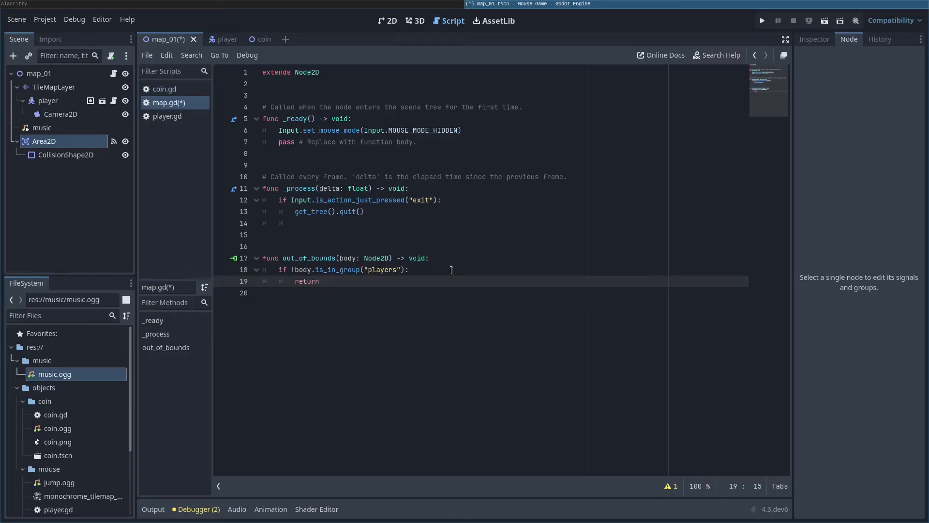
Step: Add get_tree().reload_current_scene() after the return and highlight its parts while explaining
{"action": "key", "text": "Return"}
{"action": "key", "text": "Return"}
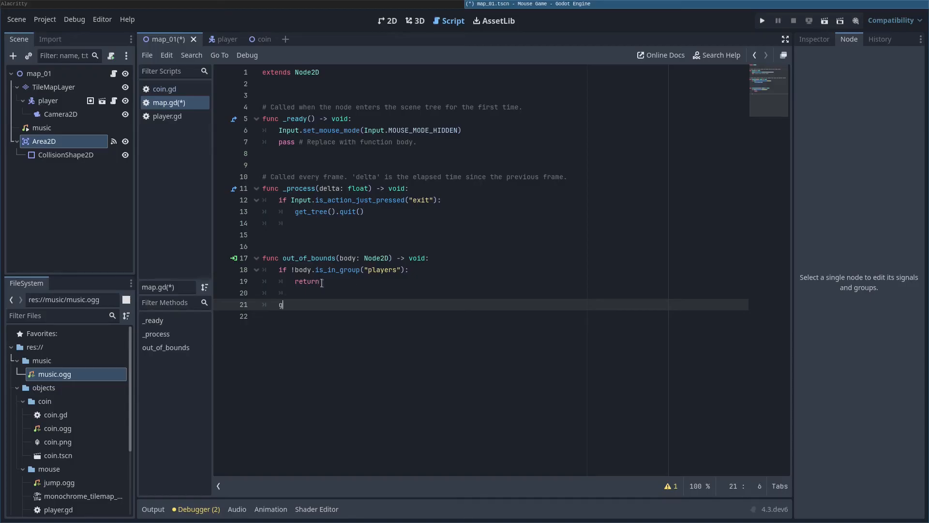
{"action": "type", "text": "et_tre"}
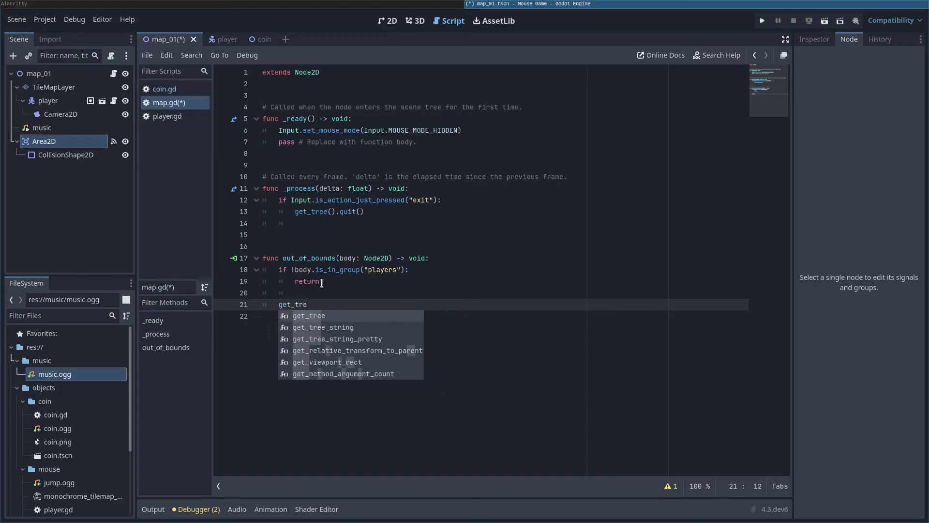
{"action": "key", "text": "Return"}
{"action": "type", "text": "."}
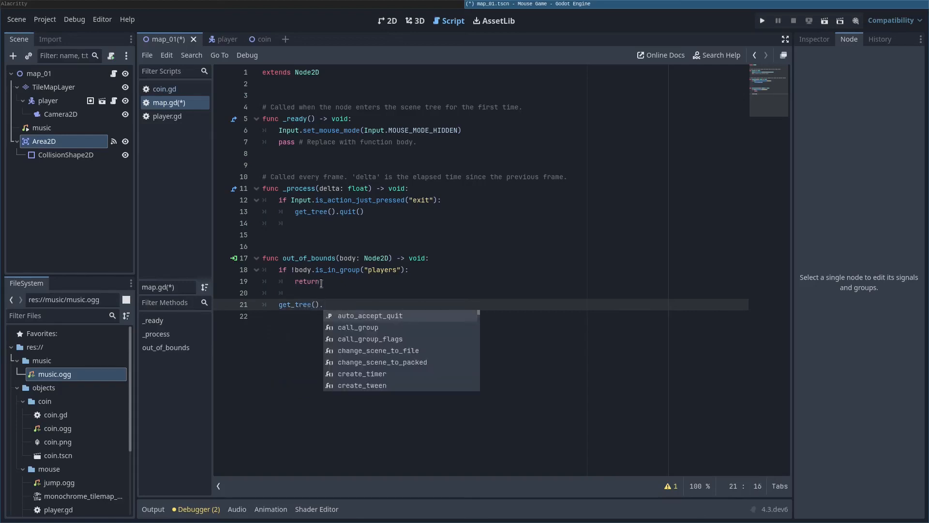
{"action": "type", "text": "re"}
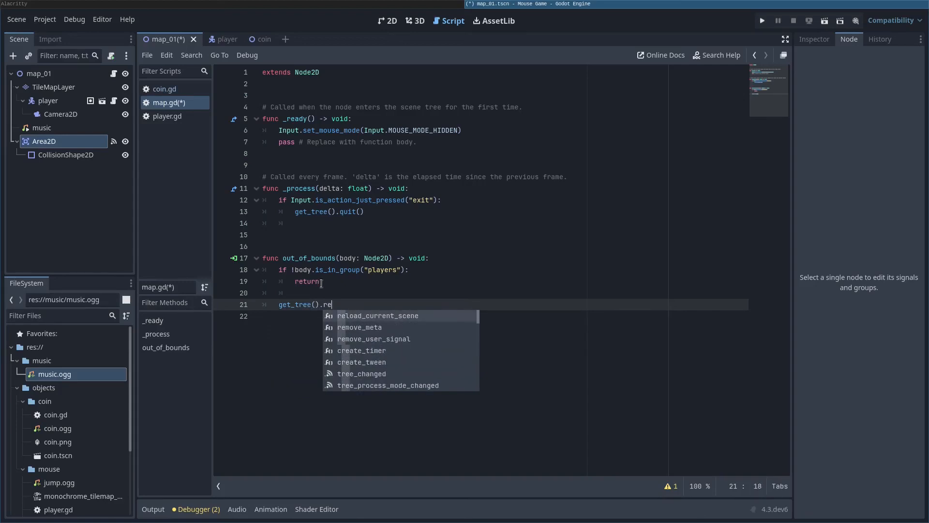
{"action": "key", "text": "Return"}
{"action": "left_click_drag", "start_coordinate": [280, 305], "coordinate": [313, 305]}
{"action": "left_click", "coordinate": [43, 74]}
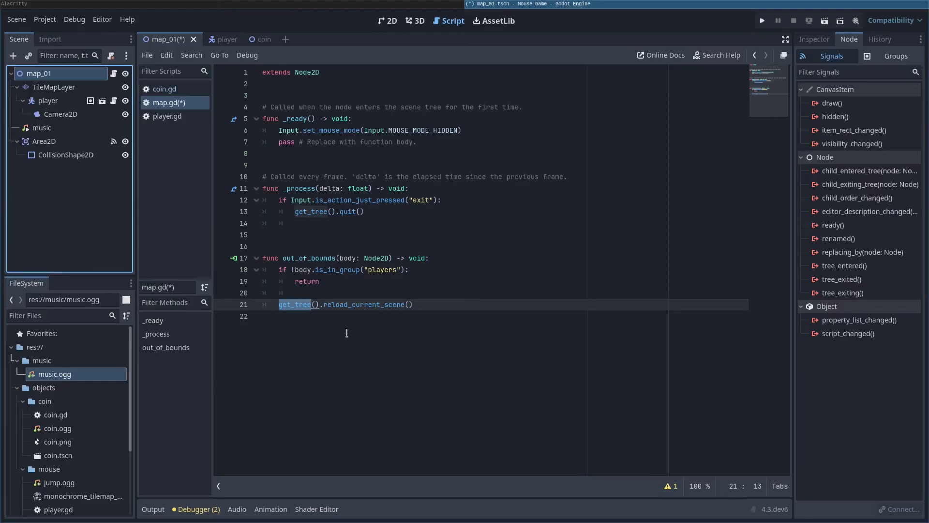
{"action": "left_click_drag", "start_coordinate": [325, 306], "coordinate": [417, 305]}
{"action": "left_click", "coordinate": [420, 319]}
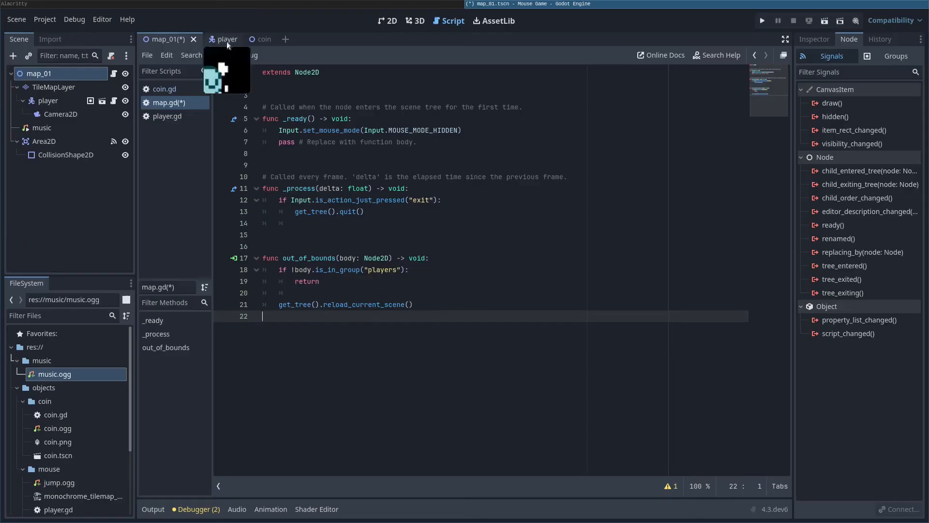
Step: Run the game with F5, walk and jump the mouse off platform edges to confirm it respawns, then quit
{"action": "key", "text": "F5"}
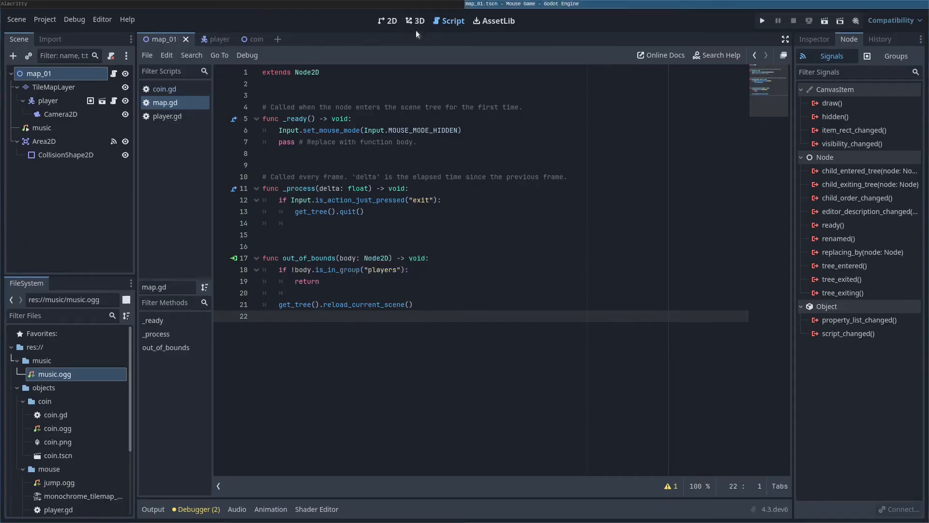
{"action": "key", "text": "Left"}
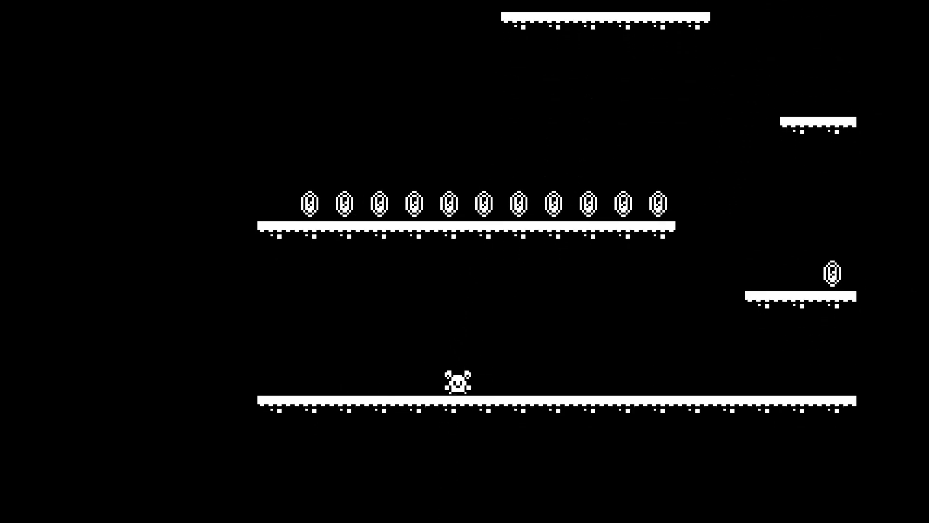
{"action": "key", "text": "Left"}
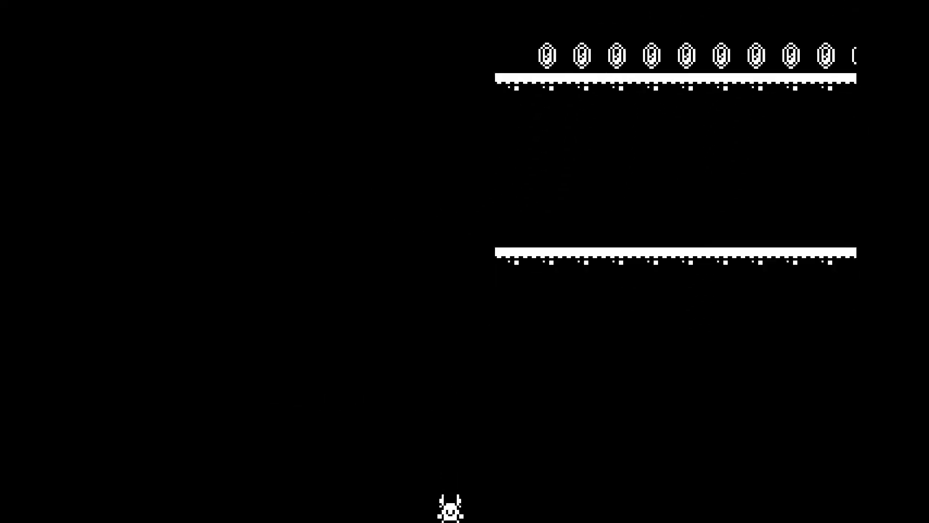
{"action": "key", "text": "Left"}
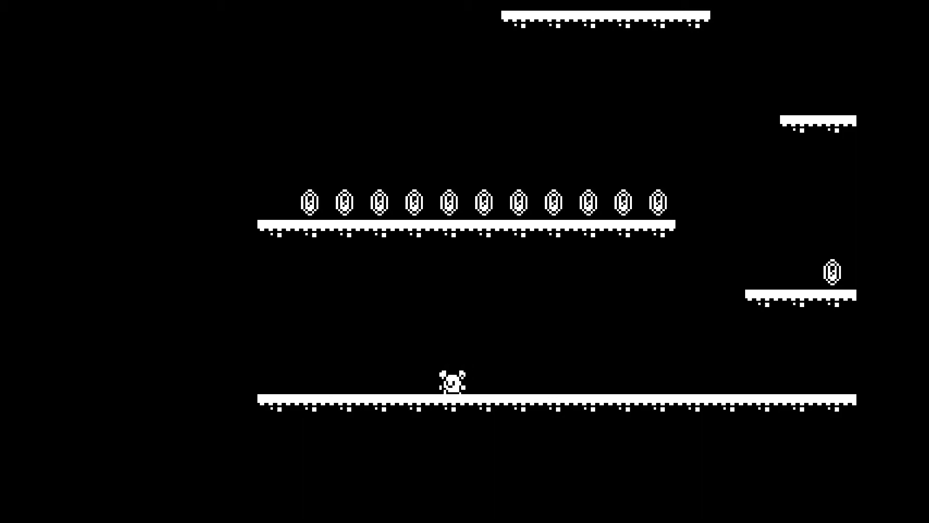
{"action": "key", "text": "Right"}
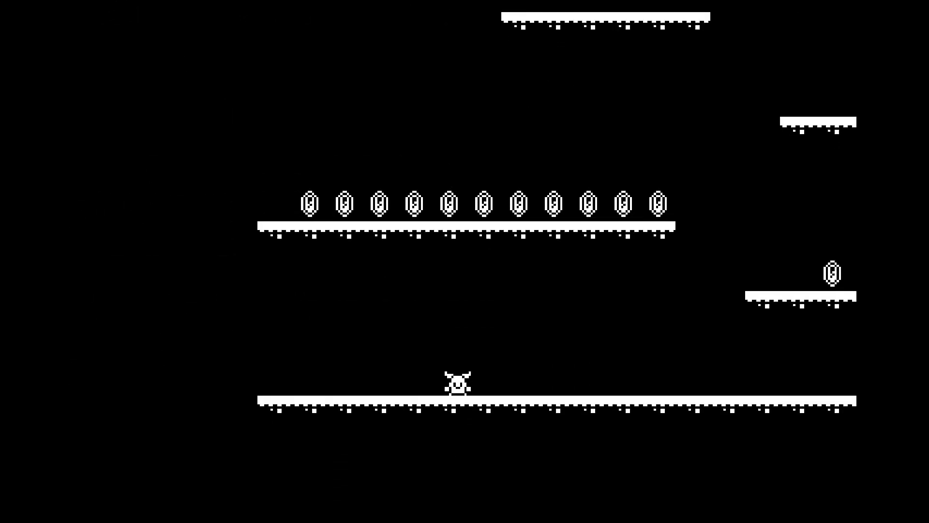
{"action": "key", "text": "Right"}
{"action": "key", "text": "Left"}
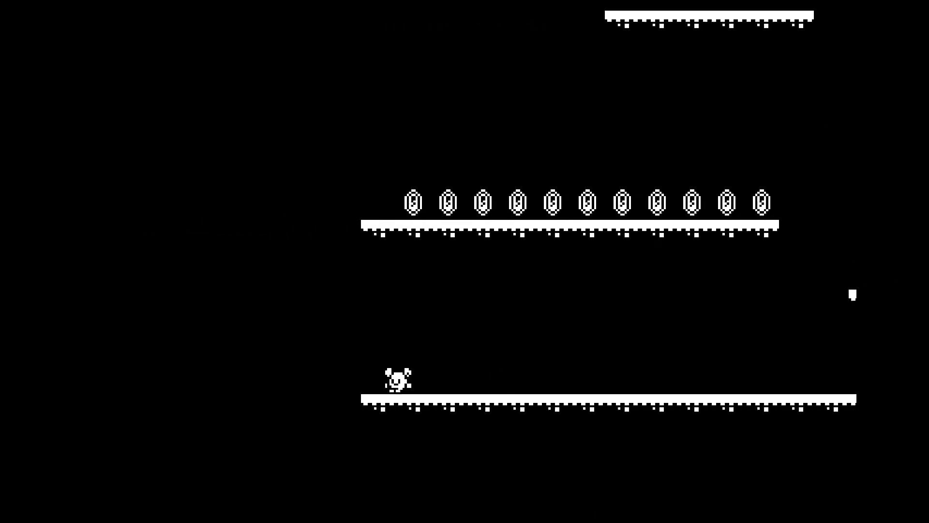
{"action": "key", "text": "space"}
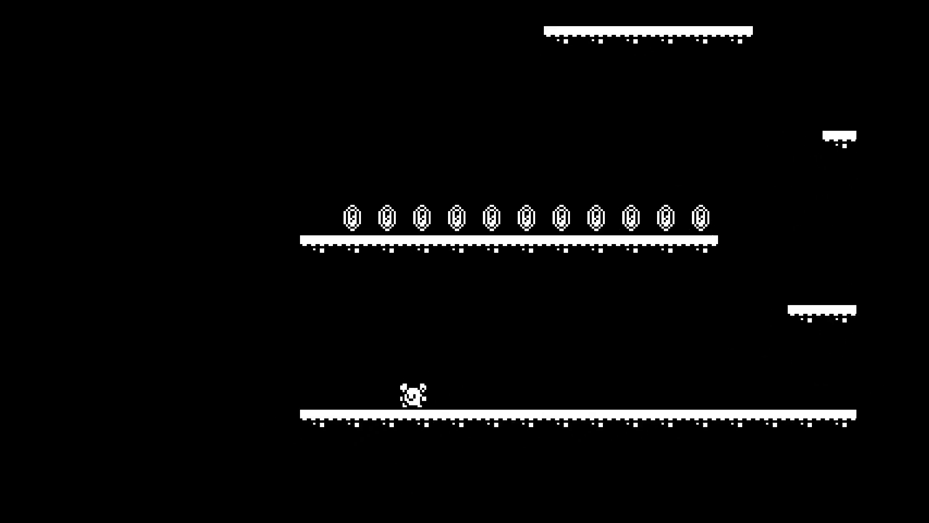
{"action": "key", "text": "Right"}
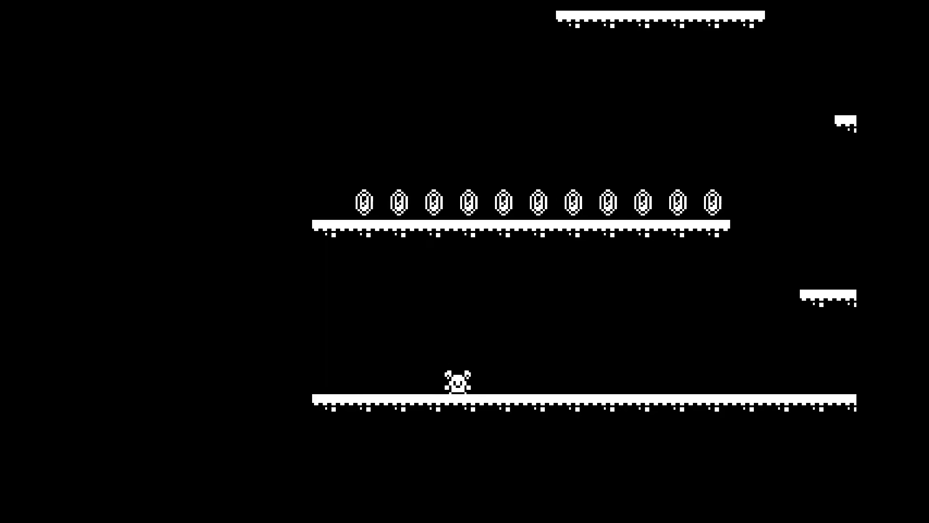
{"action": "key", "text": "Escape"}
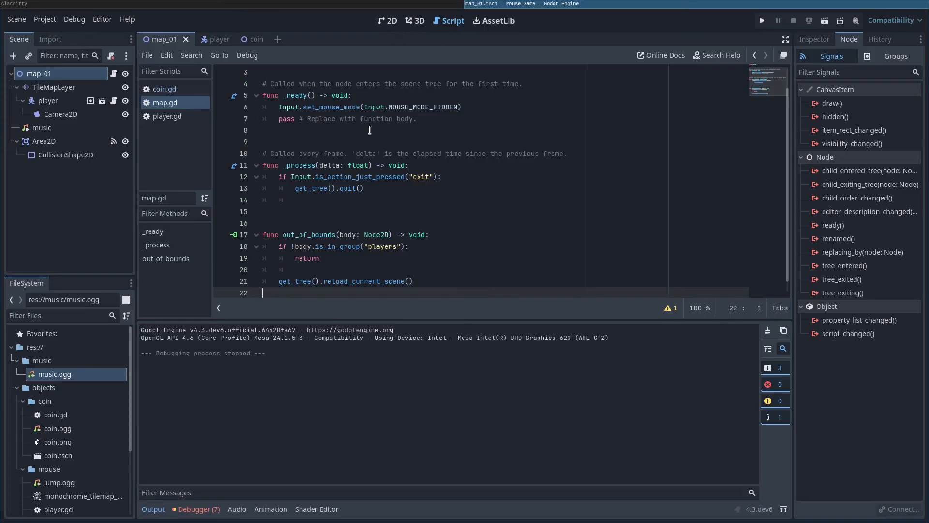
Step: Relaunch the game with F5 and run the mouse right toward the middle platform
{"action": "scroll", "coordinate": [425, 166], "scroll_direction": "up", "scroll_amount": 1}
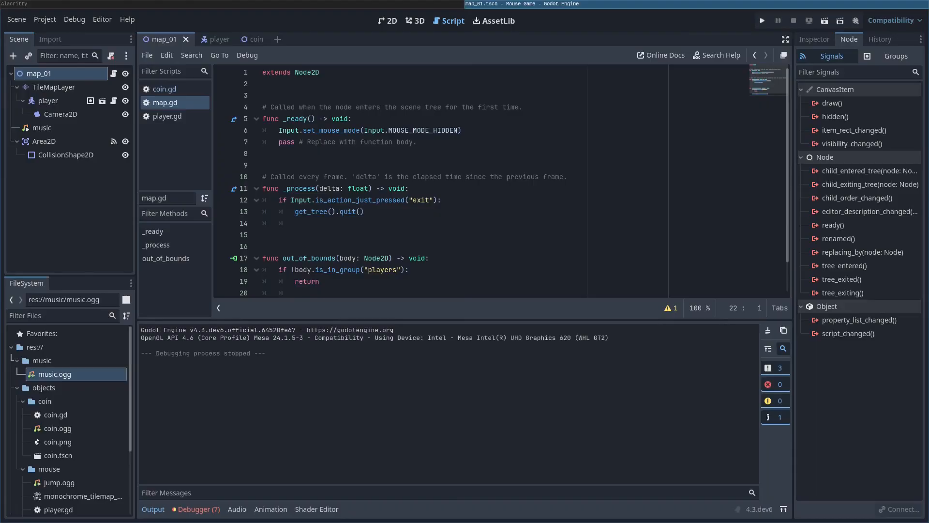
{"action": "key", "text": "F5"}
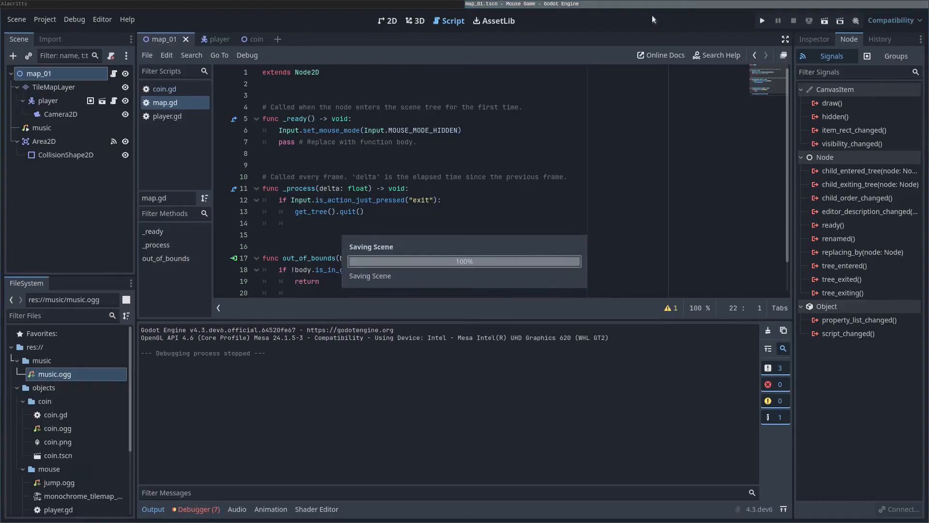
{"action": "key", "text": "Right"}
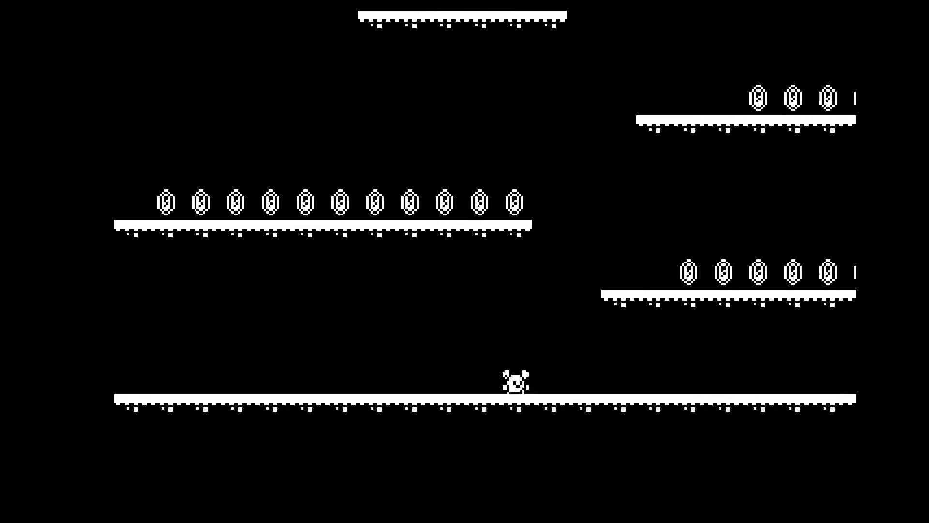
Step: Jump between the middle, left and right platforms collecting their coins
{"action": "key", "text": "space"}
{"action": "key", "text": "Left"}
{"action": "key", "text": "space"}
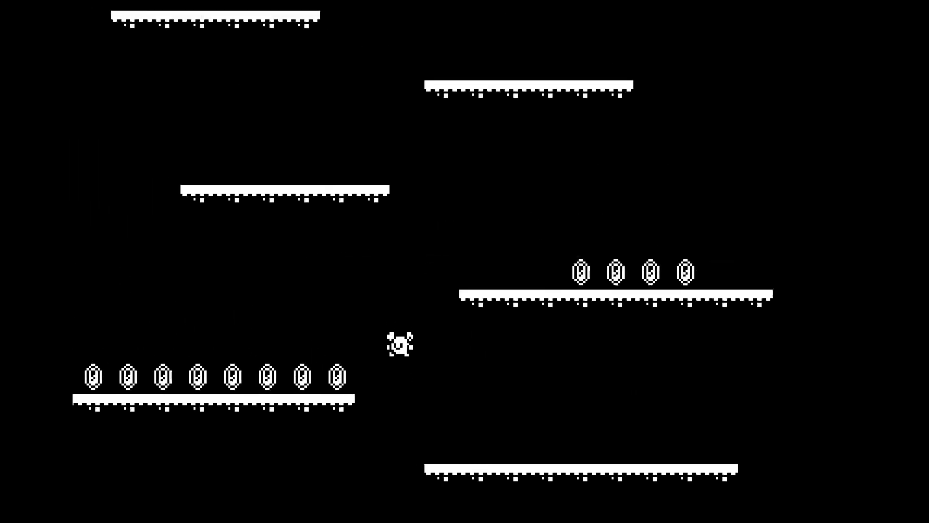
{"action": "key", "text": "Right"}
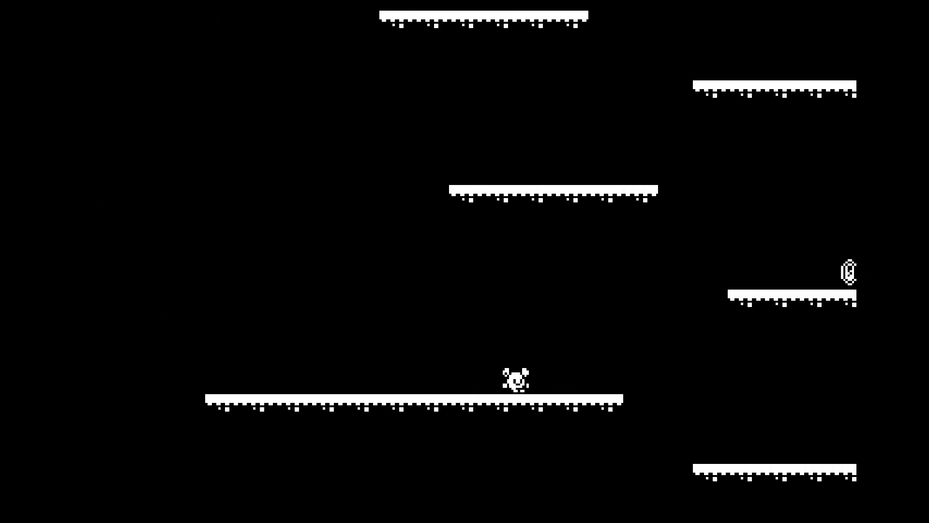
{"action": "key", "text": "space"}
{"action": "key", "text": "Left"}
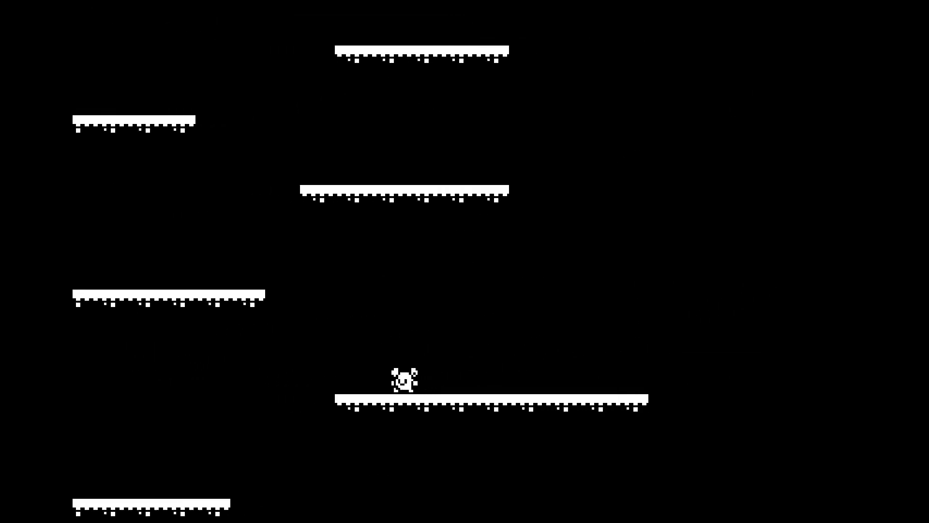
{"action": "key", "text": "space"}
Step: Keep jumping and steering upward until the mouse is high above the lower platforms
{"action": "key", "text": "Right"}
{"action": "key", "text": "space"}
{"action": "key", "text": "Left"}
{"action": "key", "text": "space"}
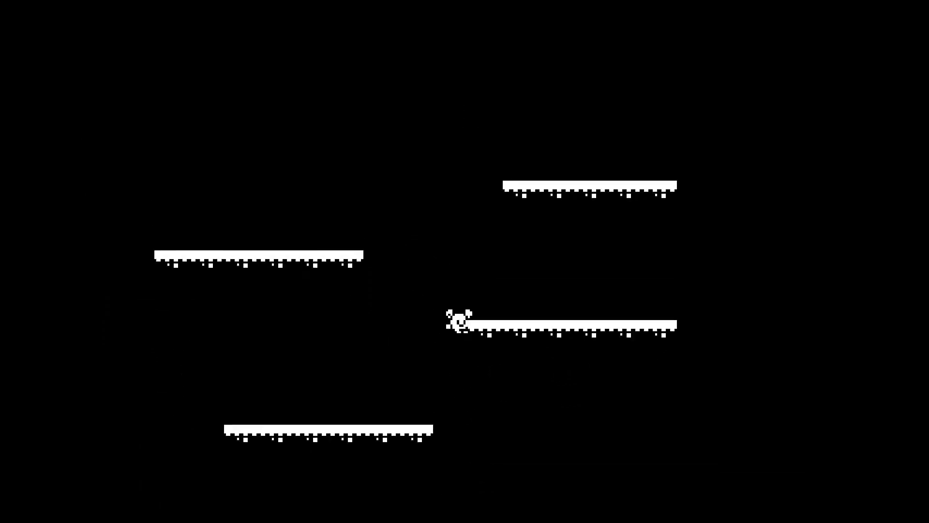
{"action": "key", "text": "Right"}
{"action": "key", "text": "Left"}
{"action": "key", "text": "space"}
{"action": "key", "text": "Right"}
{"action": "key", "text": "space"}
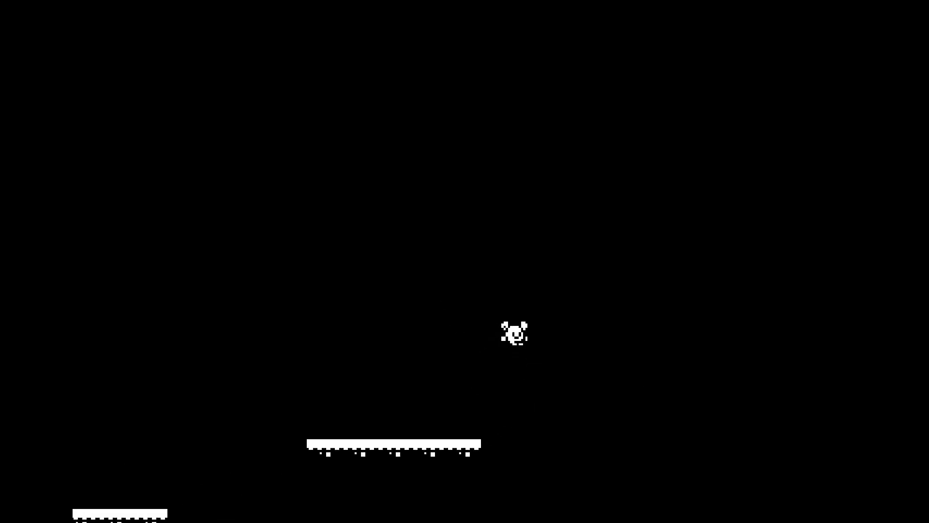